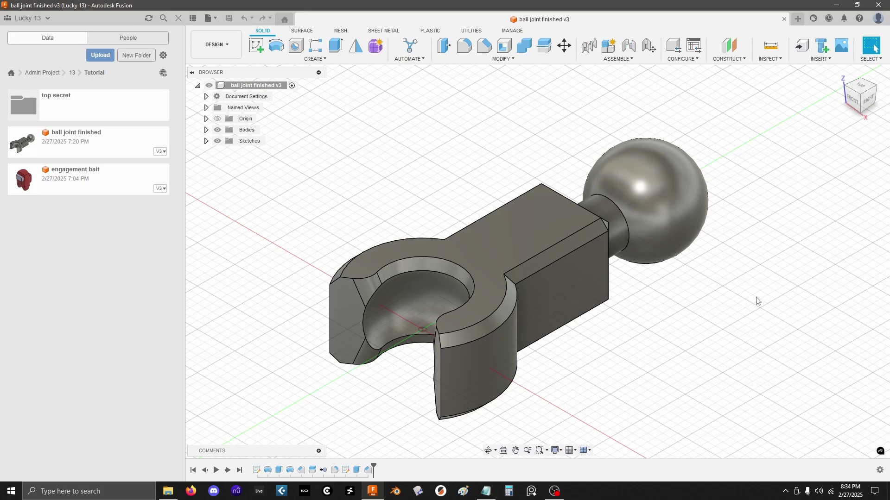
Step: Inspect the finished ball joint by orbiting and selecting the ball and socket faces, then zoom out
middle_click_drag(733, 318, 680, 338, "shift")
left_click(691, 308)
left_click(409, 291)
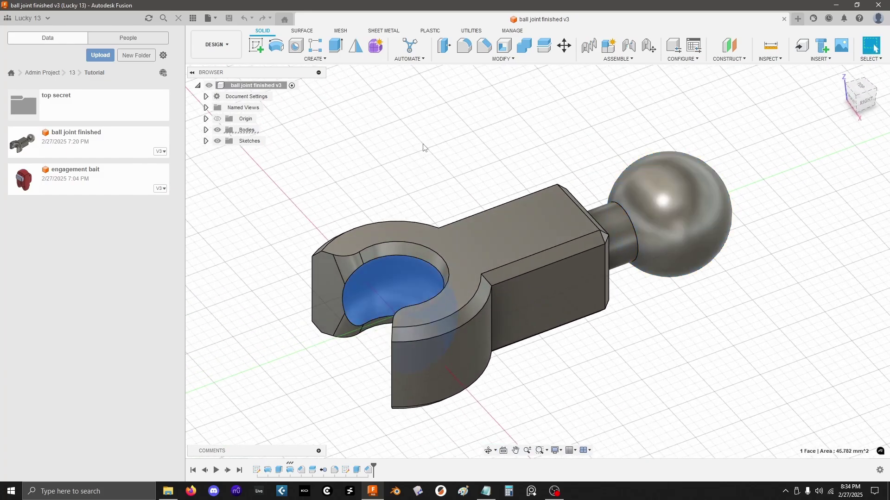
left_click(468, 160)
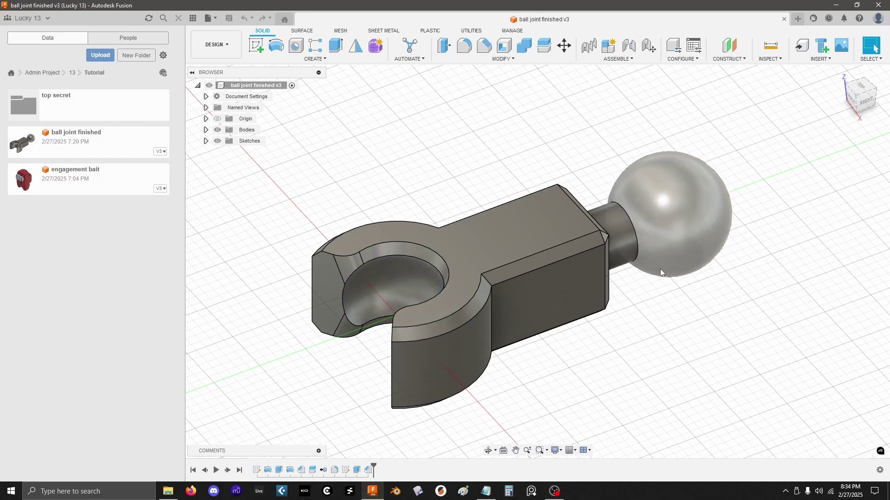
scroll(744, 310, "down", 3)
middle_click_drag(751, 307, 725, 318)
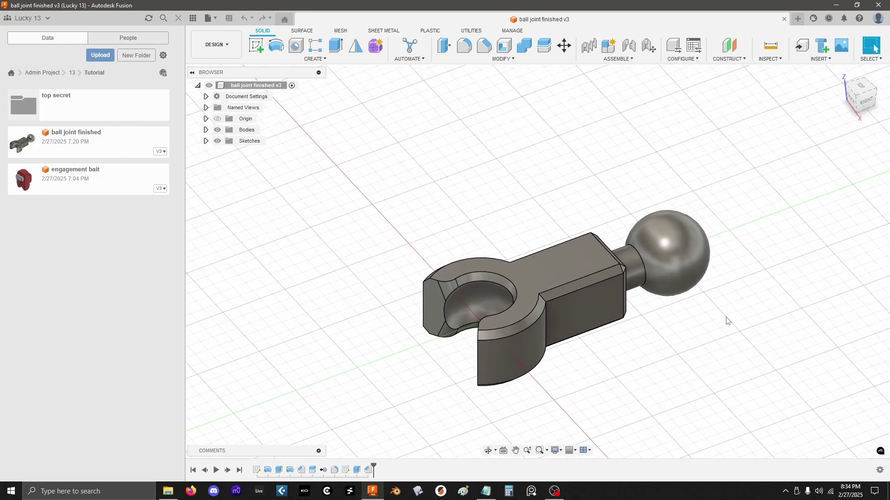
Step: Create a new blank design and save it as 'ball joint' in the Tutorial folder
left_click(798, 20)
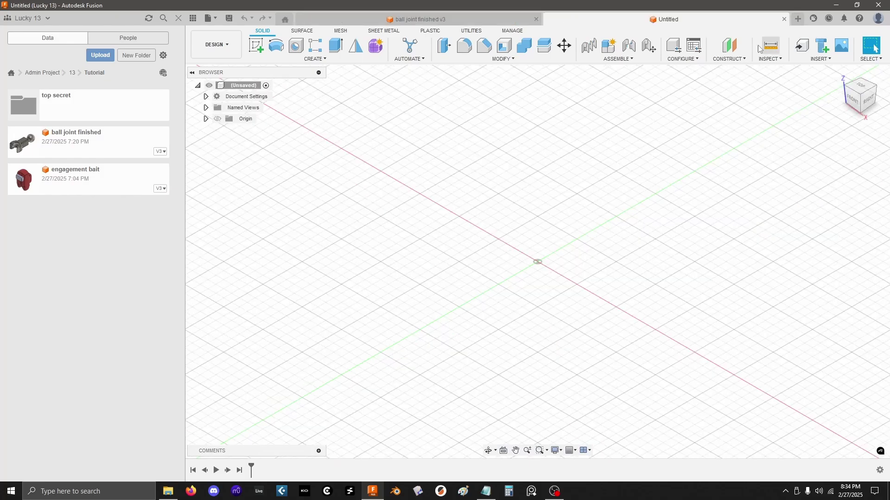
left_click(228, 18)
type("ball joint")
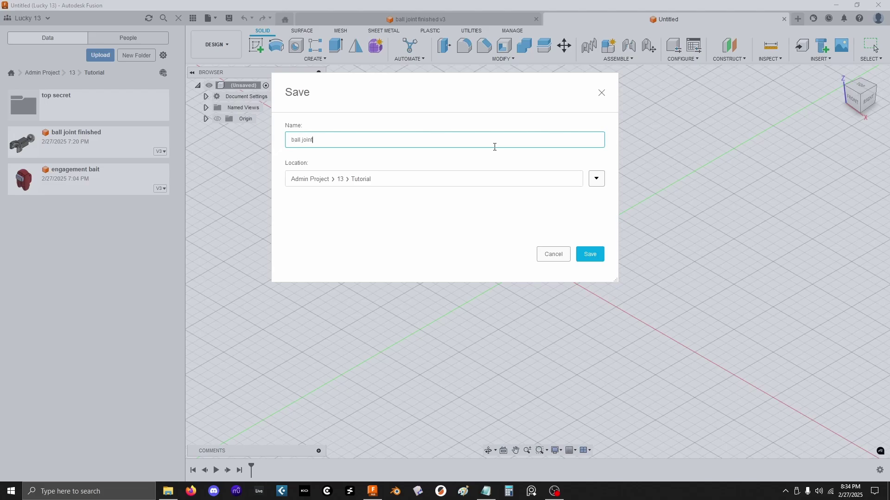
key("Return")
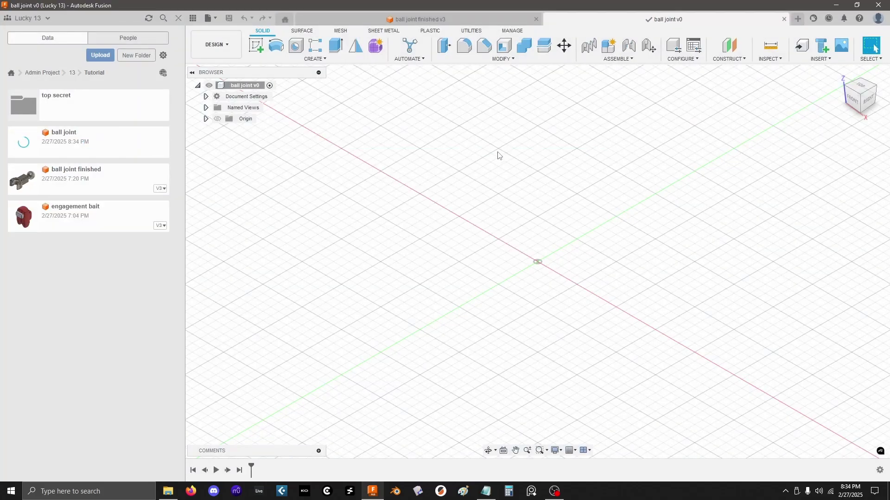
left_click(506, 61)
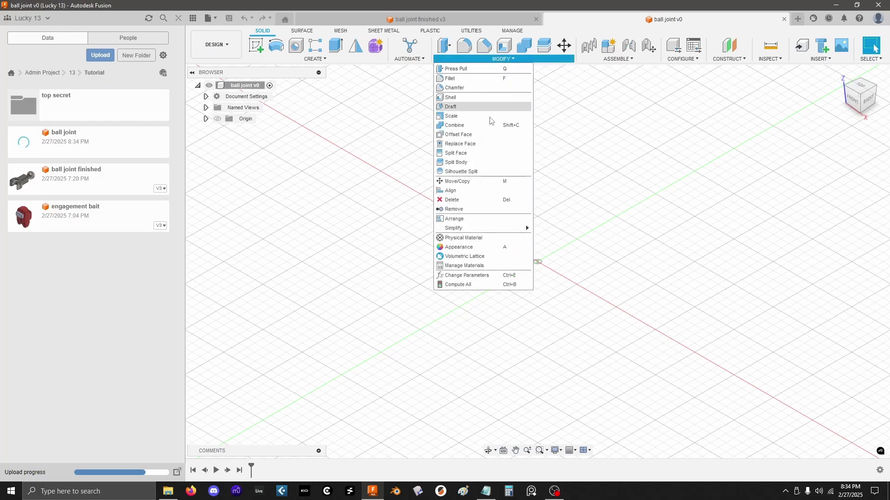
Step: In Change Parameters, add a user parameter 'length' with expression 15 mm
left_click(479, 276)
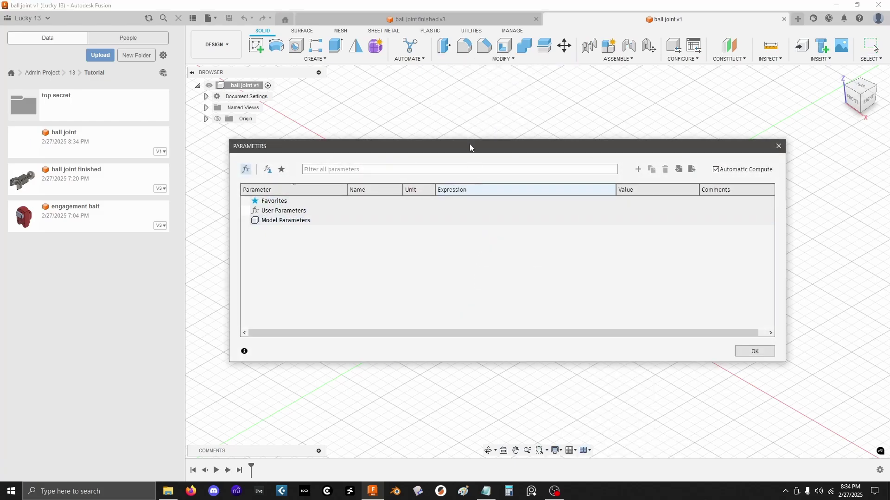
left_click_drag(471, 149, 465, 151)
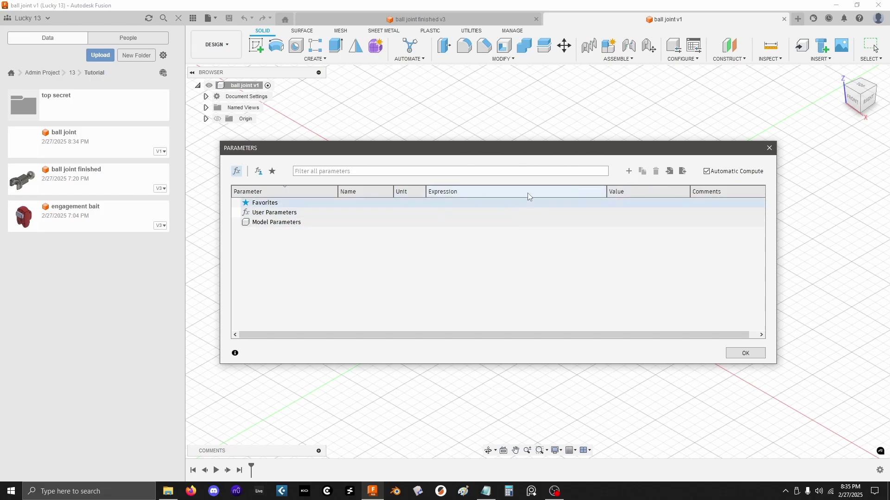
left_click(628, 172)
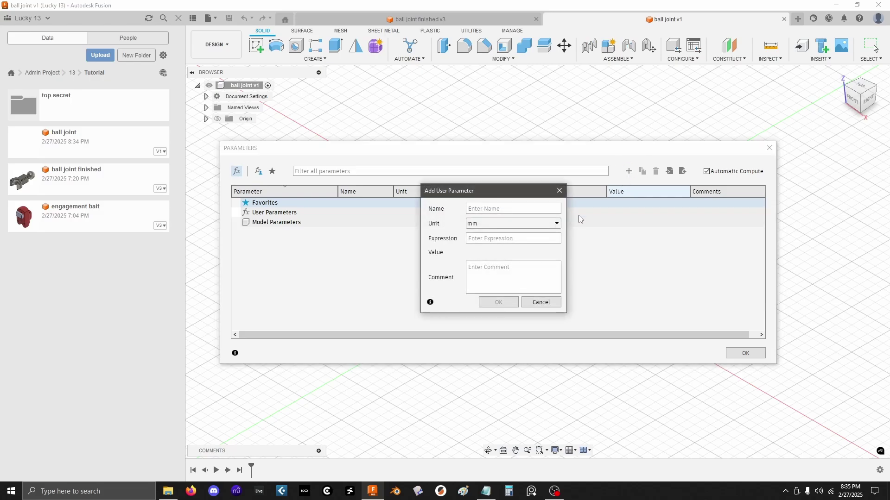
type("le")
type("15 mm")
key("Return")
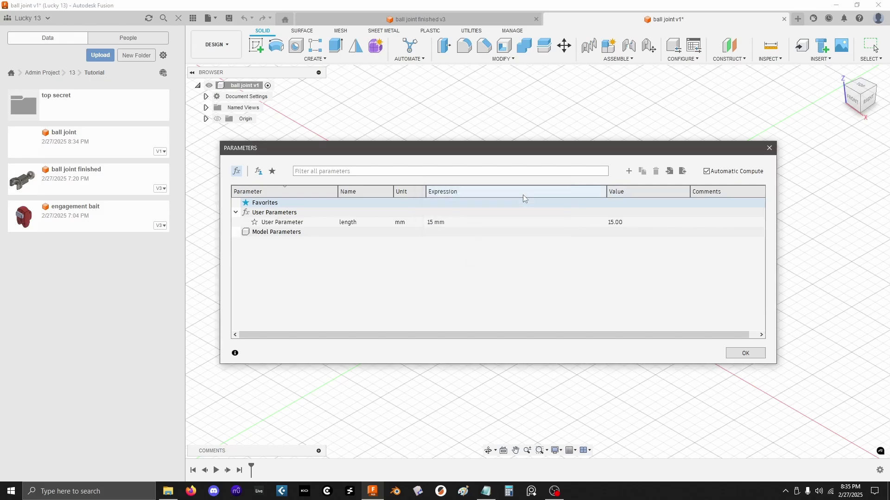
left_click(745, 354)
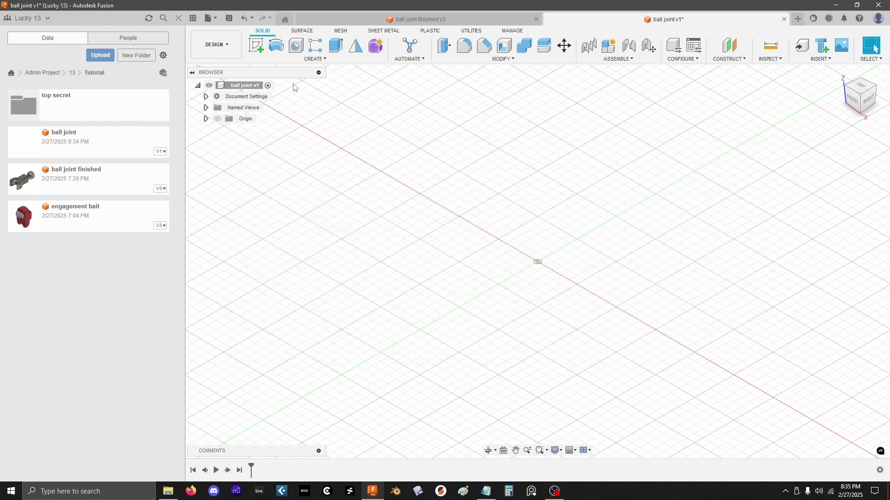
Step: Start a new sketch on the XZ ground plane
left_click(256, 45)
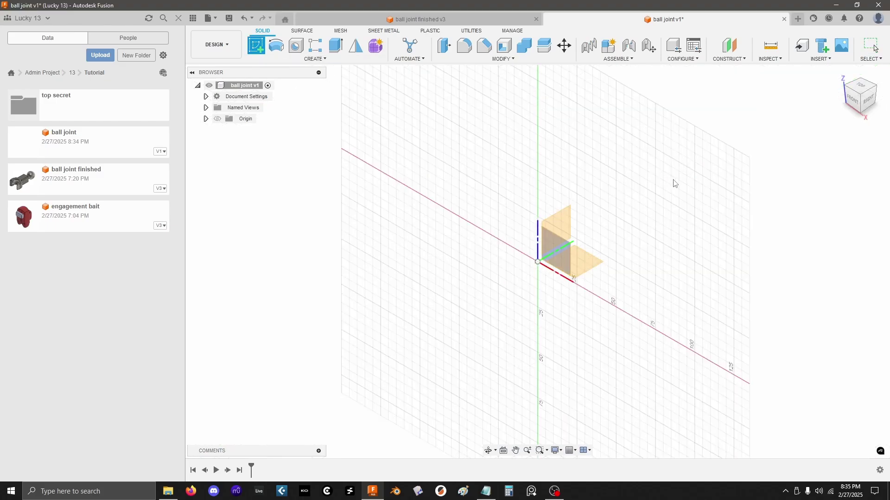
left_click(589, 266)
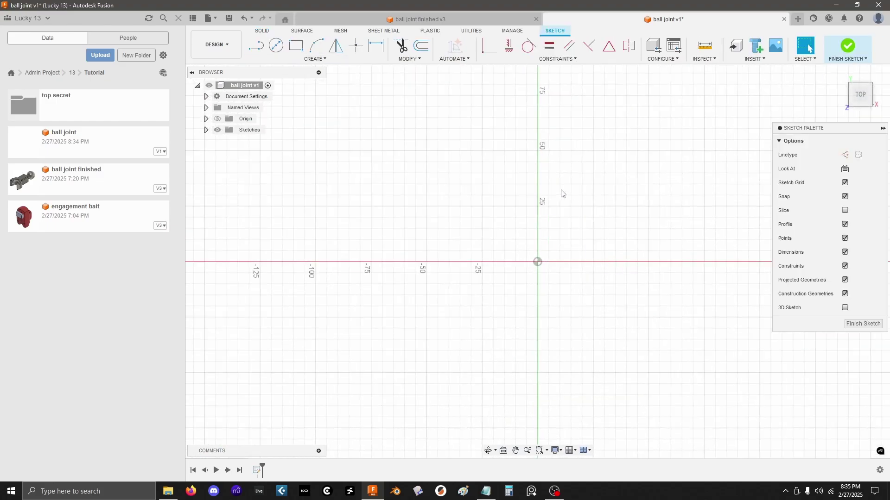
mouse_move(602, 158)
middle_mouse_down()
mouse_move(590, 158)
mouse_move(568, 212)
mouse_move(573, 227)
middle_mouse_up()
scroll(534, 309, "up", 3)
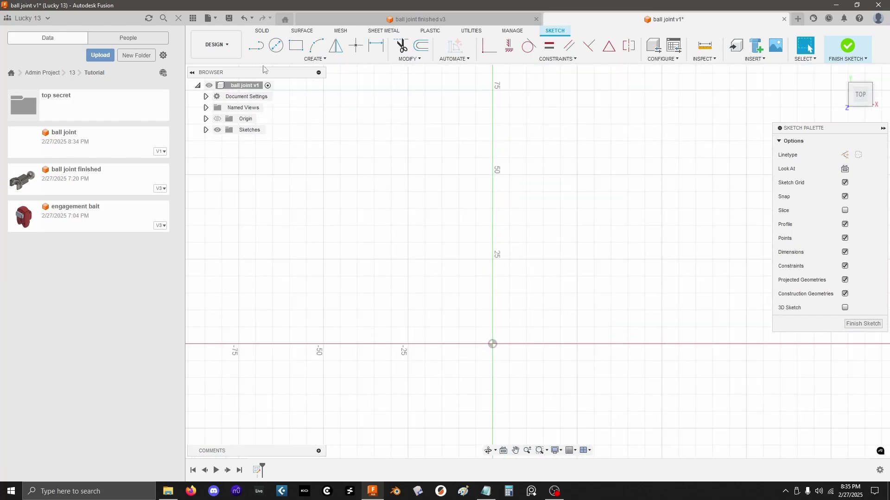
Step: Draw a vertical line straight up from the origin, its length set to the 'length' parameter
left_click(257, 50)
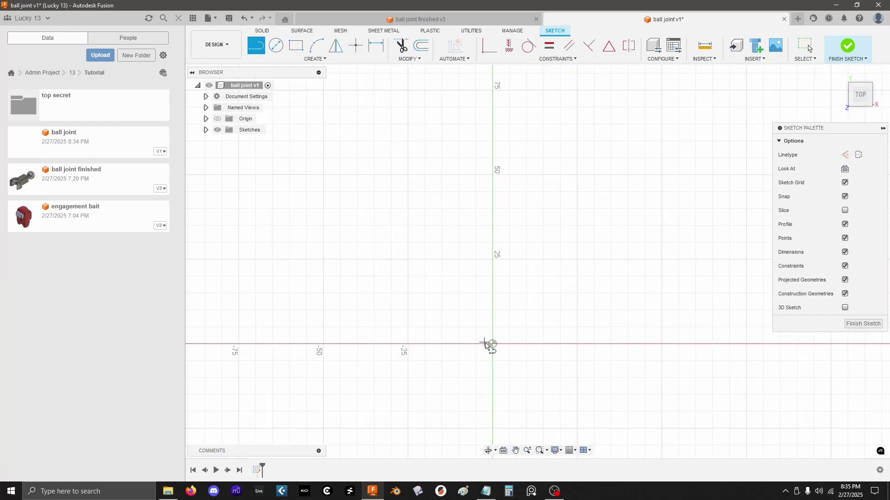
left_click(494, 347)
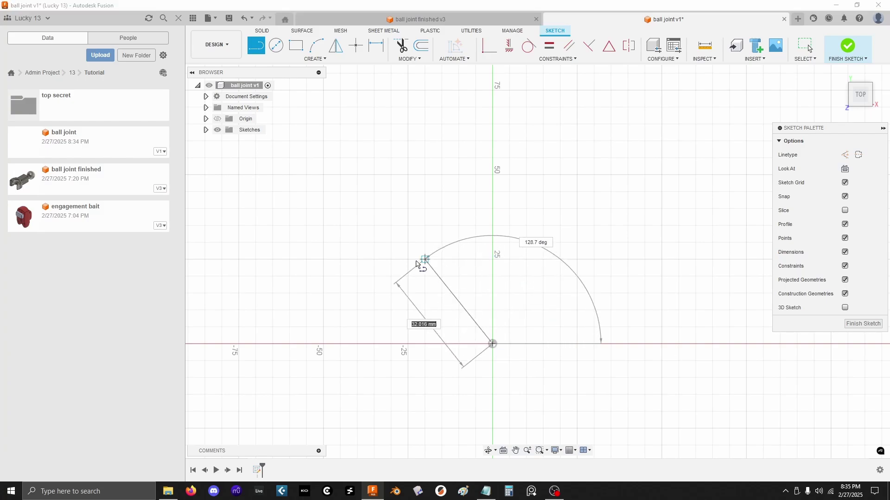
type("le")
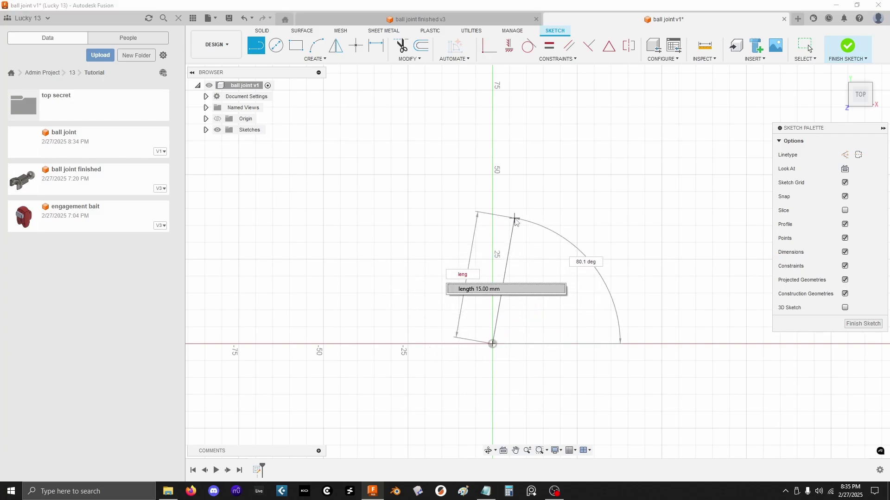
type("ng")
key("Tab")
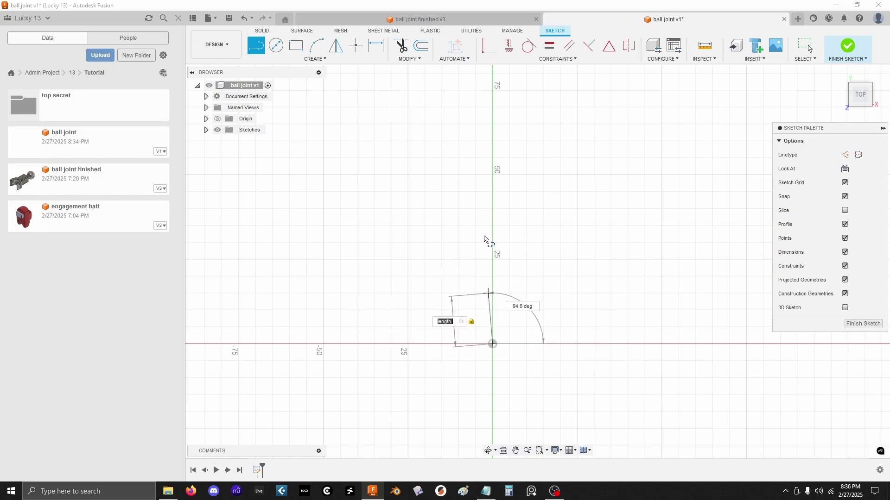
left_click(493, 242)
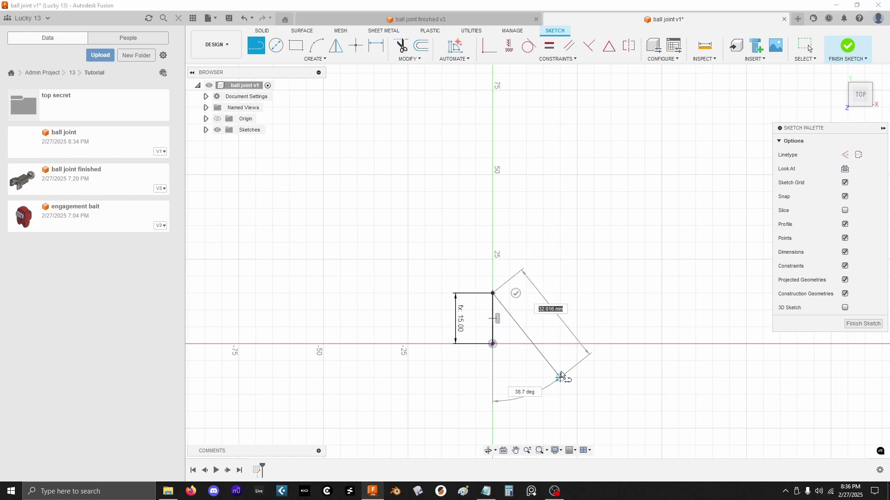
key("Escape")
scroll(510, 343, "up", 4)
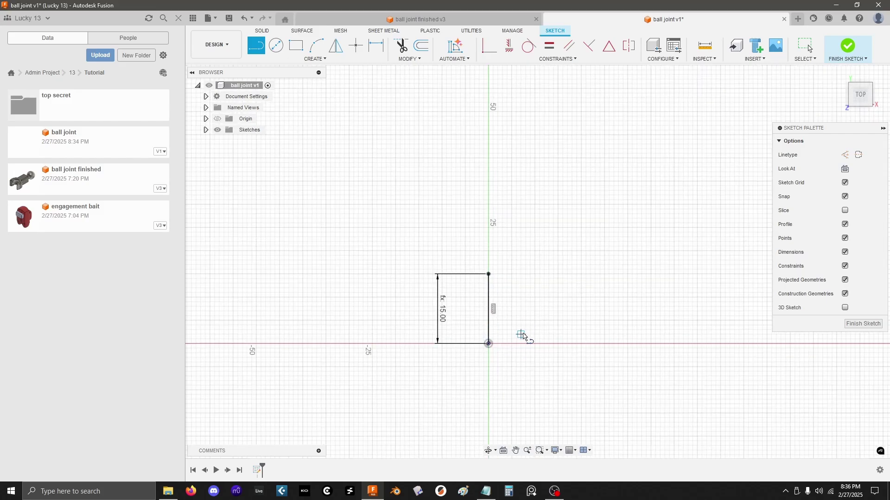
scroll(524, 337, "up", 1)
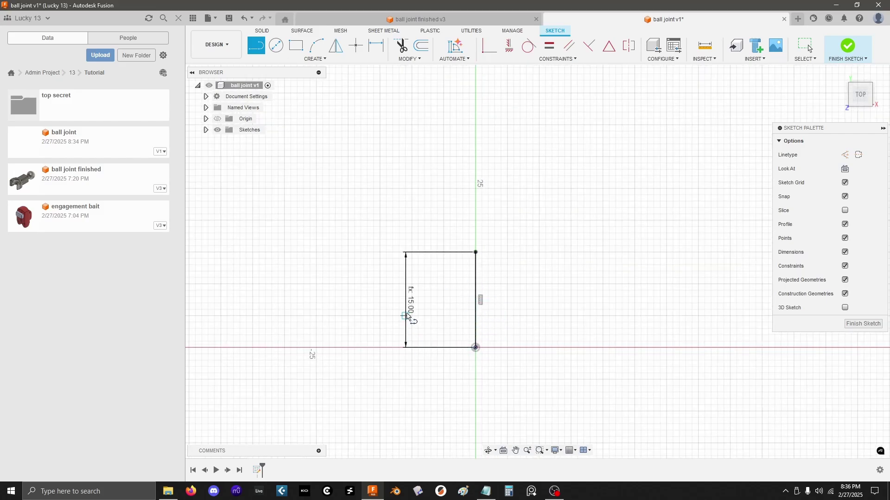
key("Escape")
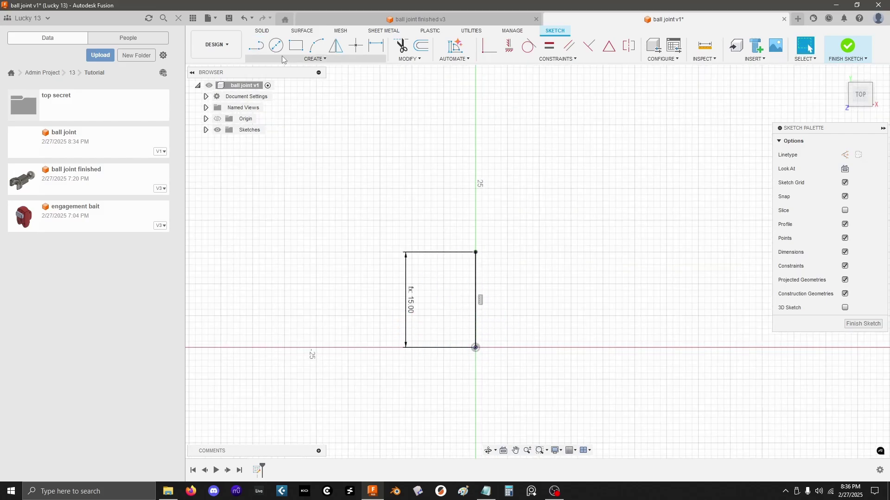
Step: Draw a 6 mm diameter circle centred on the line's top end
left_click(276, 45)
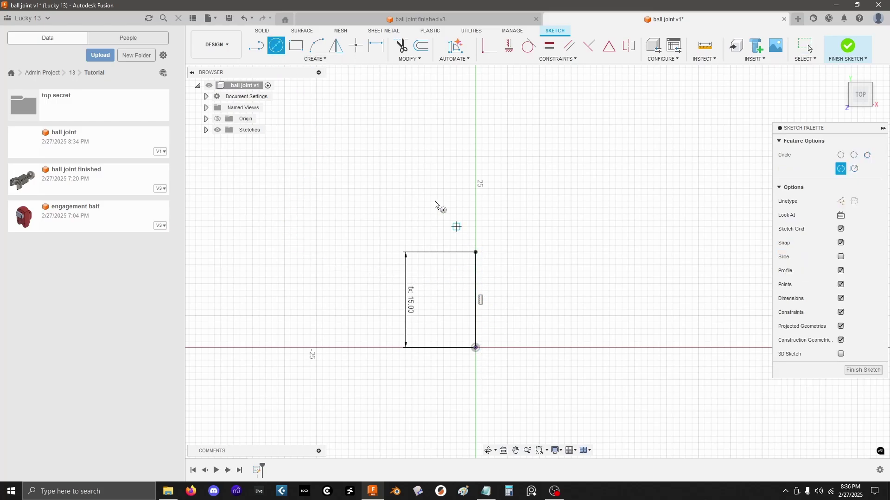
left_click(475, 252)
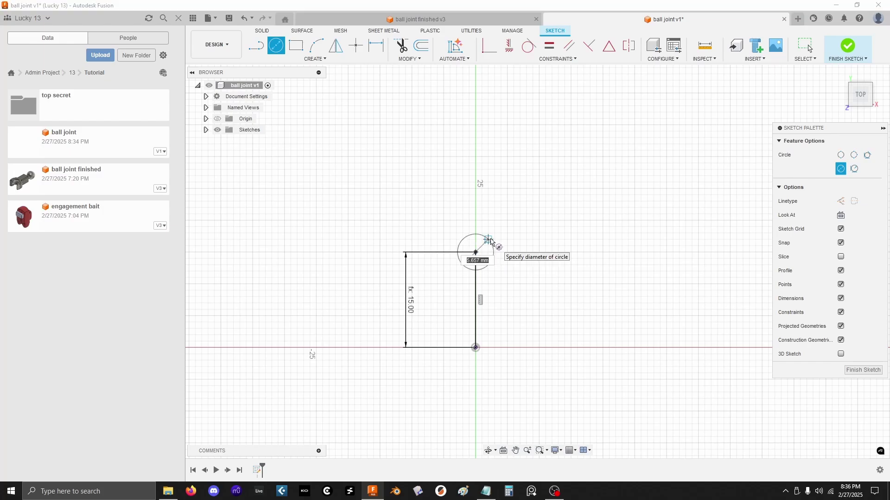
type("6")
key("Return")
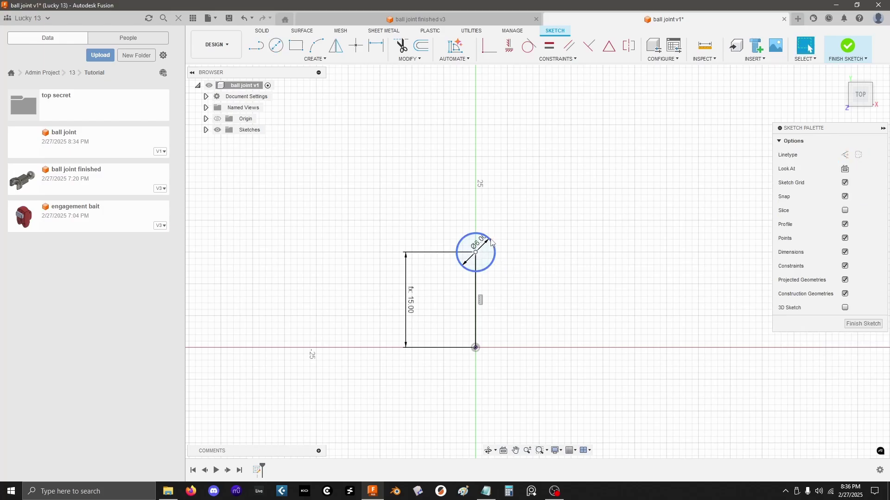
scroll(495, 254, "up", 3)
mouse_move(578, 323)
middle_mouse_down()
mouse_move(585, 292)
mouse_move(621, 297)
middle_mouse_up()
Step: Draw concentric 9 mm and 5.8 mm diameter circles centred on the origin
left_click(276, 45)
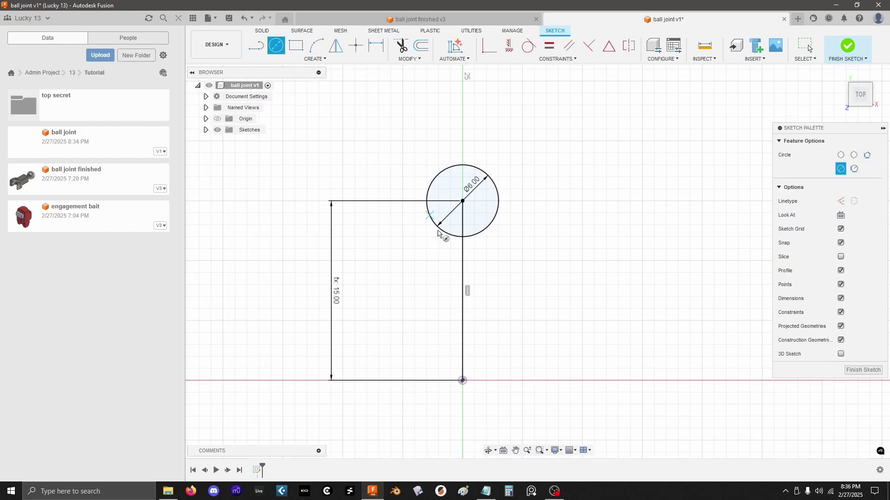
middle_click_drag(482, 293, 497, 257)
left_click(478, 347)
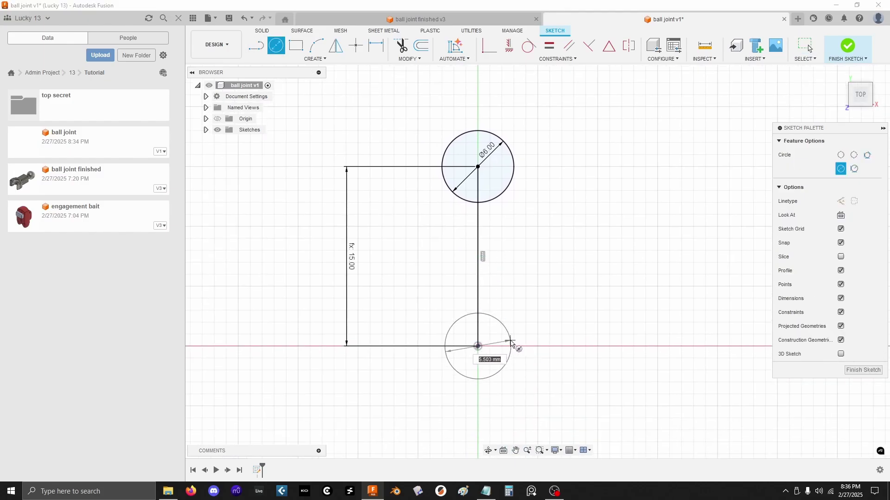
type("9")
key("Return")
key("Escape")
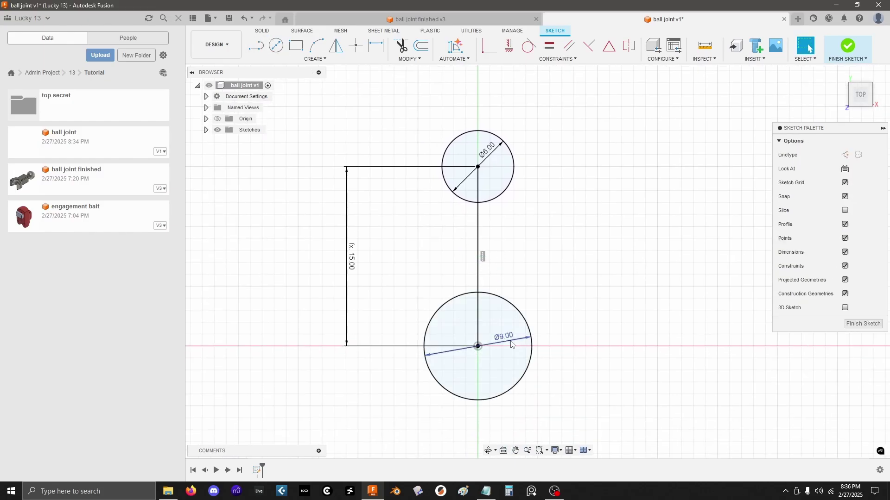
key("c")
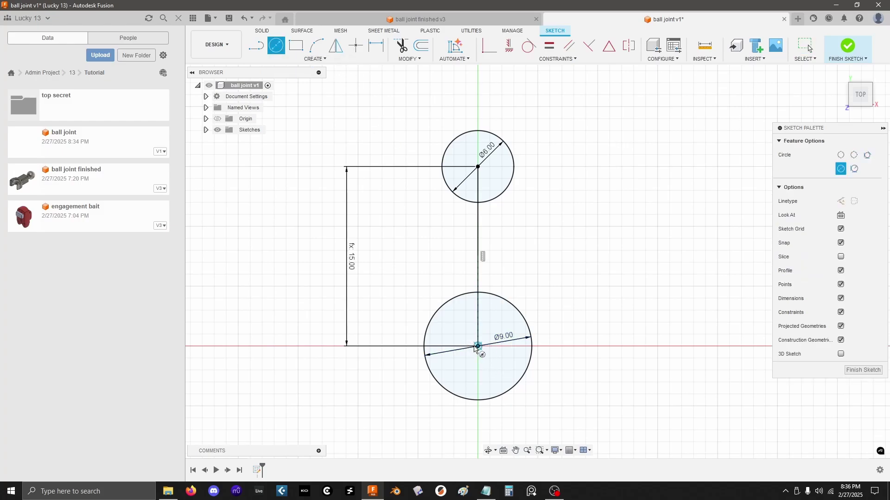
left_click(478, 347)
type("5")
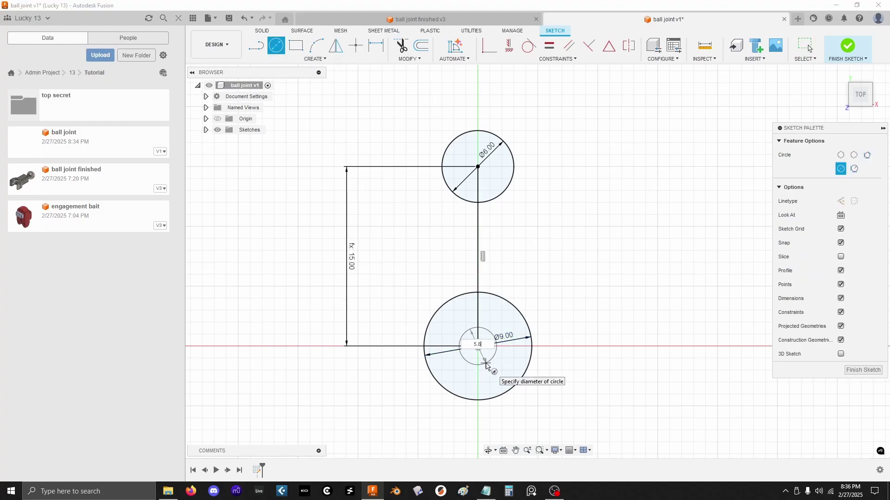
type(".8")
key("Return")
key("Escape")
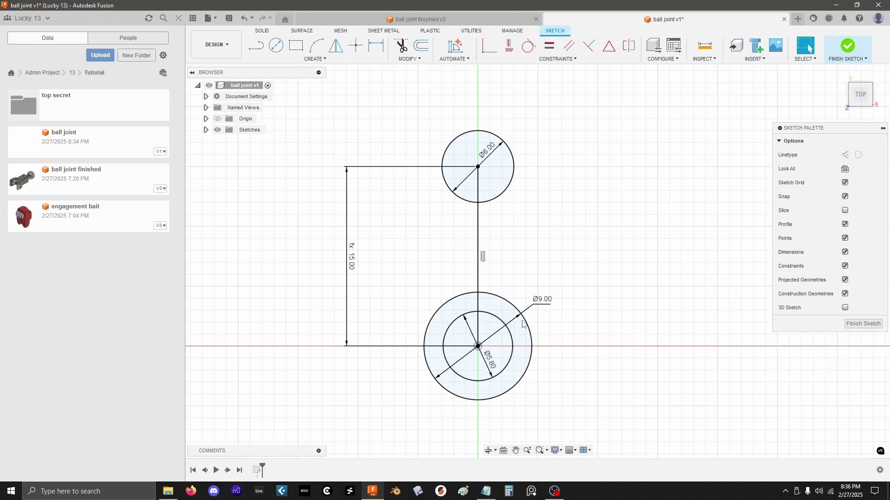
Step: Move the Ø5.80 and Ø6.00 diameter labels clear of the circles
left_click_drag(492, 366, 556, 323)
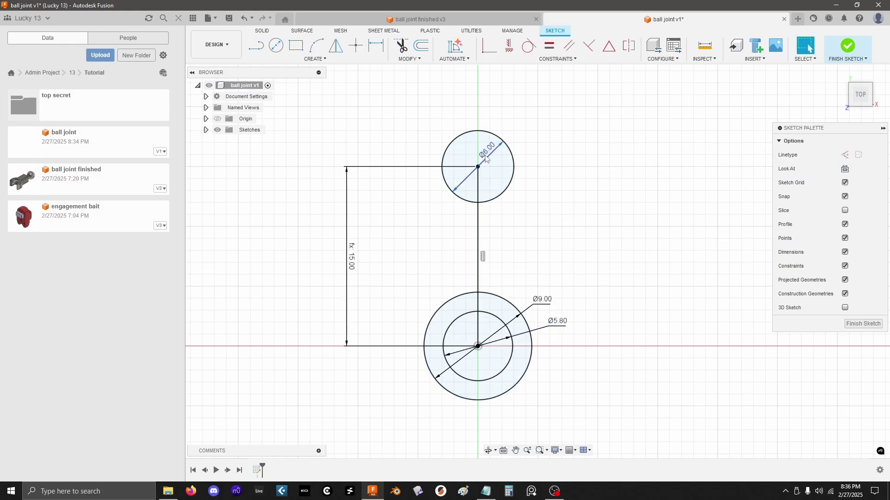
left_click_drag(486, 157, 533, 138)
left_click(461, 156)
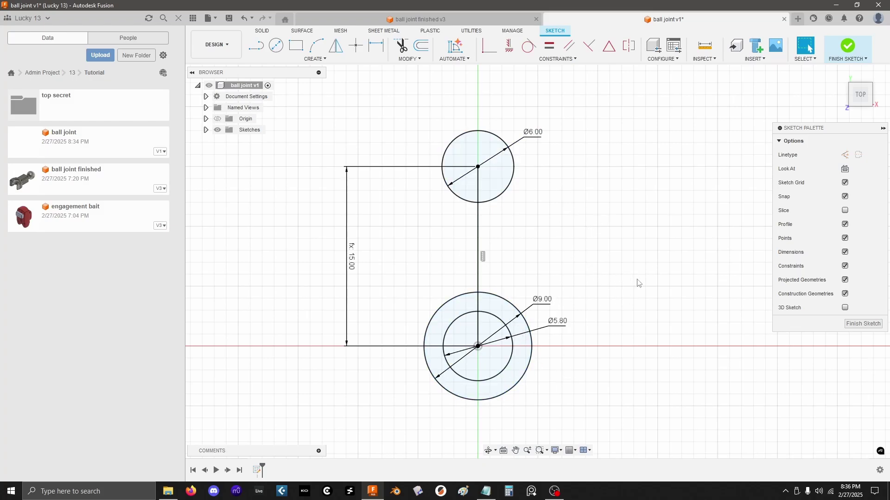
Step: Draw two lines from the circles' centre to the outer circle, one lower right, one lower left
left_click(261, 52)
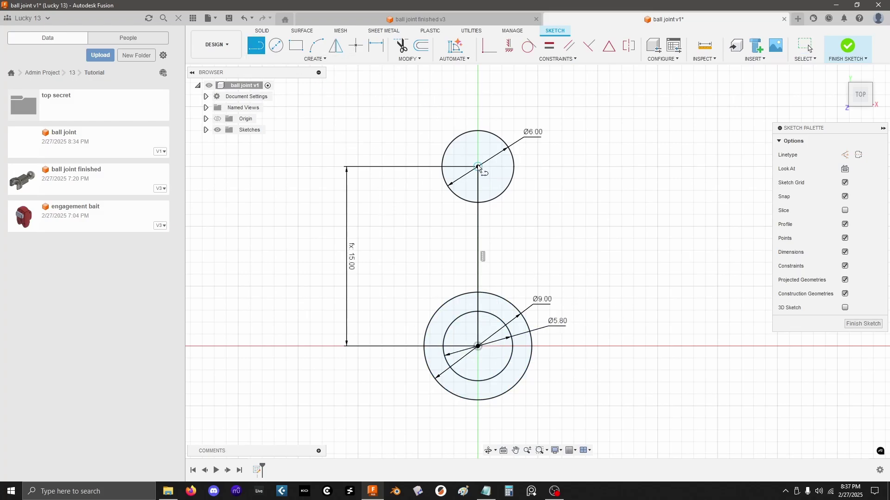
middle_click_drag(554, 260, 579, 202)
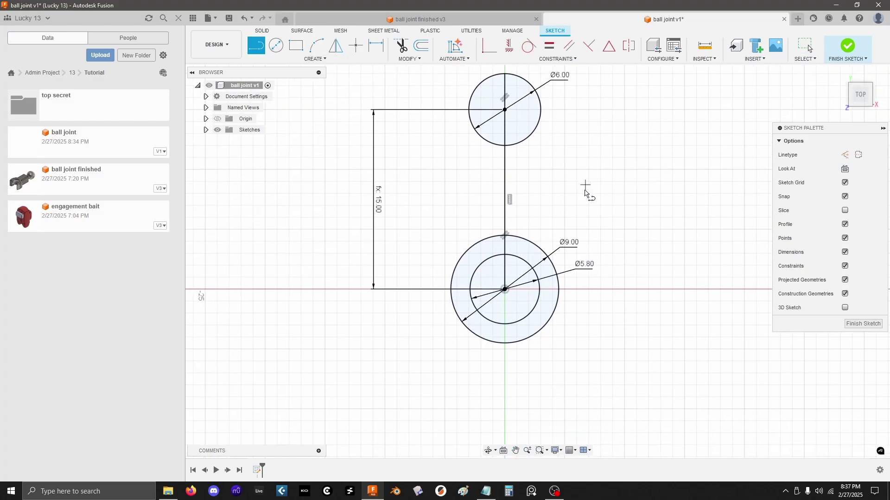
left_click(505, 290)
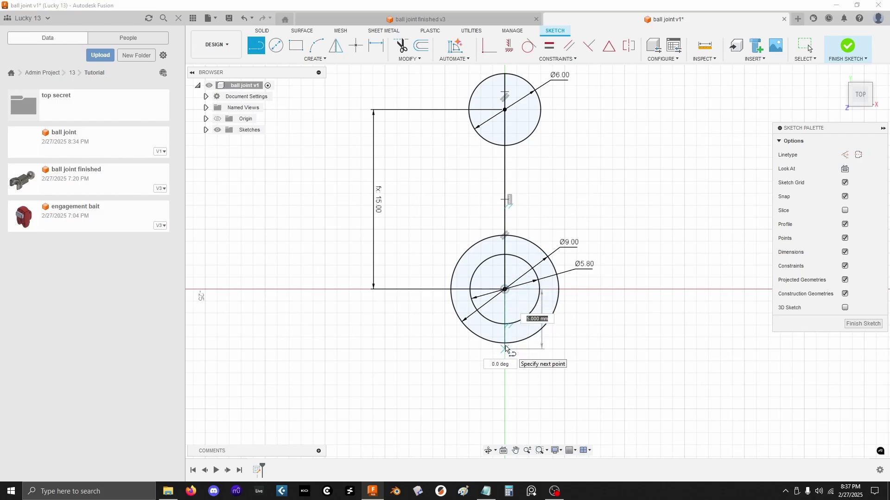
key("Escape")
scroll(520, 332, "up", 3)
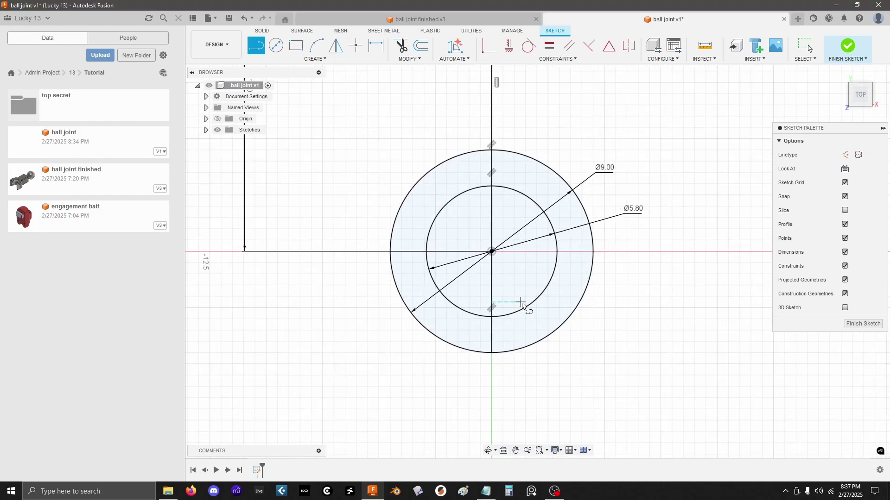
middle_click_drag(527, 280, 534, 285)
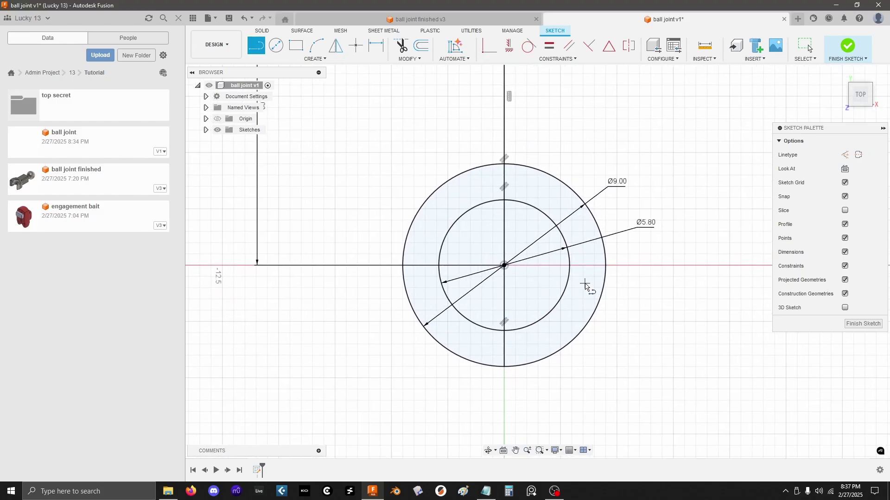
left_click(504, 266)
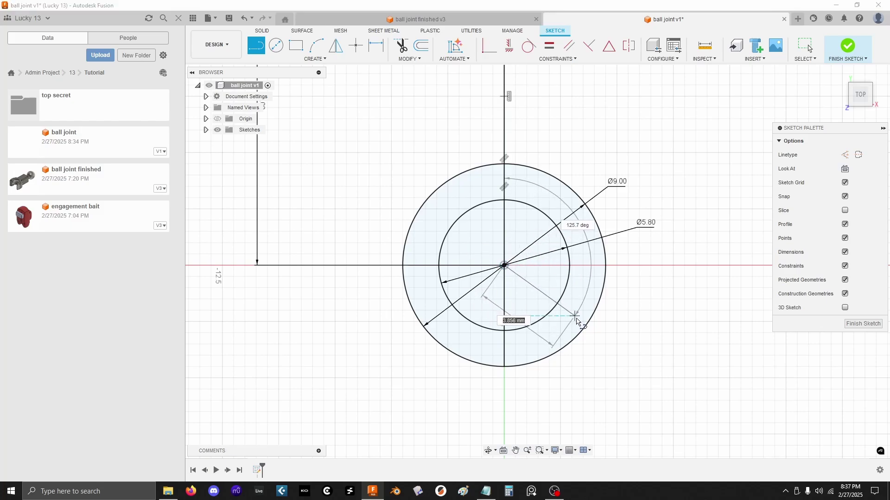
left_click(585, 324)
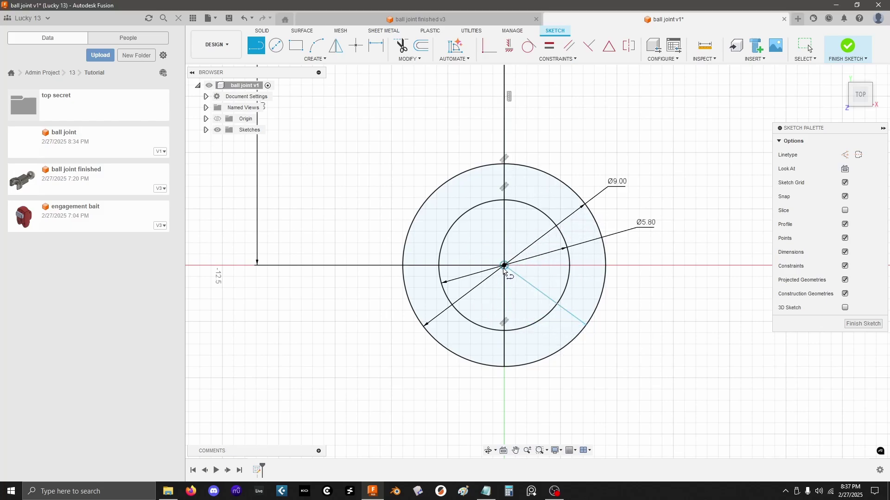
left_click(505, 266)
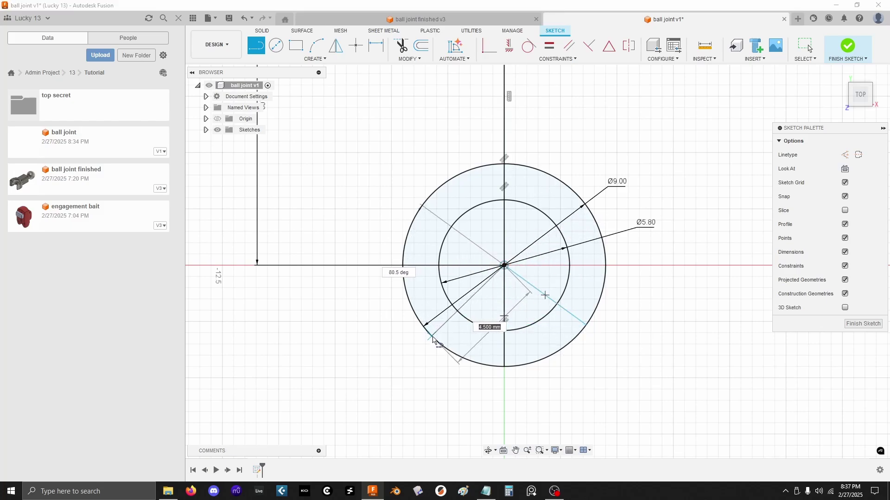
left_click(433, 340)
key("Escape")
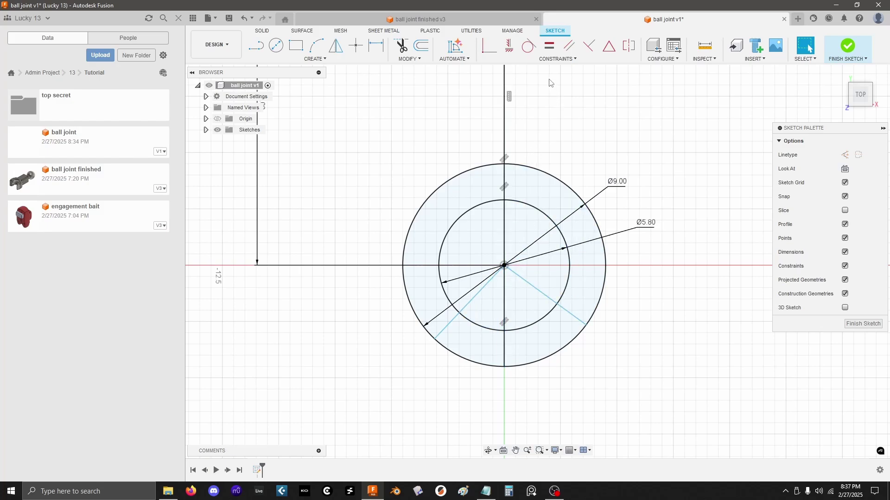
left_click(551, 59)
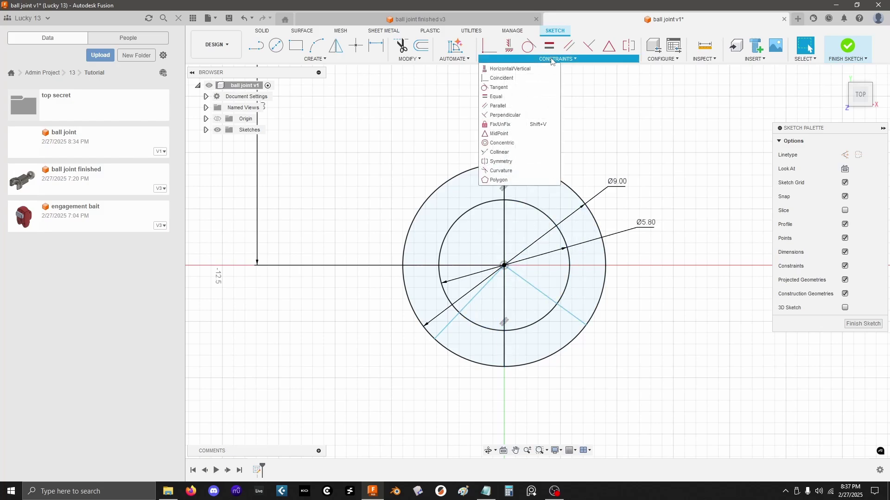
left_click(510, 162)
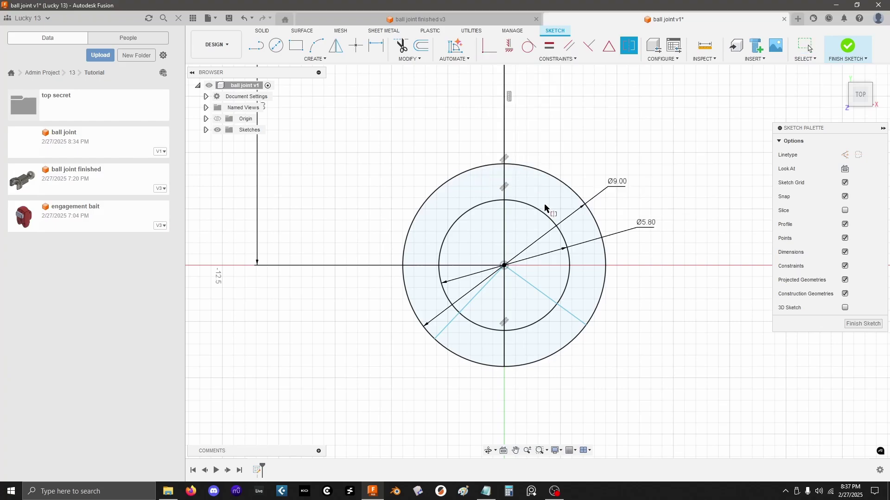
Step: Make the two construction lines symmetric about the vertical line
left_click(473, 299)
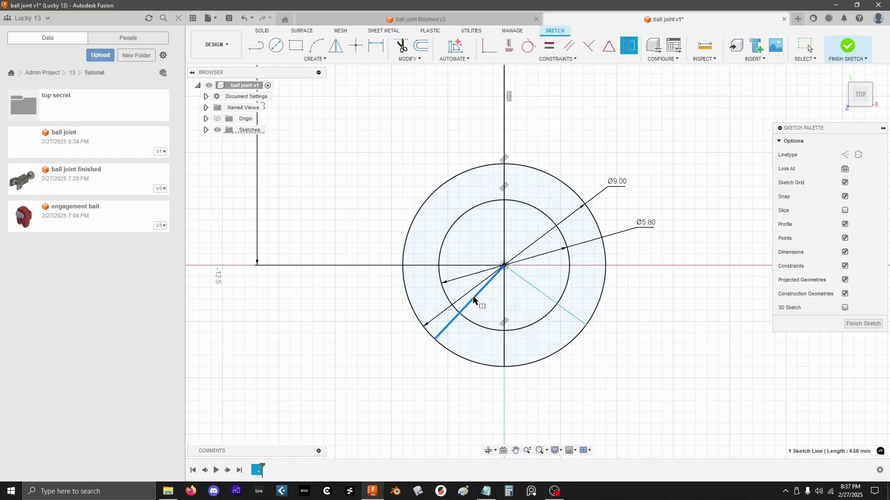
left_click(519, 281)
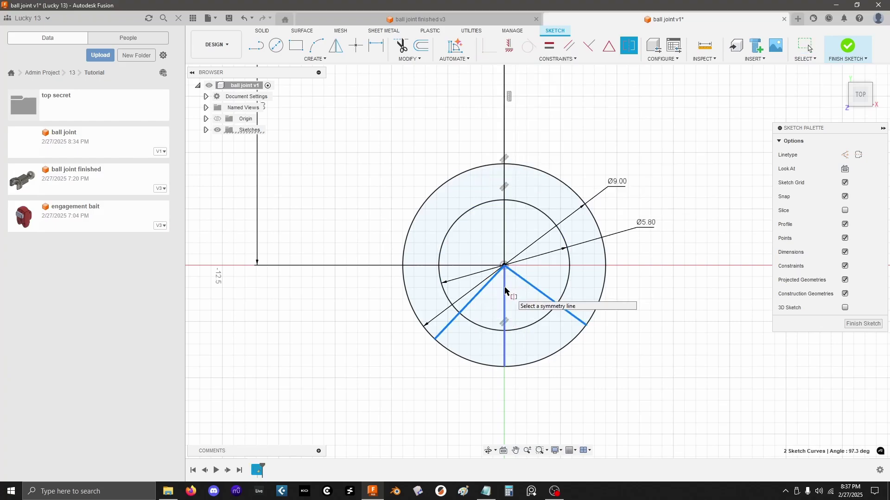
left_click(505, 291)
key("Escape")
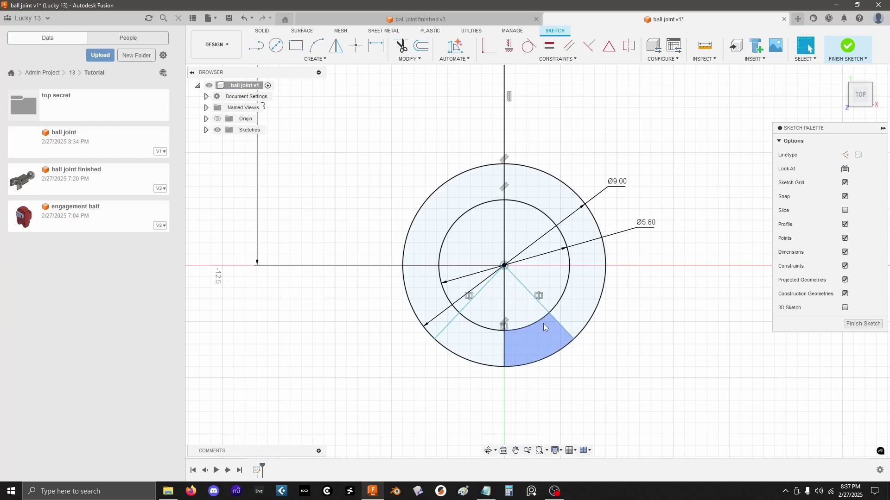
mouse_move(575, 339)
left_mouse_down()
mouse_move(539, 360)
mouse_move(580, 335)
mouse_move(540, 361)
mouse_move(573, 339)
left_mouse_up()
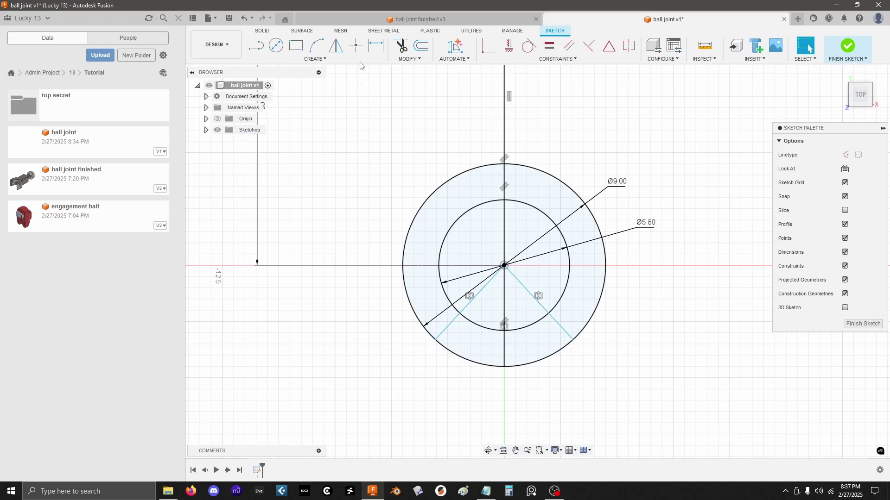
Step: Dimension the angle between the two lines at 112.5°
left_click(376, 45)
left_click(481, 293)
left_click(529, 292)
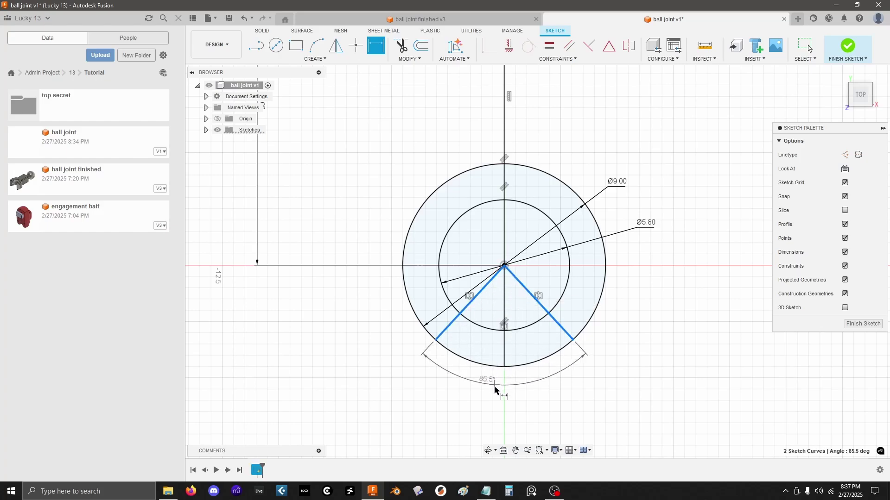
left_click(506, 399)
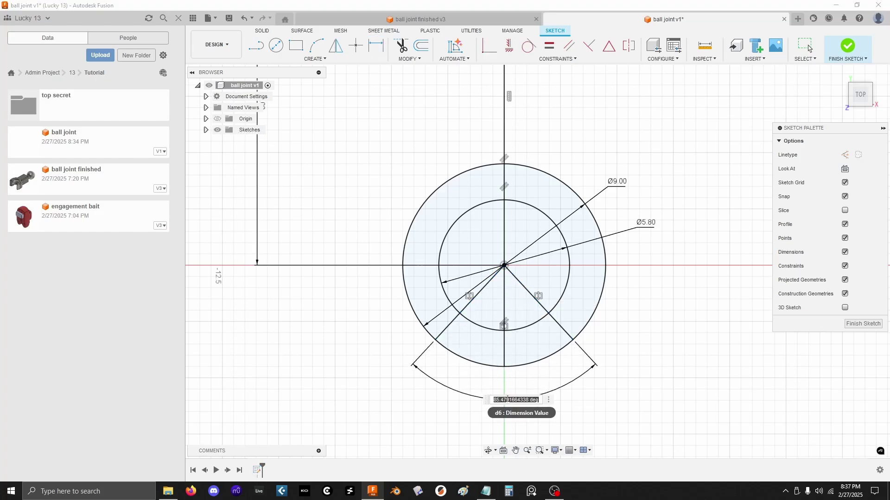
type("112.5")
key("Return")
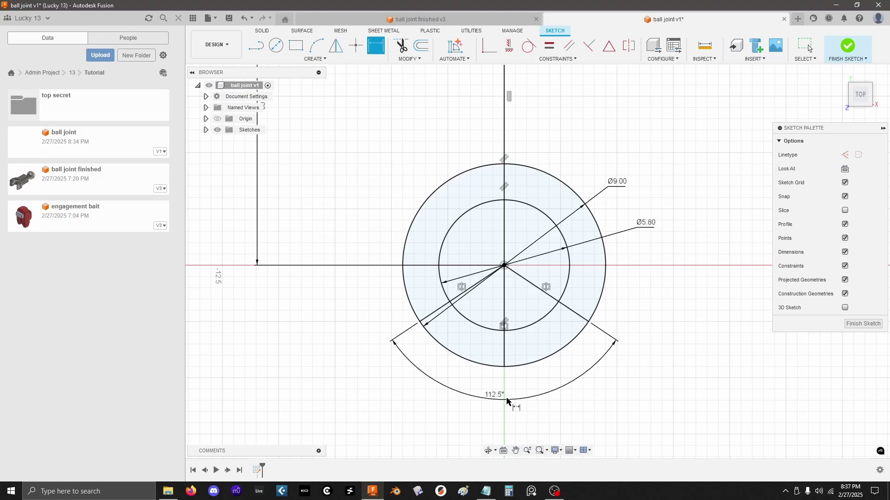
scroll(377, 369, "down", 2)
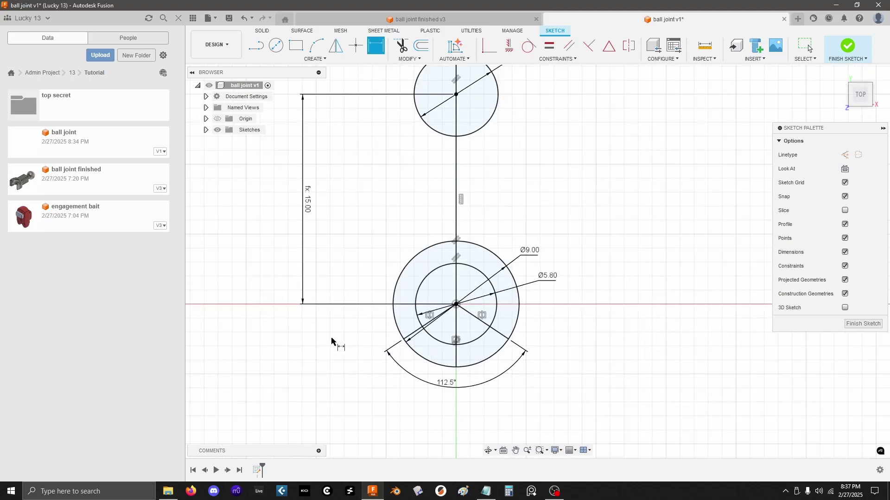
middle_click_drag(333, 341, 369, 351)
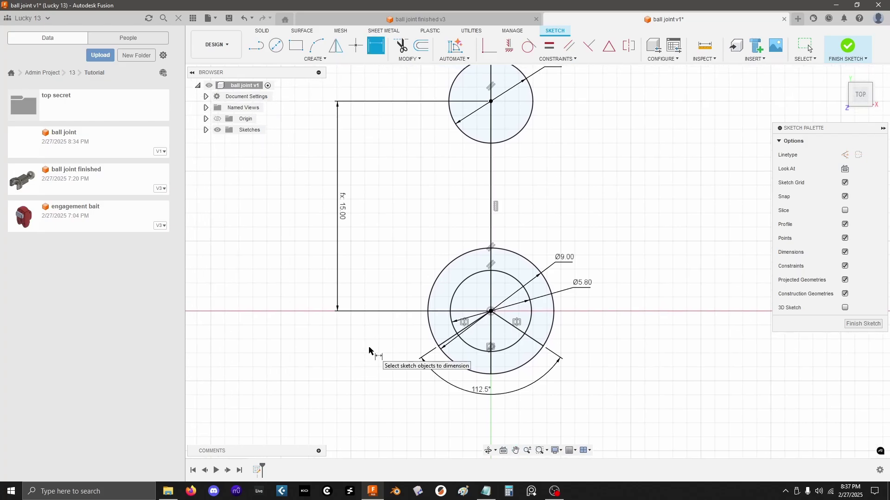
key("Escape")
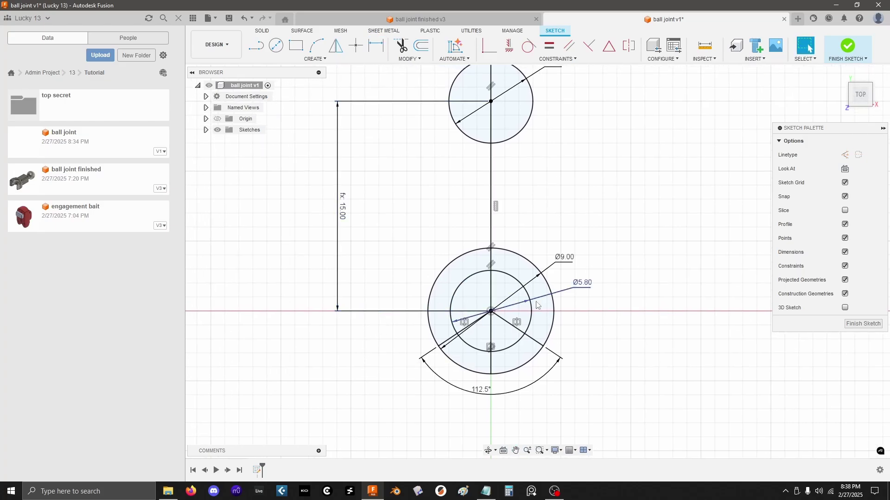
middle_click_drag(582, 207, 575, 233)
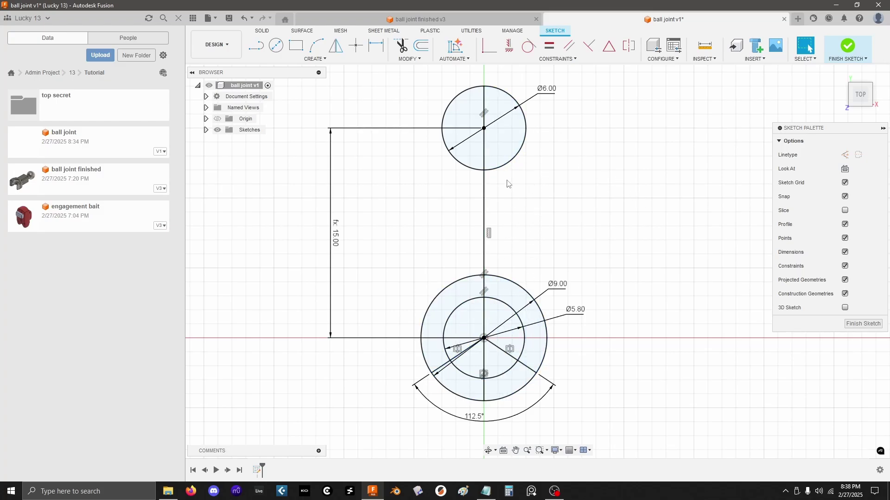
Step: Draw the neck's right half: a step up from the Ø9 circle, then a narrow line to the top circle
left_click(258, 48)
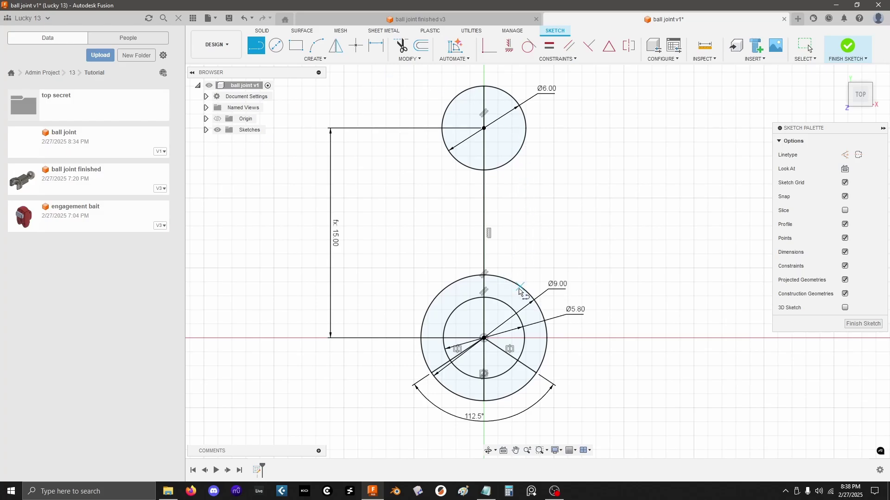
left_click(521, 291)
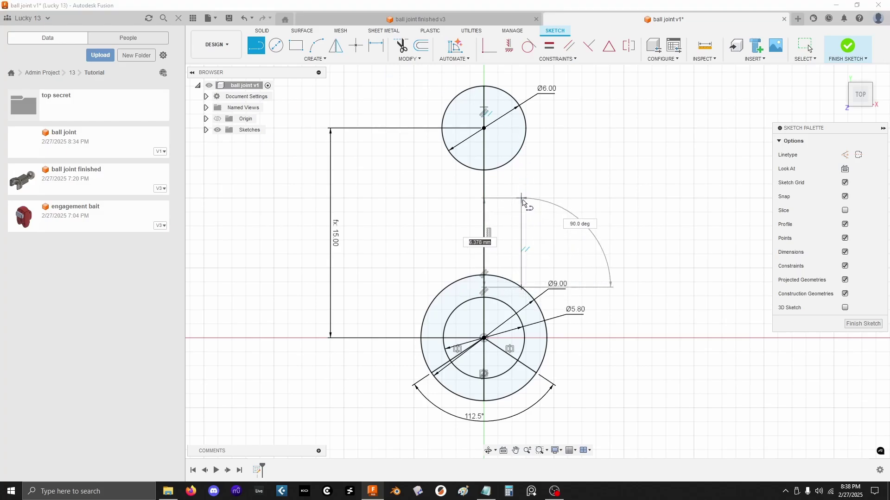
left_click(521, 199)
left_click(484, 198)
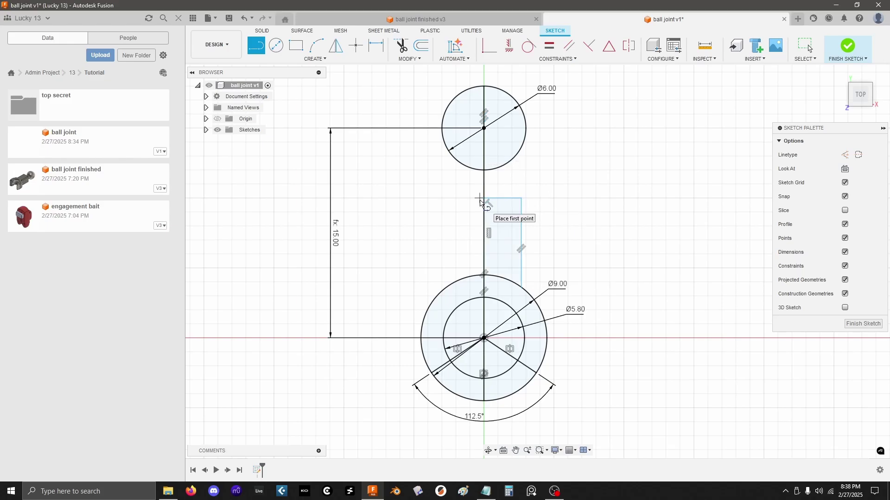
scroll(490, 173, "up", 2)
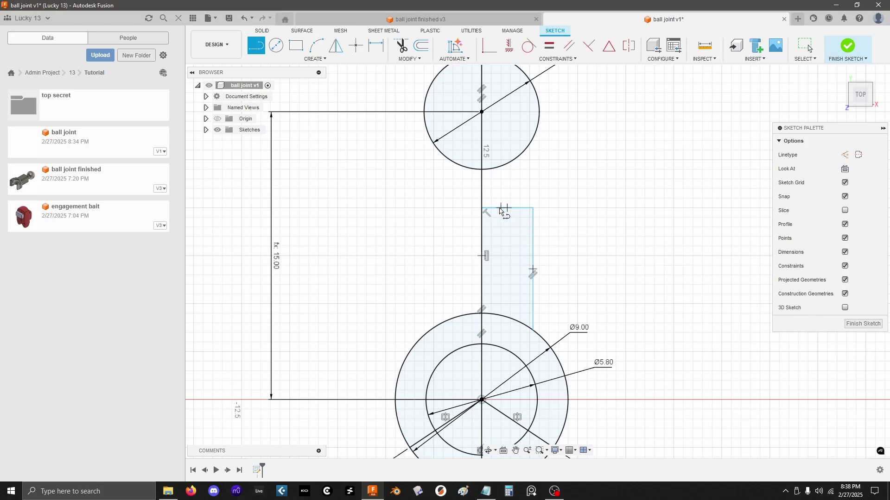
left_click(500, 208)
double_click(501, 167)
Step: Mirror the three right-side neck lines about the vertical centre line, then drag the narrow neck line outward
left_click(336, 49)
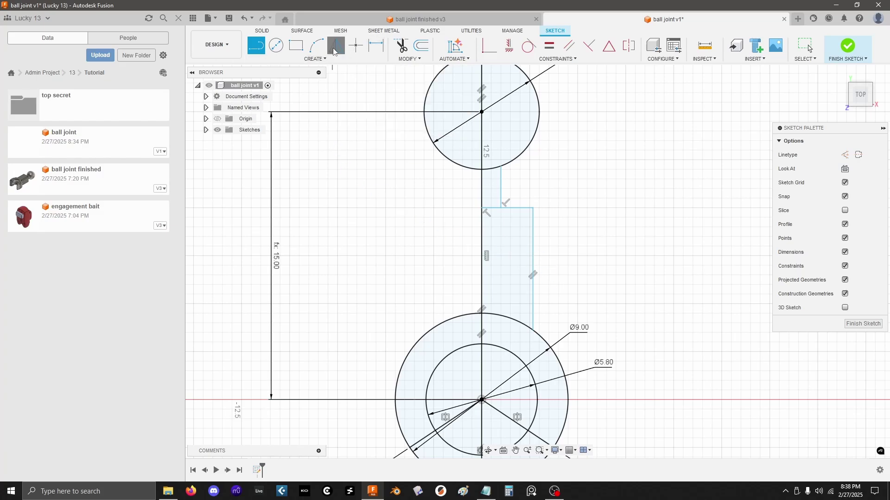
left_click(501, 186)
left_click(512, 208)
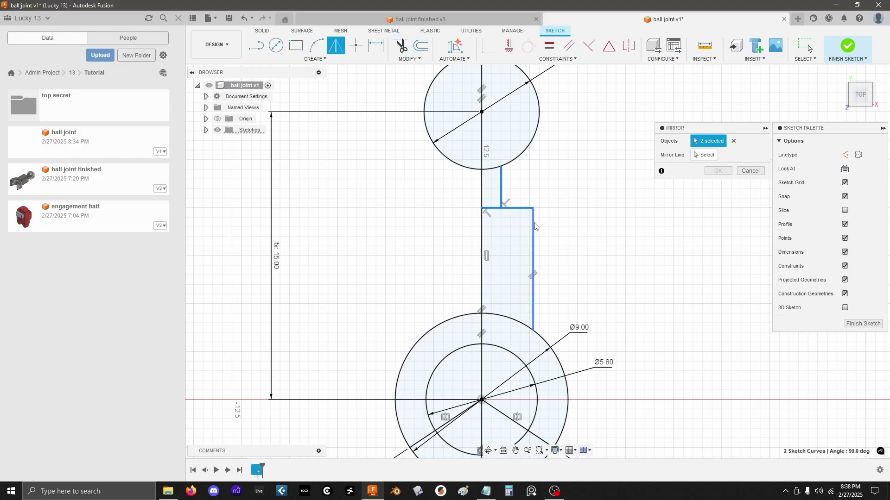
left_click(532, 226)
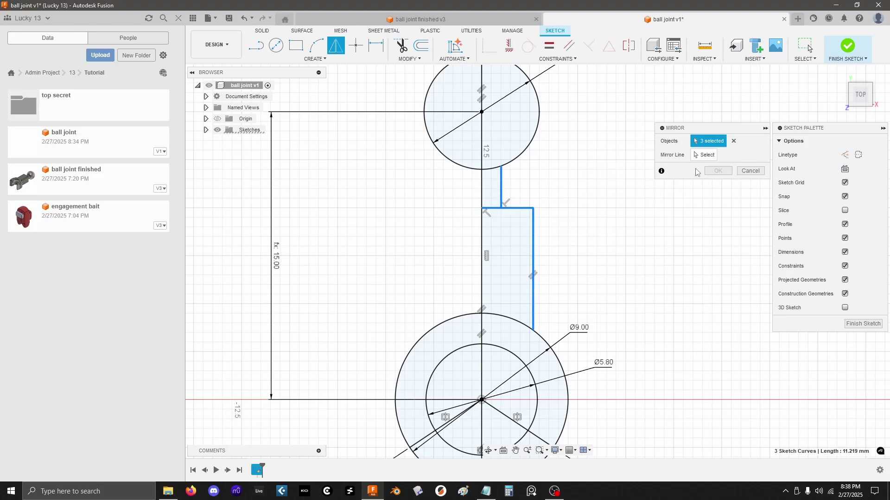
left_click(706, 156)
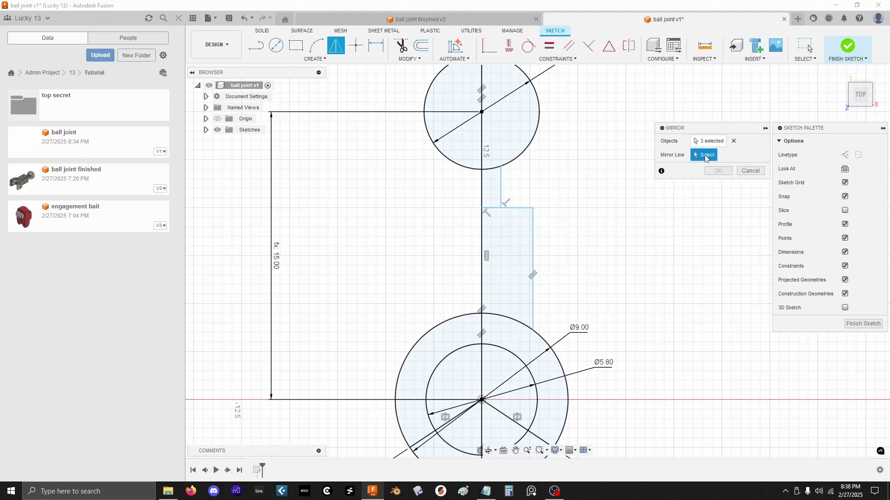
left_click(482, 187)
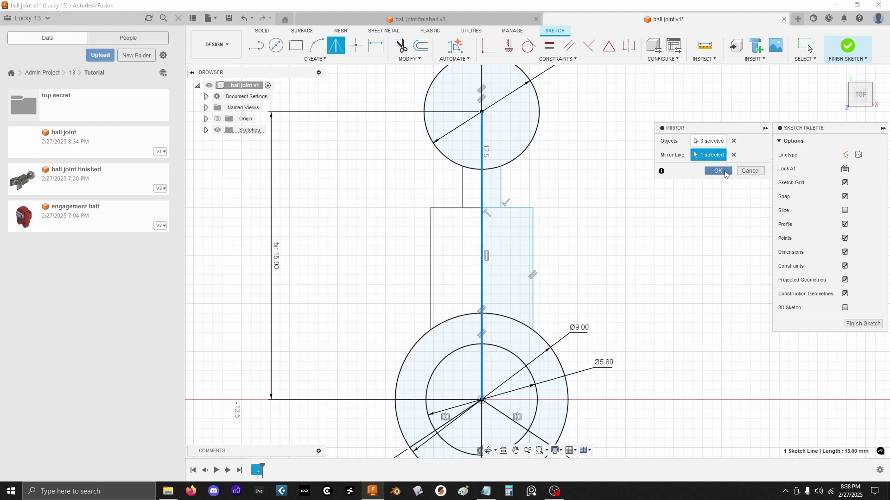
left_click(719, 172)
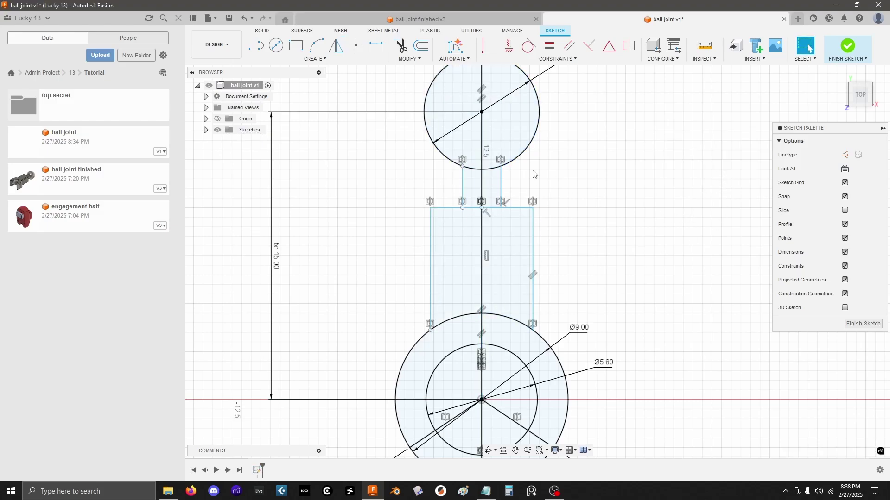
left_click_drag(502, 187, 513, 185)
left_click(614, 177)
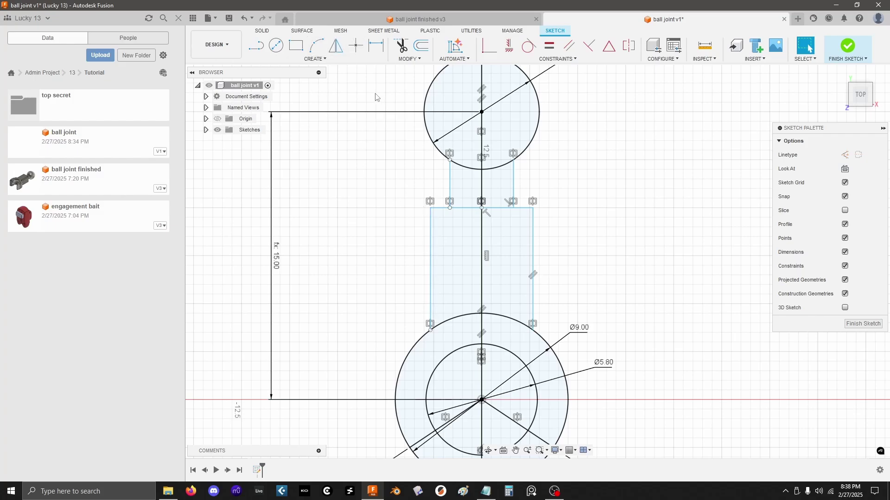
Step: Dimension the narrow neck width to 3 mm and the wide section width to 5 mm
left_click(375, 46)
left_click(375, 48)
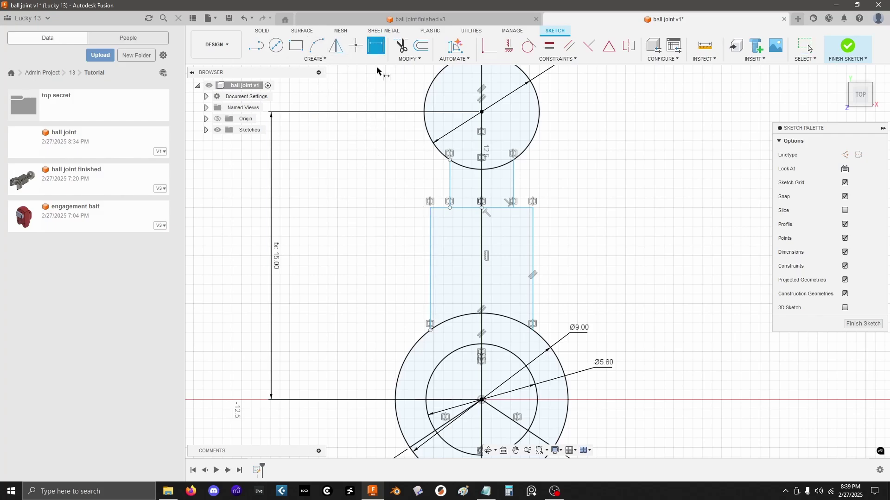
left_click(450, 182)
left_click(513, 184)
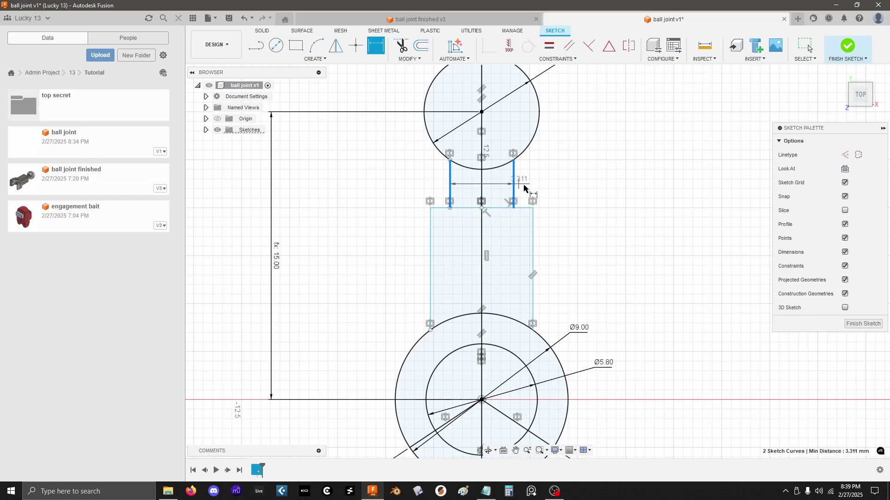
left_click(578, 176)
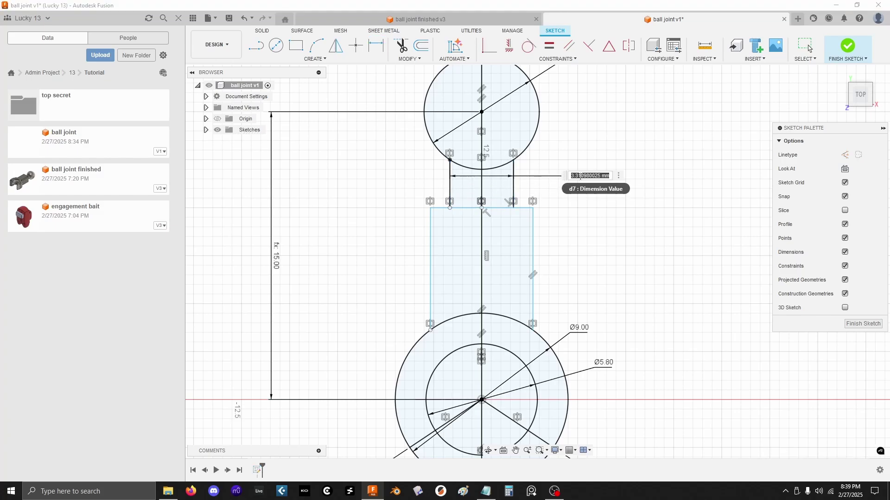
type("3")
key("Return")
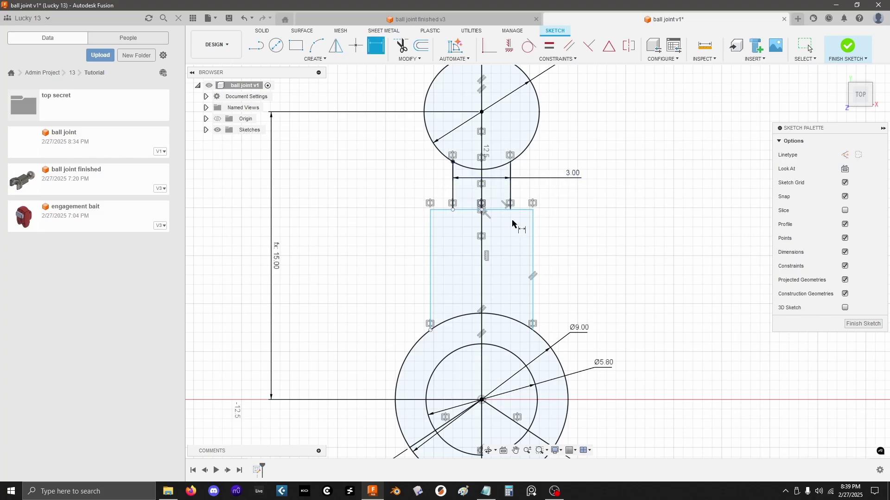
left_click(432, 238)
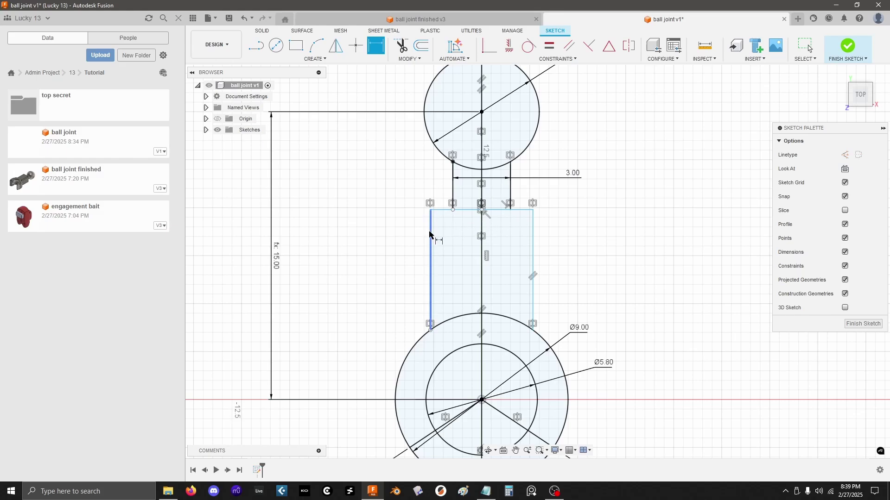
left_click(530, 237)
left_click(567, 244)
type("5")
key("Return")
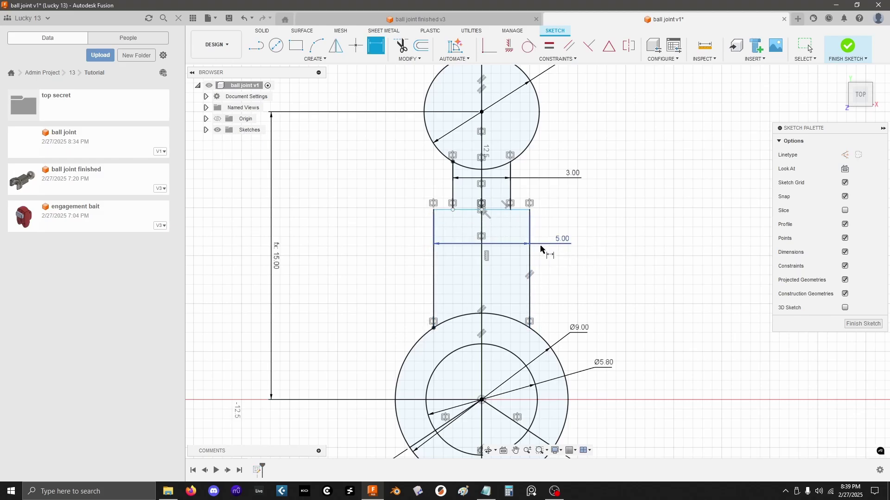
Step: Dimension the top circle's centre to the step's top edge at 4.5 mm
left_click(452, 209)
middle_click_drag(579, 217, 568, 277)
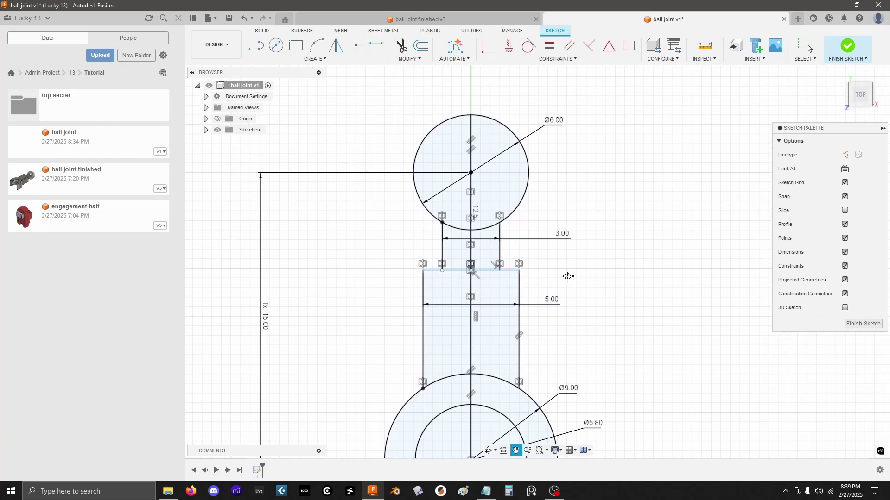
left_click(471, 177)
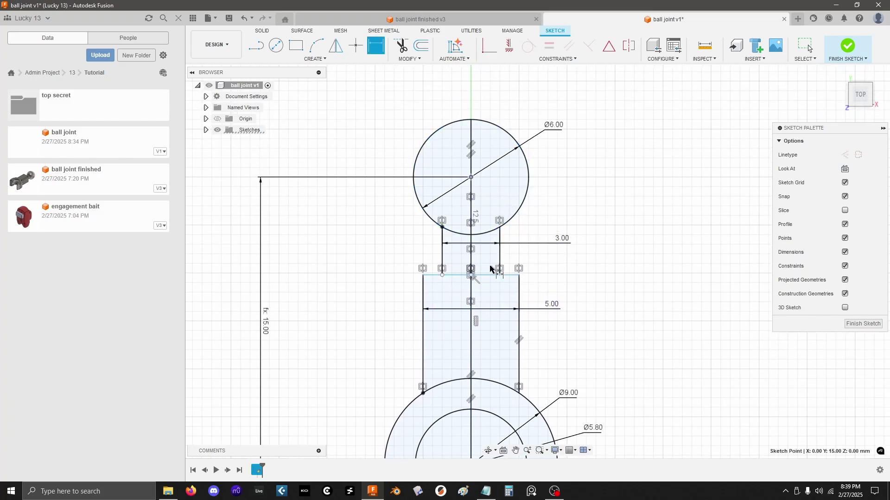
left_click(491, 275)
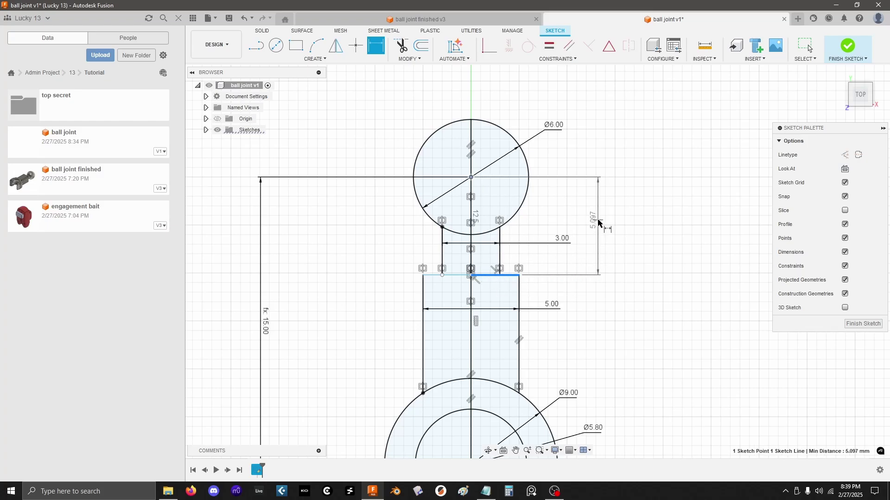
left_click(599, 223)
type("4")
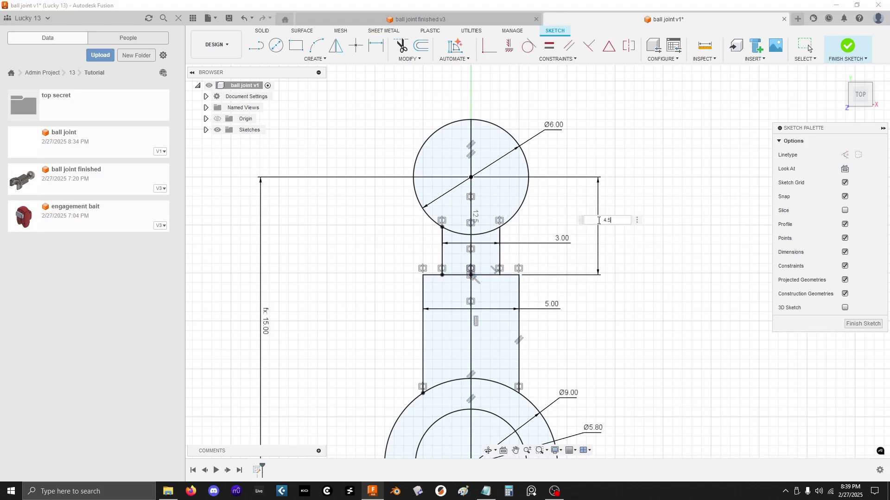
type(".5")
key("Return")
scroll(630, 231, "down", 2)
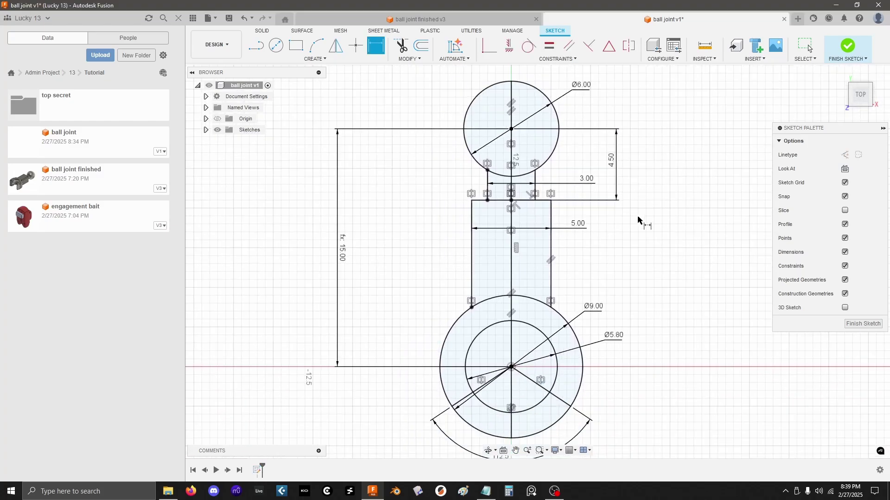
key("Escape")
scroll(636, 272, "down", 1)
scroll(635, 250, "down", 1)
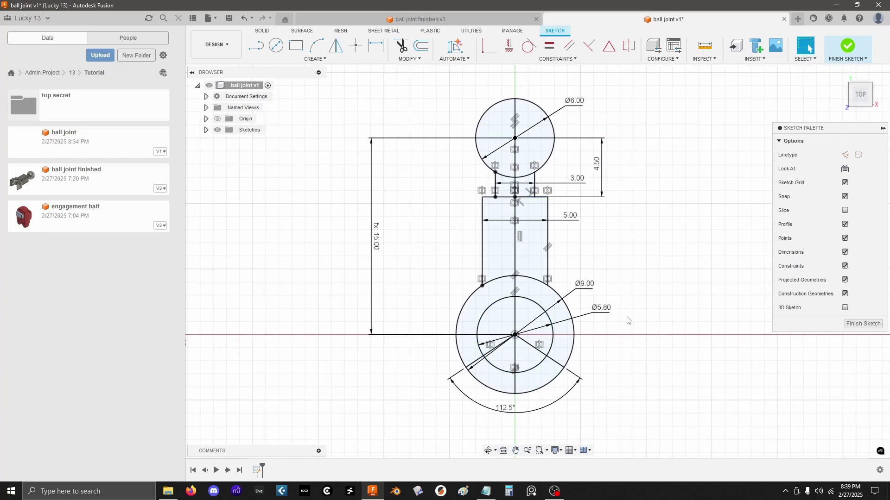
Step: Finish the sketch and fully revolve the ball and neck half-profiles about the vertical centre line as a new body
left_click(860, 325)
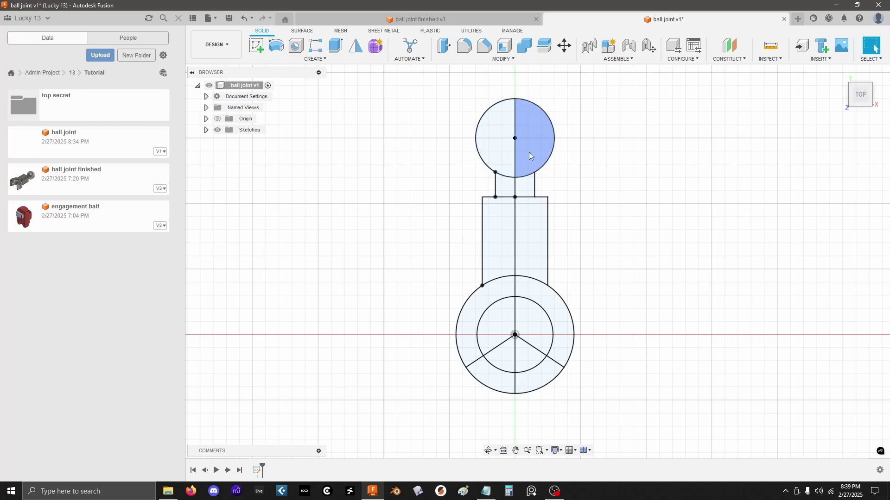
left_click(277, 47)
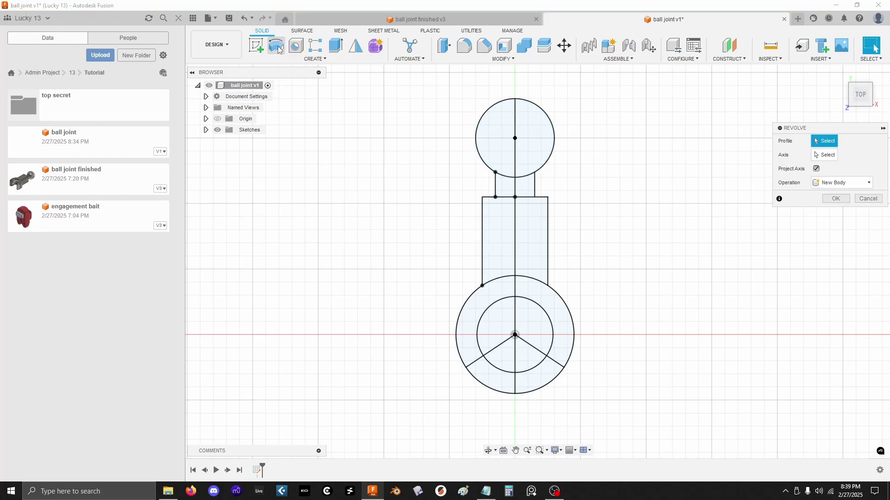
left_click(535, 128)
left_click(527, 184)
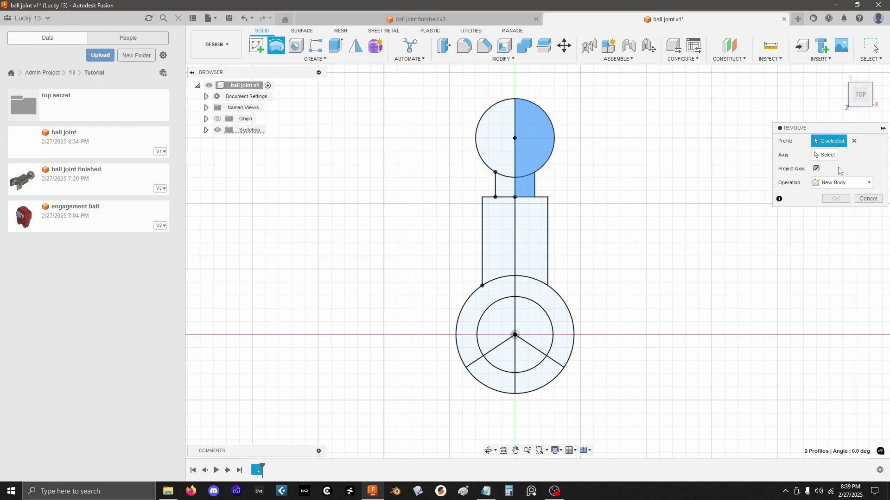
left_click_drag(827, 133, 665, 133)
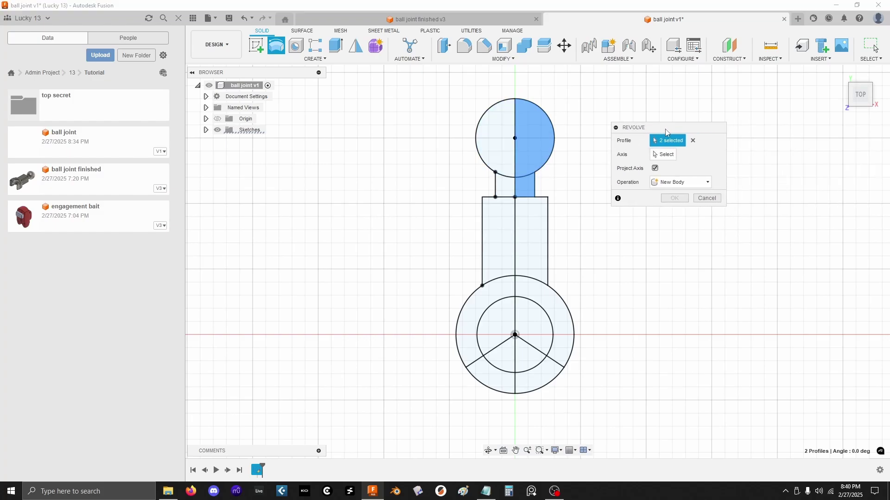
left_click(667, 156)
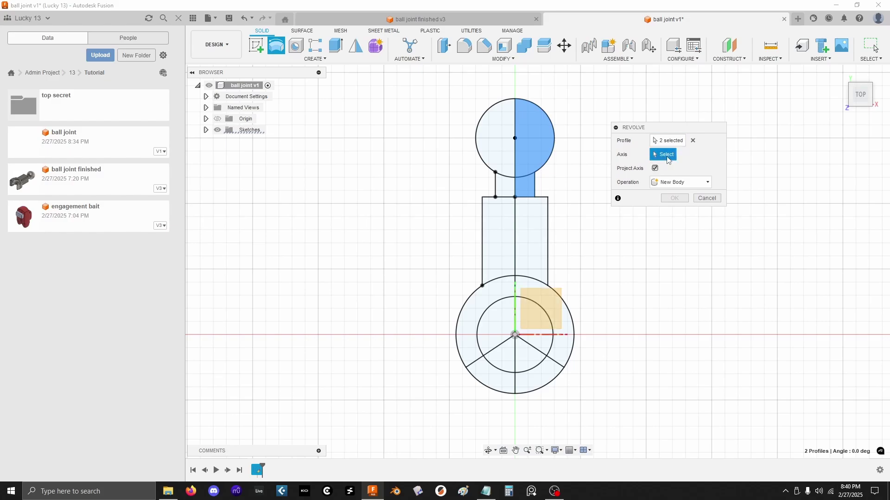
left_click(515, 159)
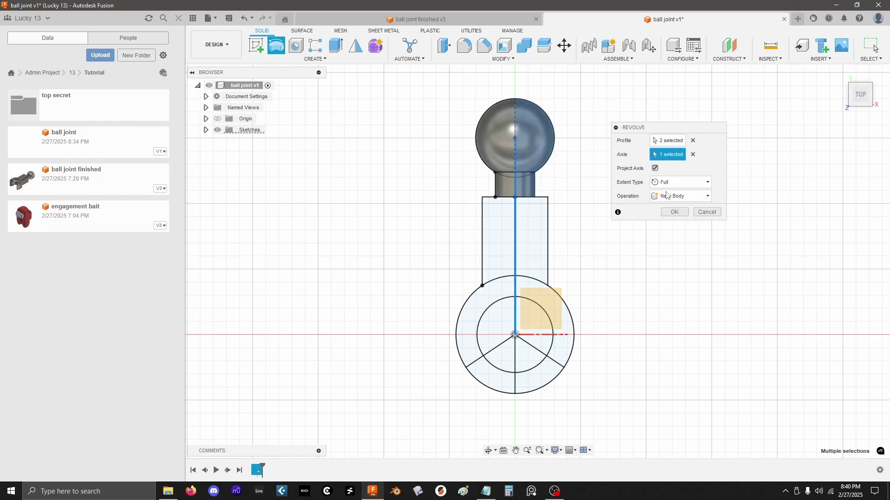
middle_click_drag(633, 275, 611, 291, "shift")
scroll(610, 291, "up", 3)
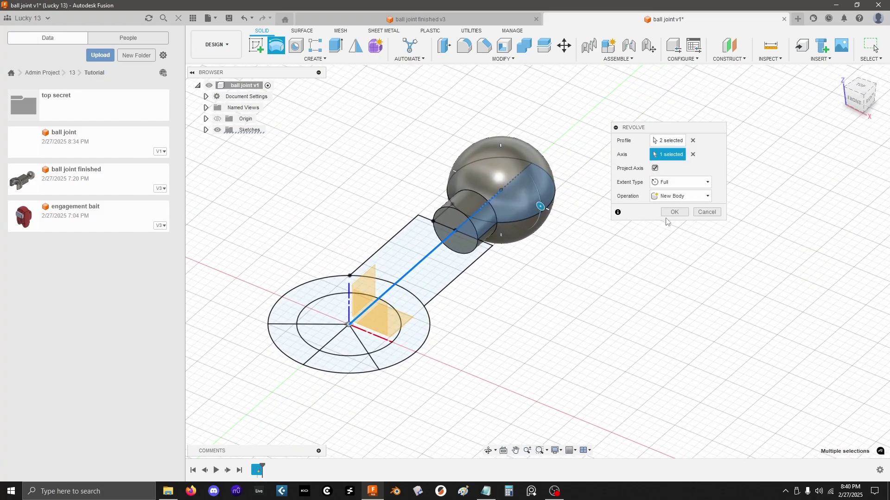
left_click(672, 212)
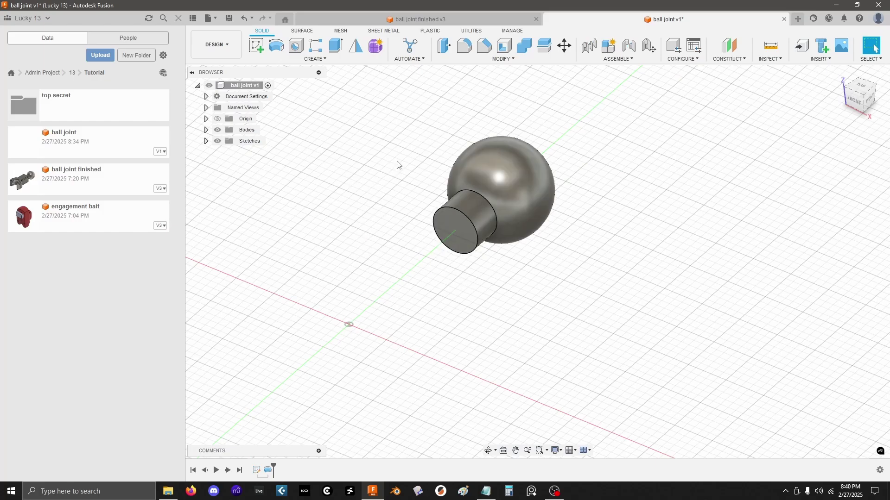
Step: Show Sketch1 from the Browser's Sketches folder beside the revolved ball body
left_click(206, 141)
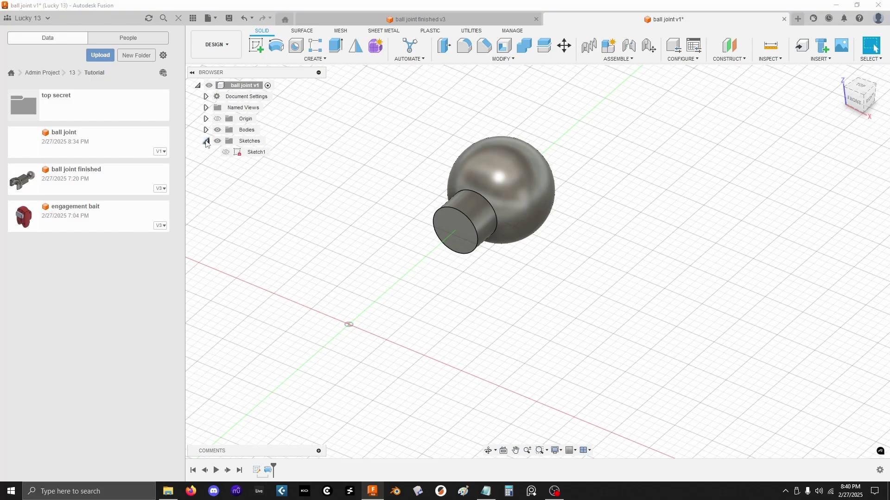
left_click(226, 153)
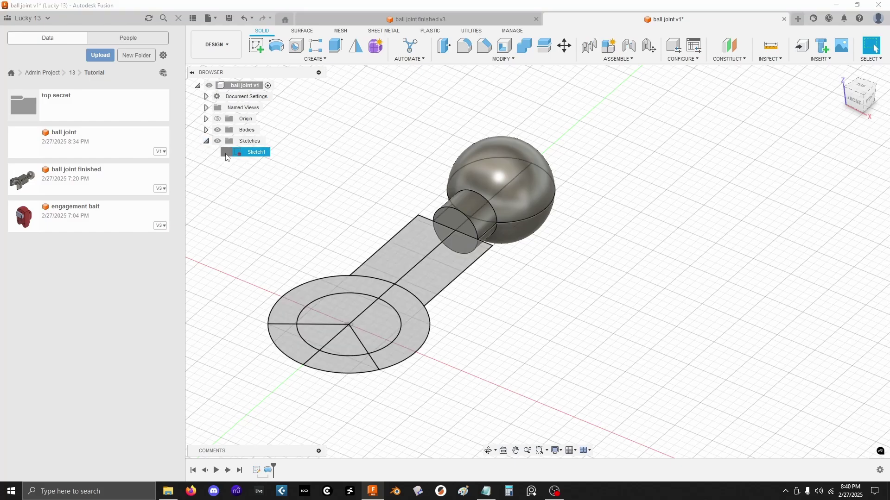
left_click(226, 156)
middle_click_drag(353, 189, 380, 188)
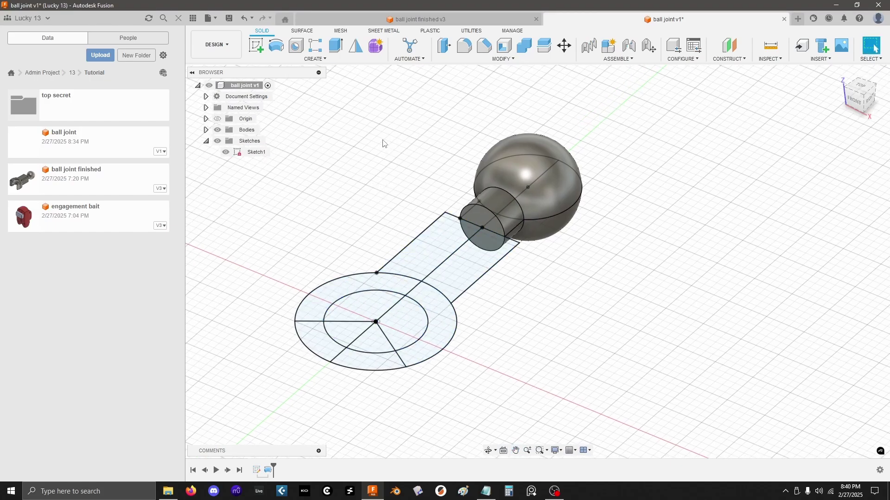
Step: Select the six socket-body profiles of Sketch1 for an extrusion
left_click(333, 48)
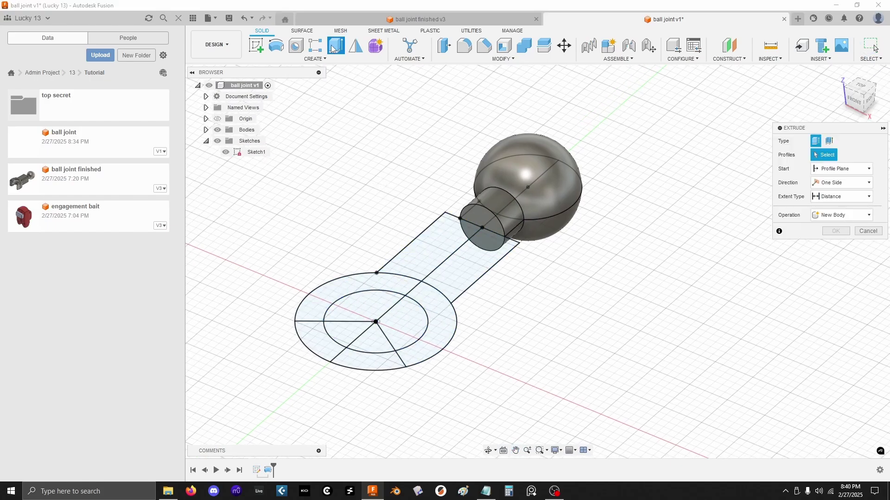
left_click(428, 249)
left_click(457, 279)
left_click(440, 313)
left_click(396, 281)
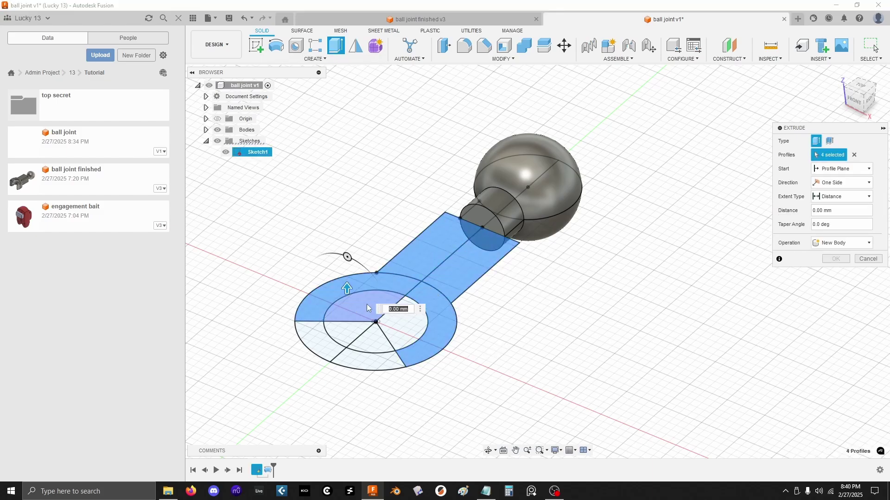
left_click(366, 304)
left_click(397, 334)
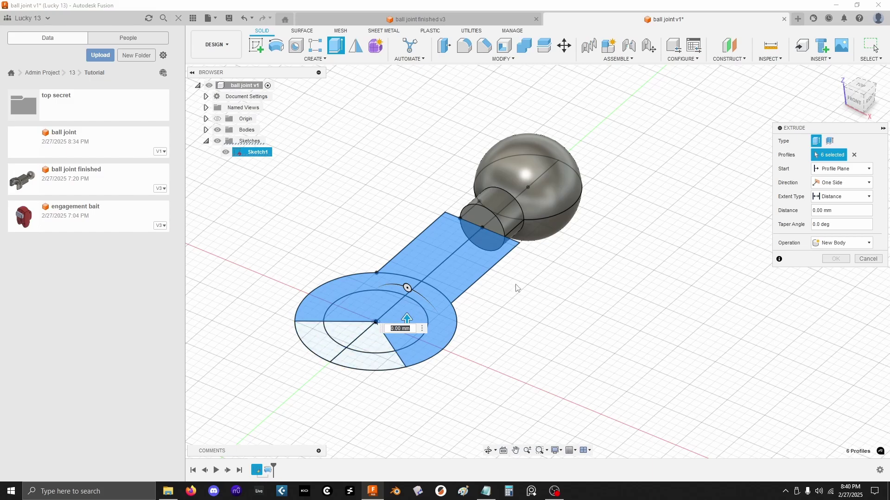
middle_click_drag(520, 293, 555, 295, "shift")
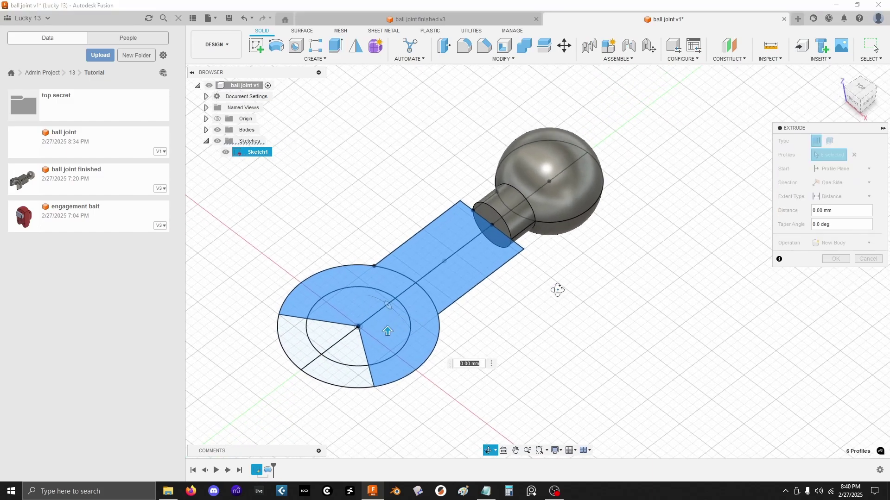
middle_click_drag(555, 288, 471, 243, "shift")
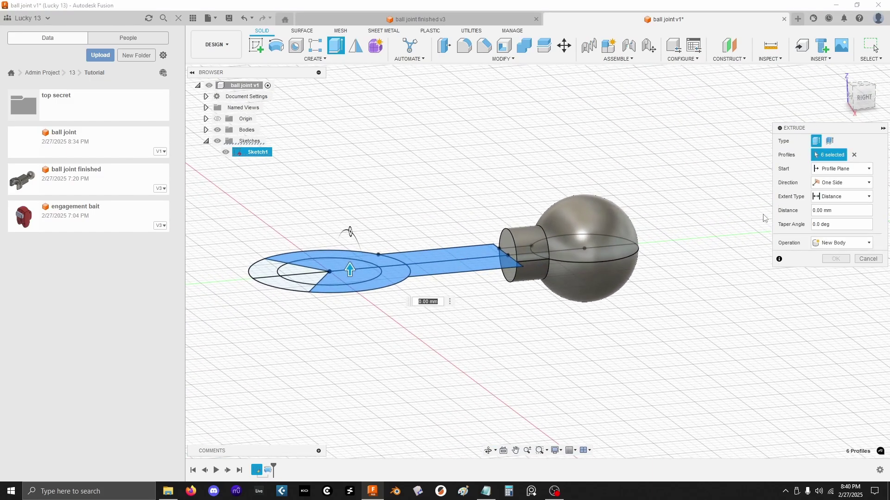
Step: Extrude them symmetrically to 5 mm whole length, joined to the ball body
left_click(841, 183)
left_click(834, 215)
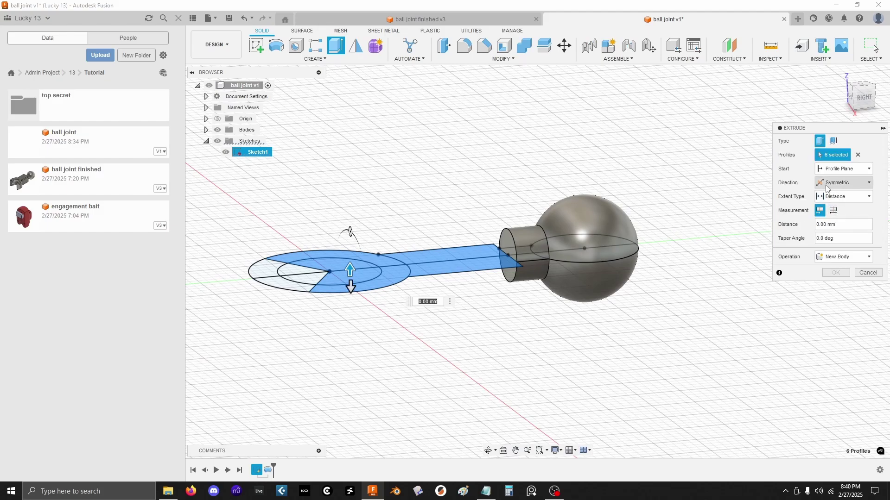
left_click(819, 225)
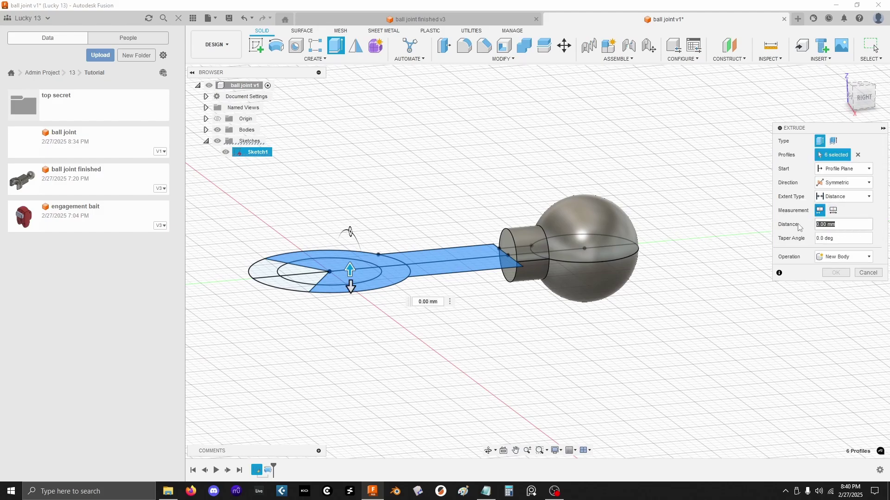
type("5")
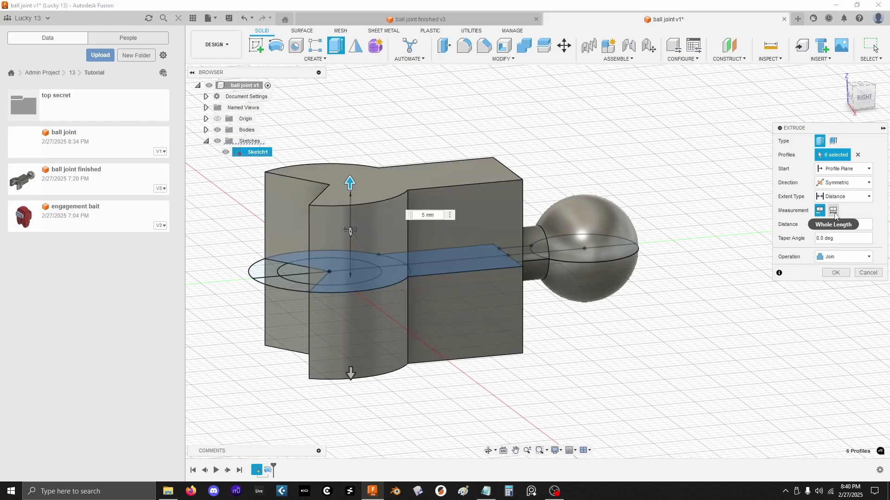
left_click(833, 211)
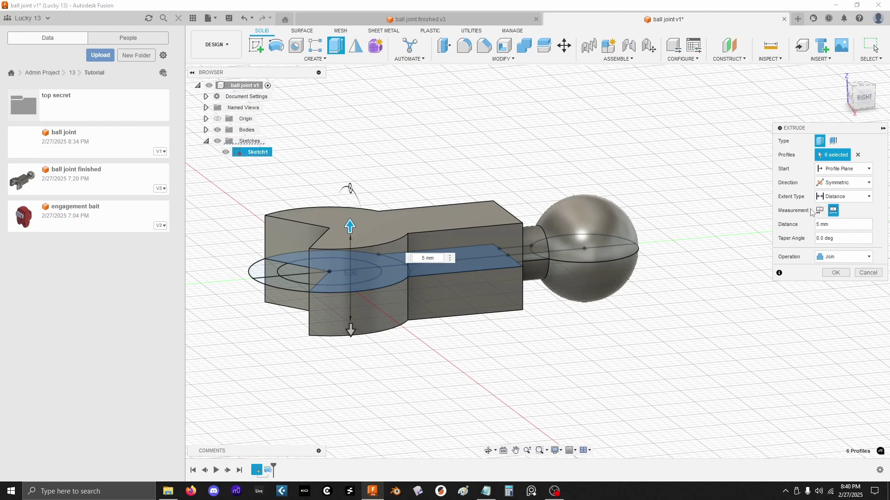
left_click(819, 211)
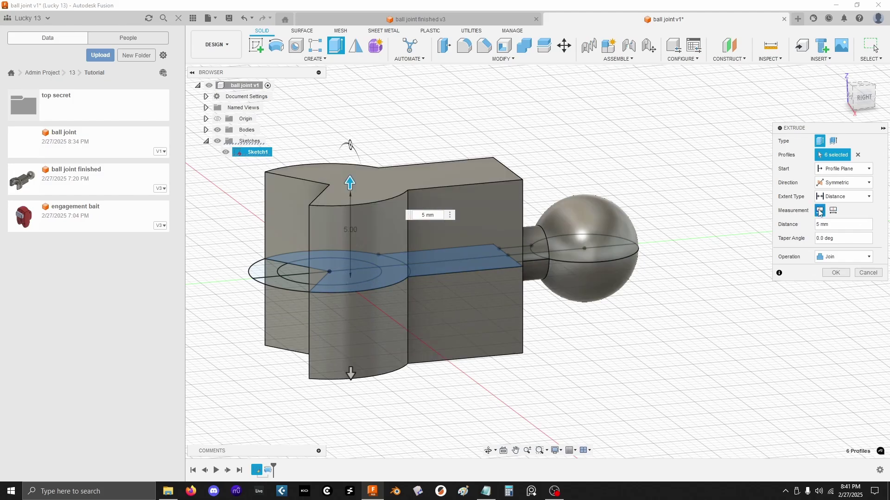
left_click(832, 211)
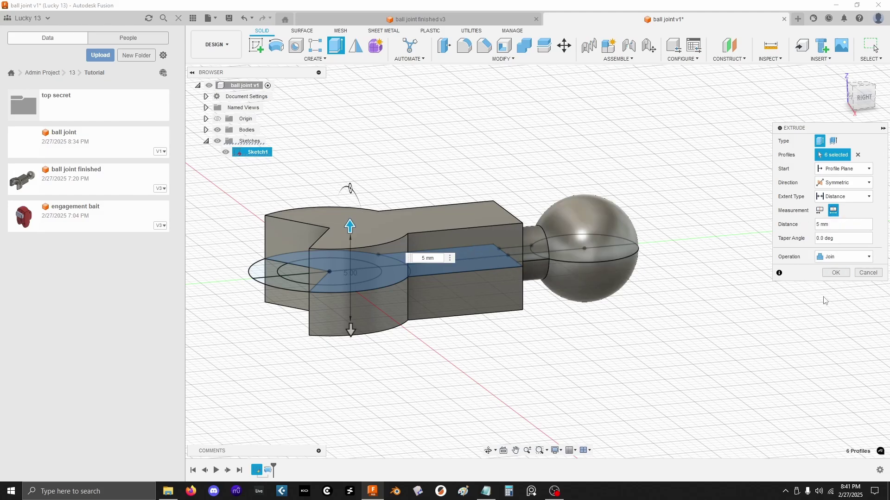
left_click(835, 272)
middle_click_drag(737, 335, 670, 350, "shift")
Step: Revolve-cut the inner circle sector a full turn around the radial sketch line to hollow the socket
scroll(388, 367, "up", 3)
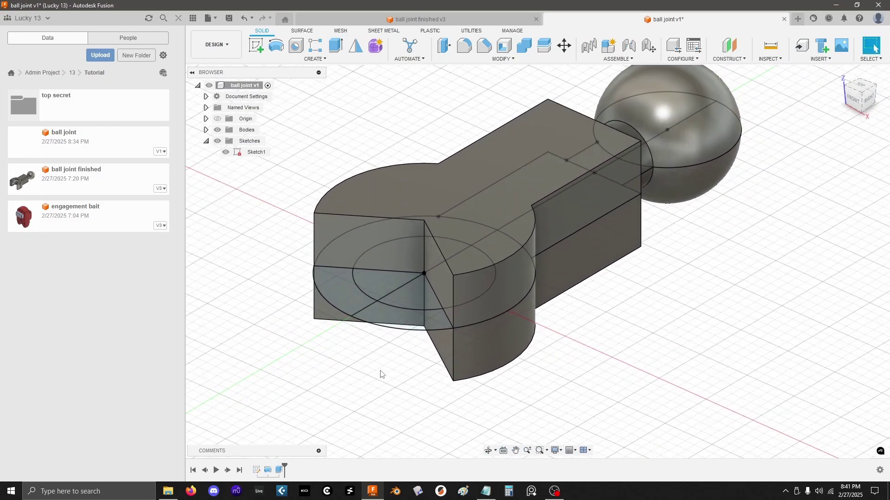
scroll(371, 389, "down", 2)
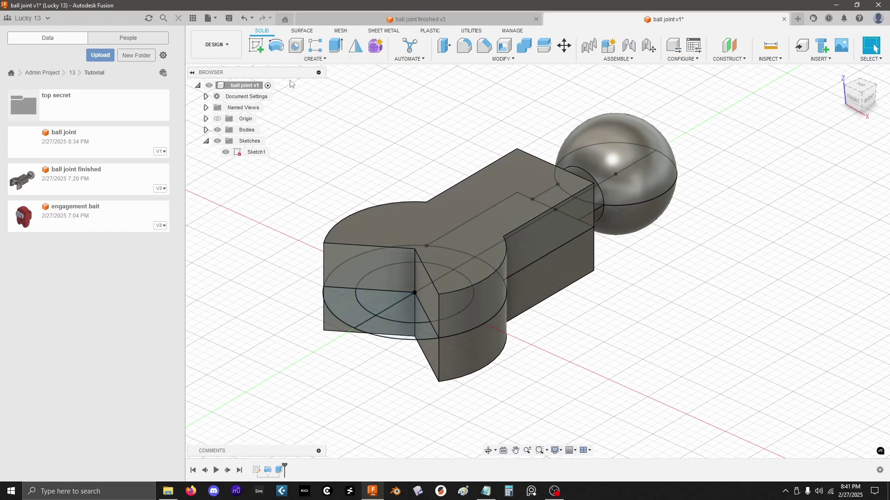
left_click(277, 47)
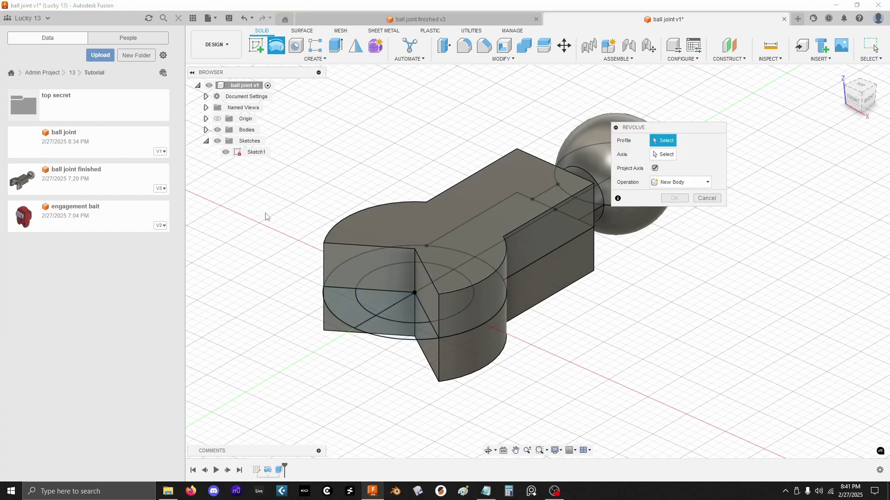
middle_click_drag(302, 122, 304, 145, "shift")
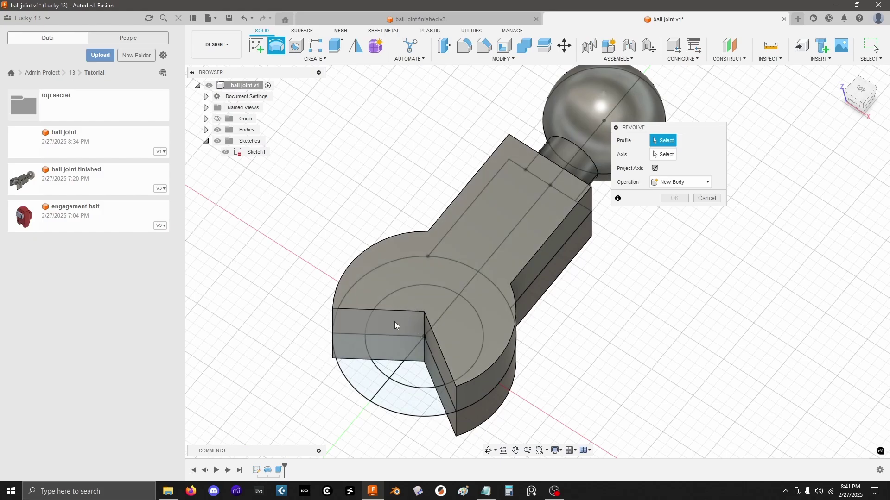
left_click(410, 297)
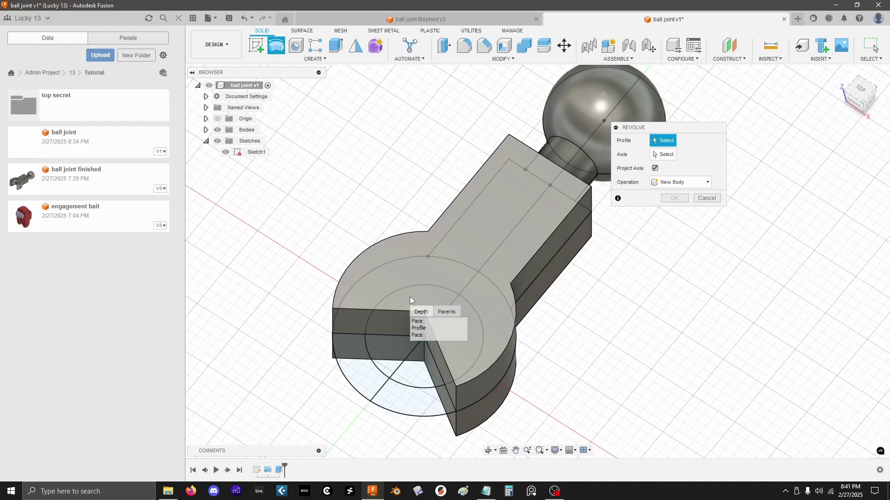
left_click(420, 329)
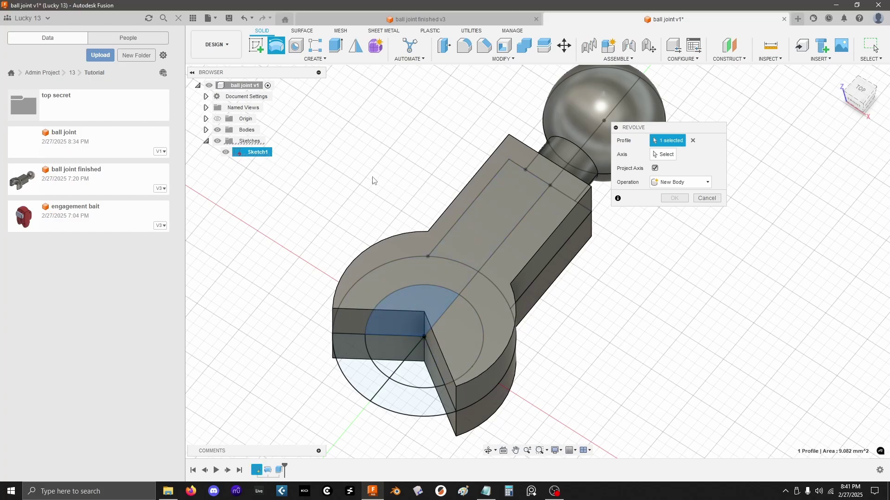
left_click(664, 154)
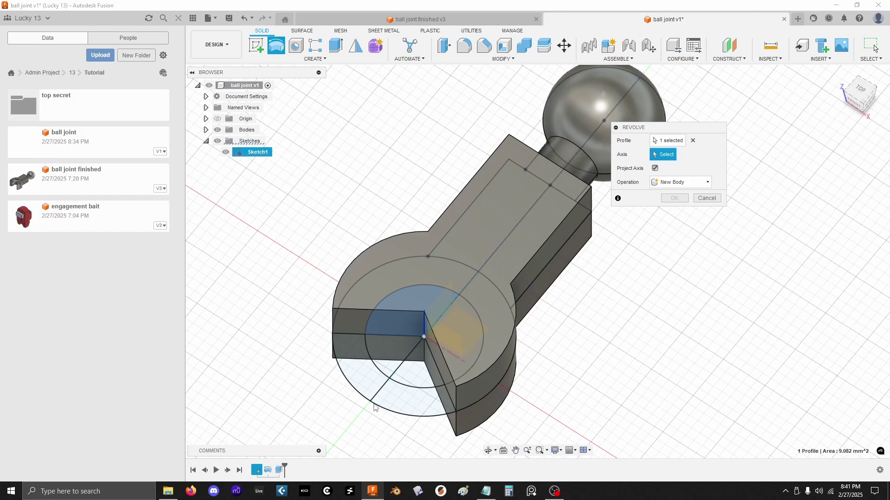
left_click(416, 348)
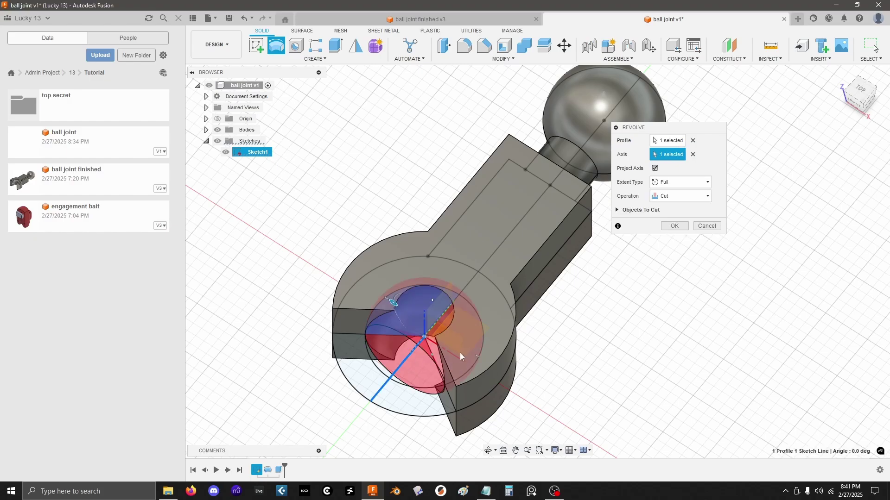
middle_click_drag(617, 354, 620, 321, "shift")
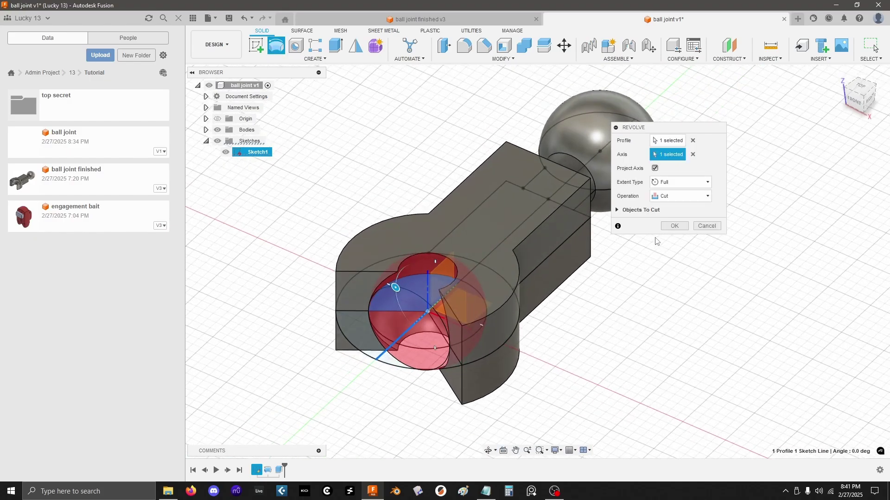
left_click(674, 226)
middle_click_drag(388, 230, 426, 203)
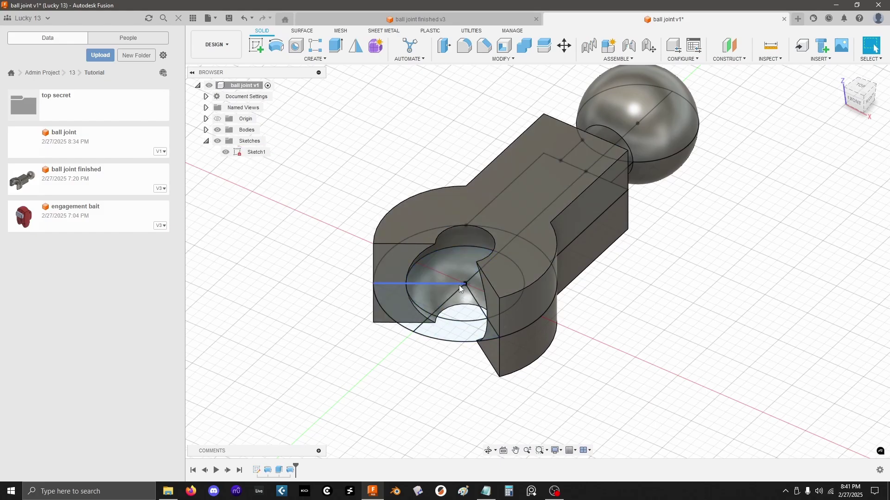
middle_click_drag(417, 137, 410, 150, "shift")
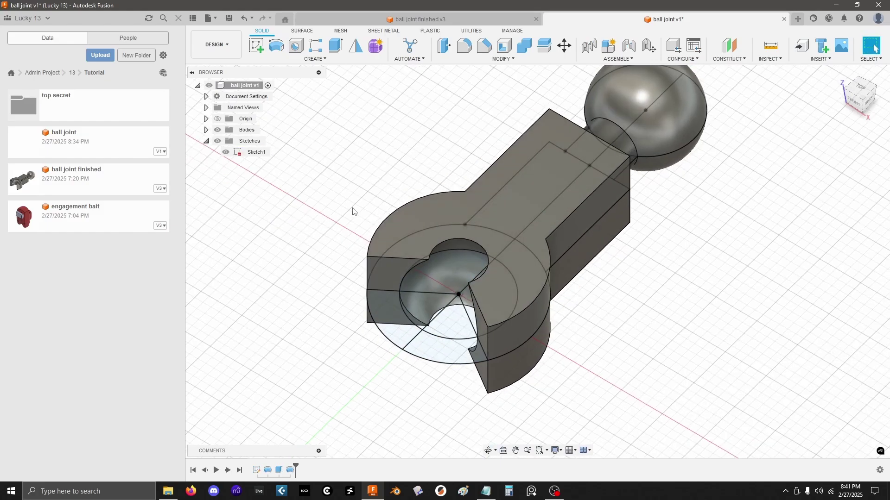
Step: Hide Sketch1 and bring the socket's rim edges into view
left_click(225, 152)
middle_click_drag(421, 167, 392, 187)
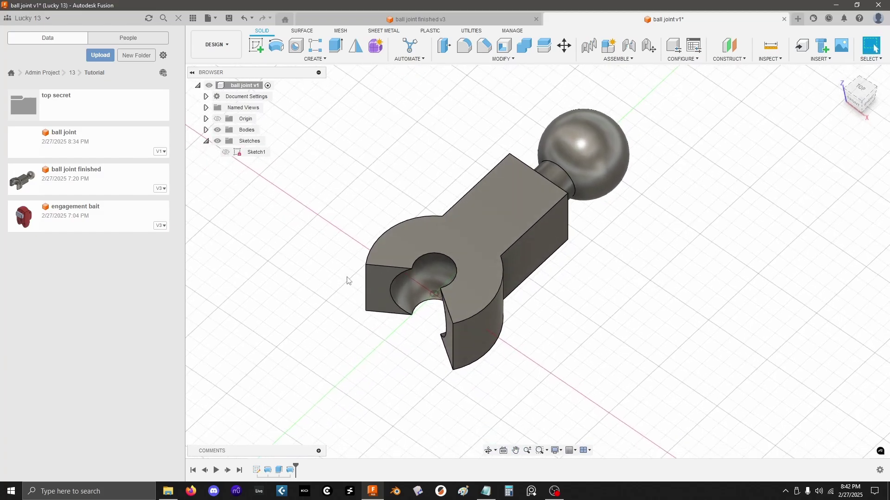
key("Escape")
scroll(439, 260, "up", 3)
left_click(434, 238)
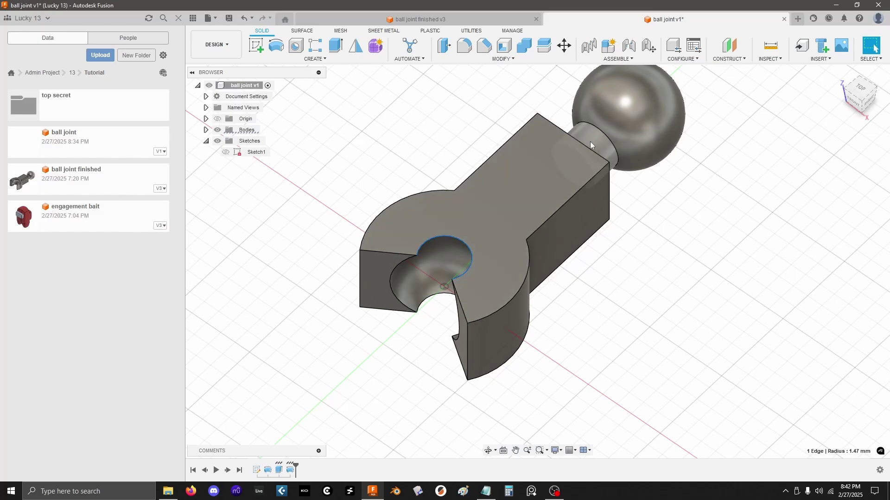
left_click(387, 145)
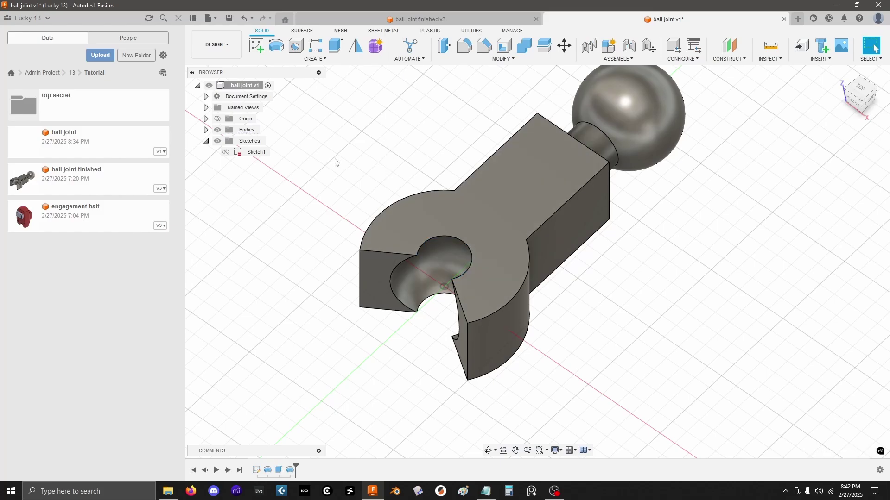
Step: Chamfer the upper and lower curved edges of the socket hole by 1 mm
left_click(485, 46)
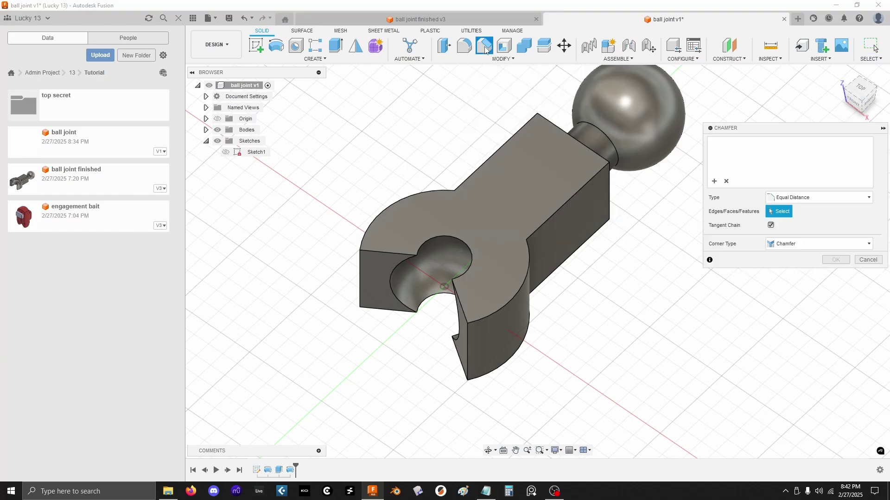
left_click(427, 241)
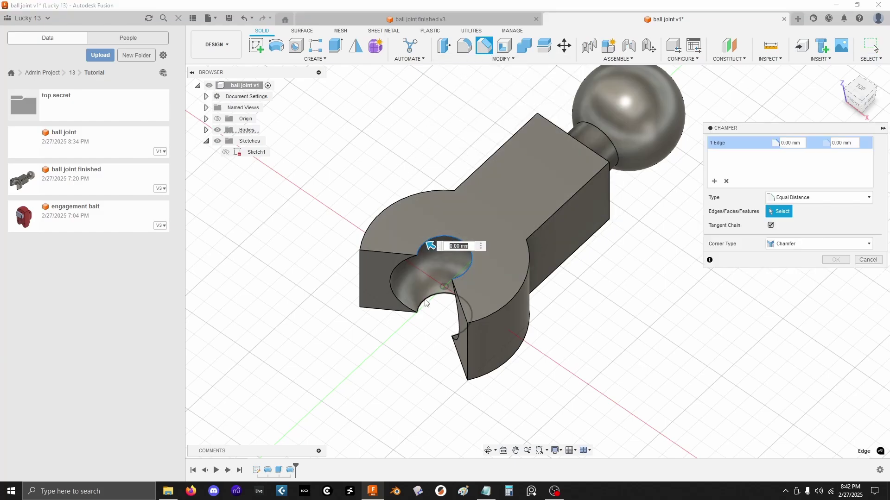
left_click(439, 299)
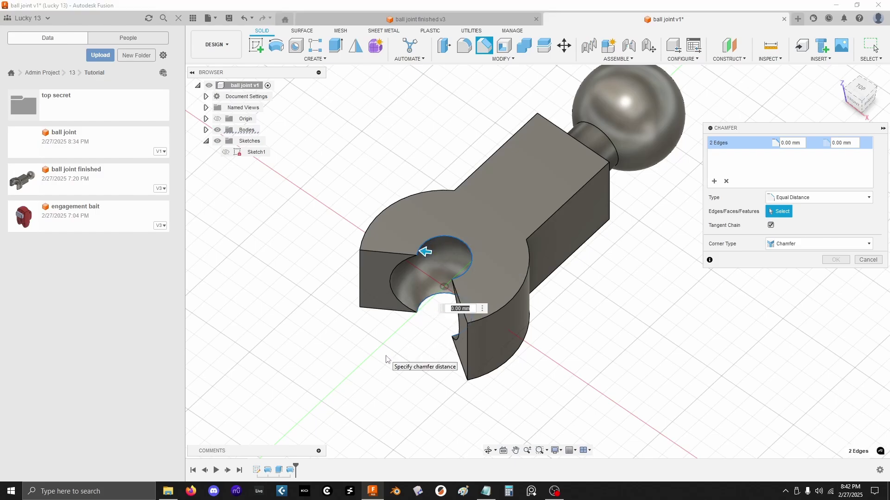
type("1")
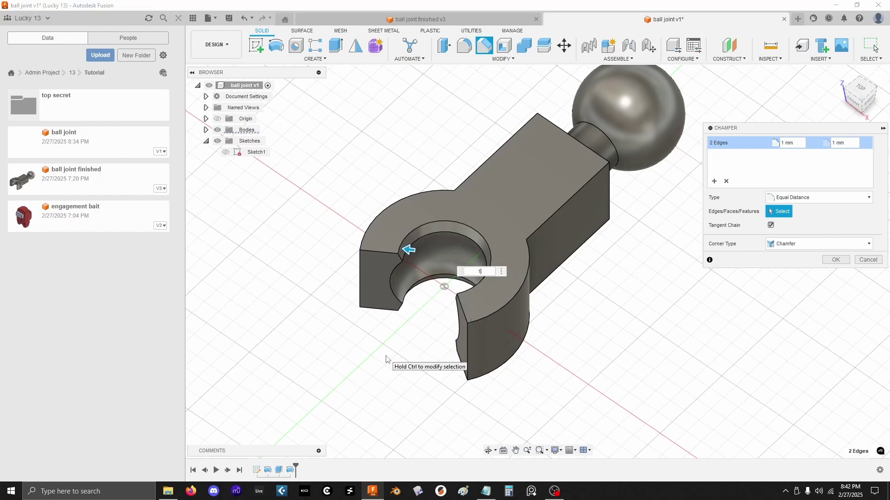
key("Return")
scroll(345, 268, "down", 2)
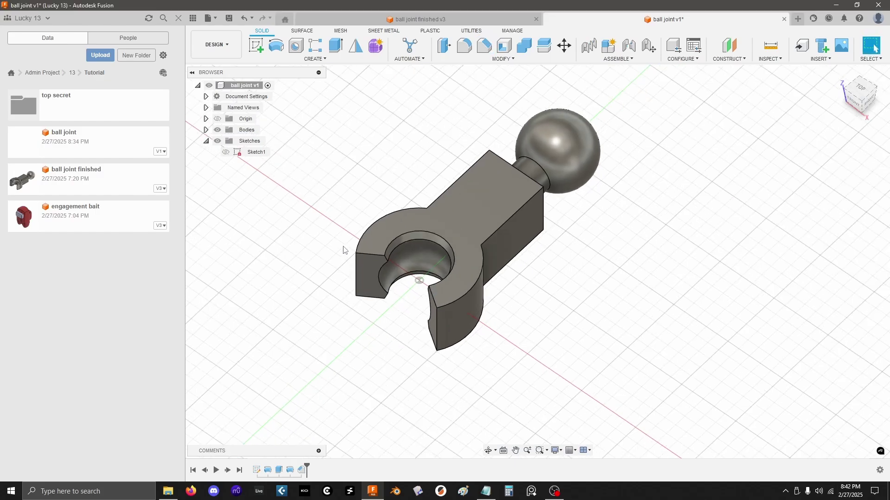
middle_click_drag(343, 225, 391, 236, "shift")
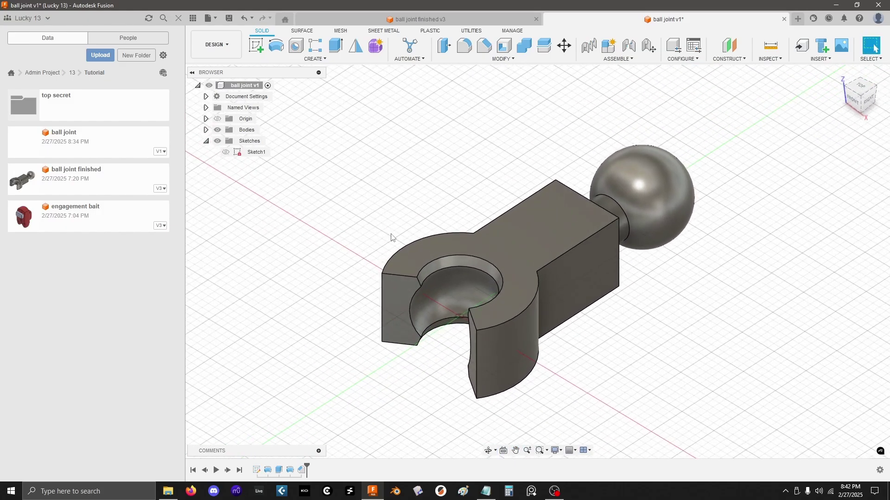
middle_click_drag(425, 170, 426, 155)
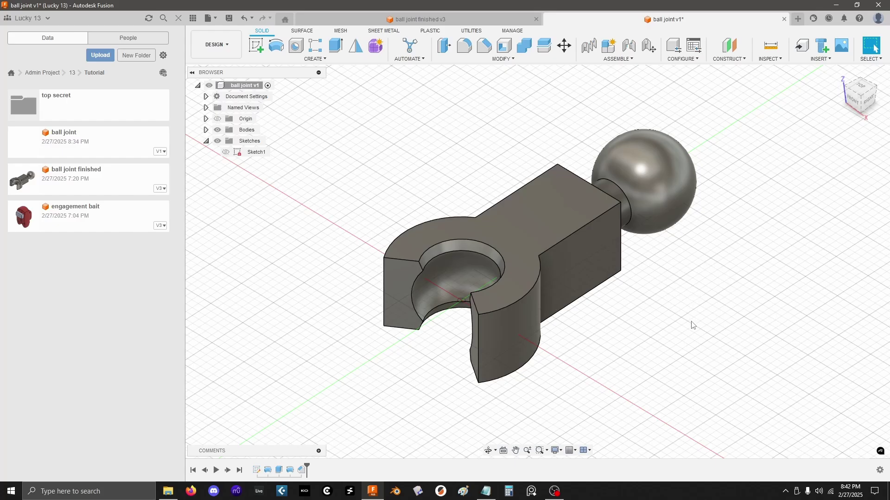
middle_click_drag(672, 299, 576, 290, "shift")
left_click(508, 293)
mouse_move(550, 339)
middle_mouse_down("shift")
mouse_move(547, 309)
mouse_move(542, 347)
middle_mouse_up("shift")
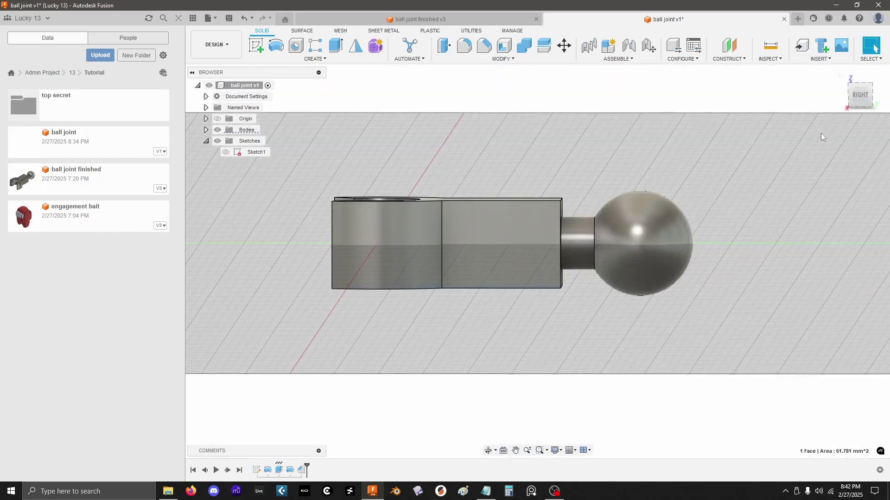
left_click(860, 95)
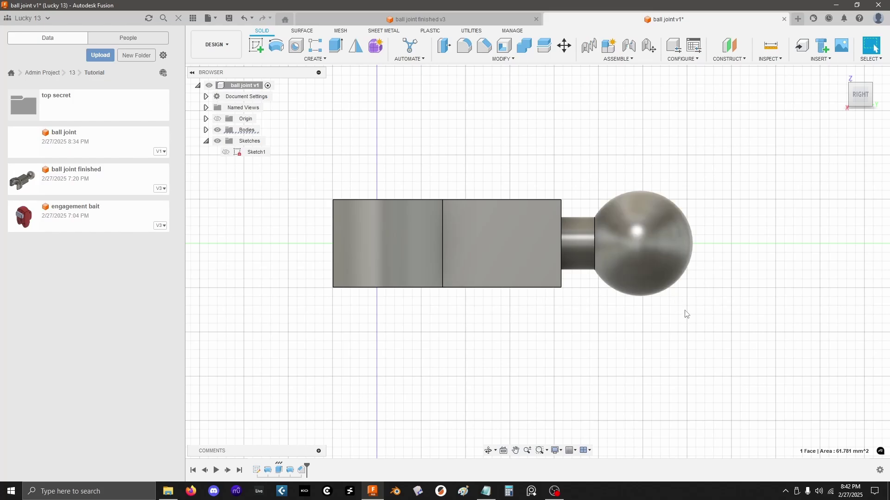
middle_click_drag(685, 312, 684, 284, "shift")
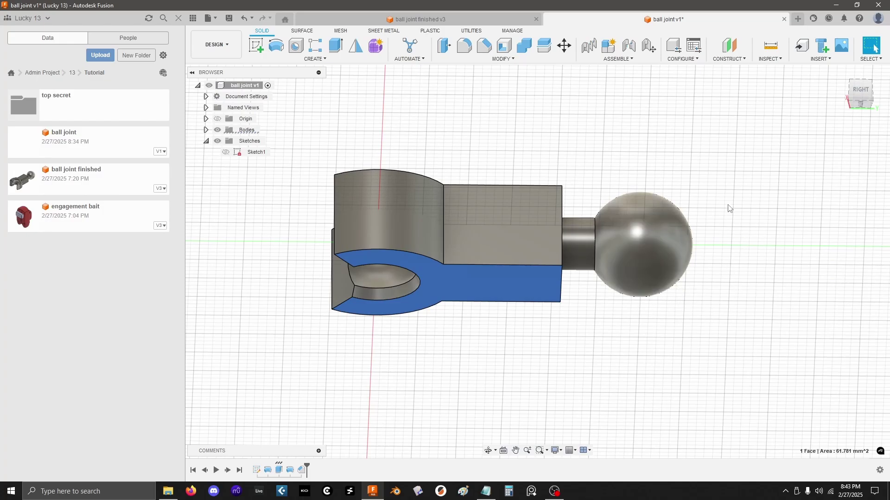
middle_click_drag(736, 195, 734, 213, "shift")
left_click(737, 213)
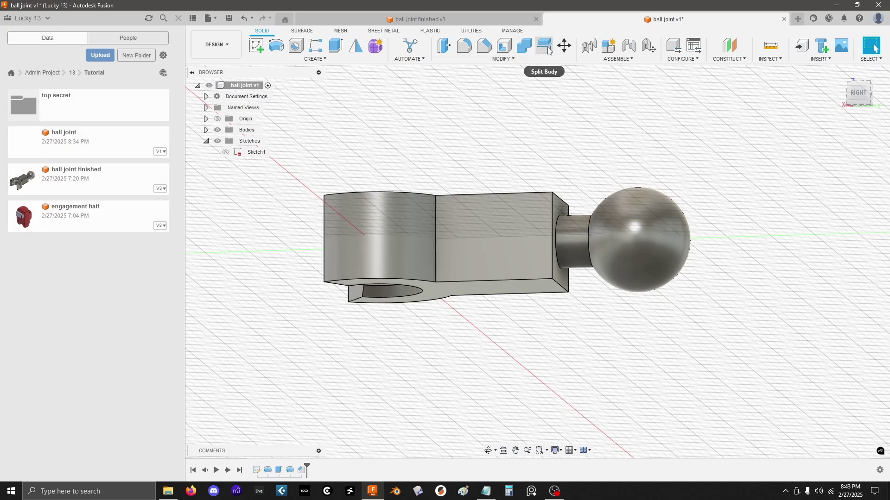
Step: Split the ball joint body with the plane beneath the ball
left_click(516, 61)
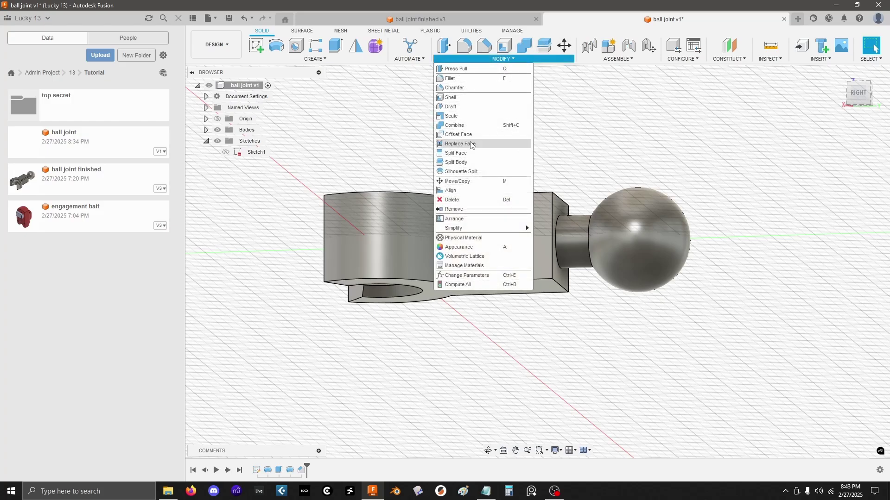
left_click(461, 163)
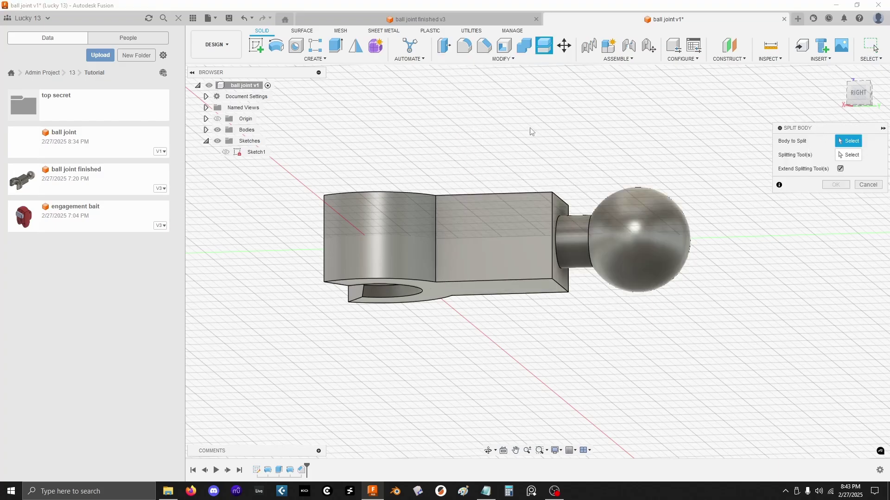
left_click(521, 231)
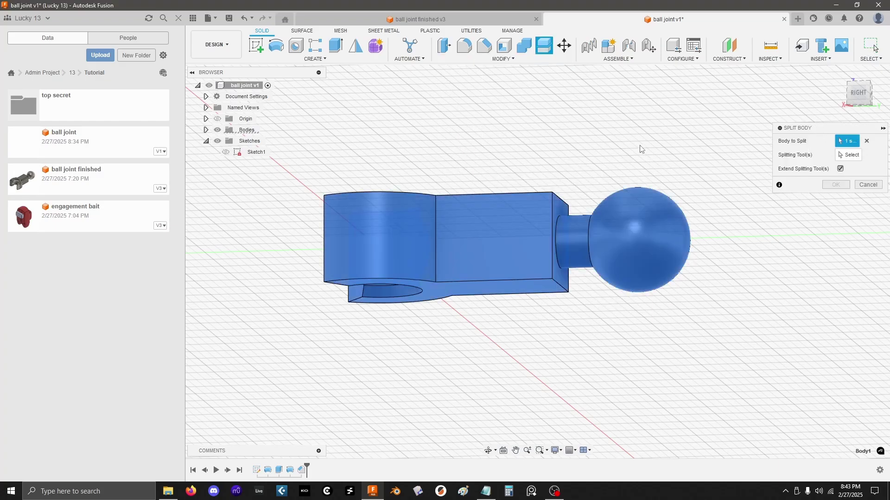
left_click(848, 155)
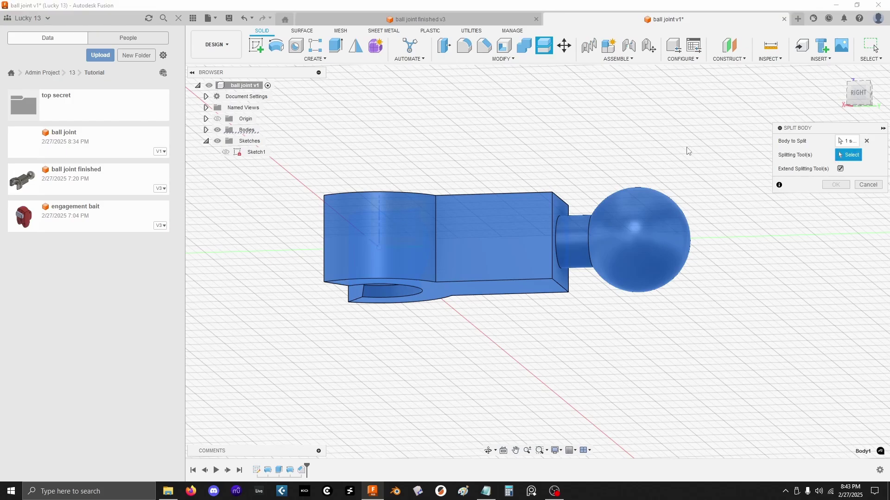
middle_click_drag(687, 147, 606, 198, "shift")
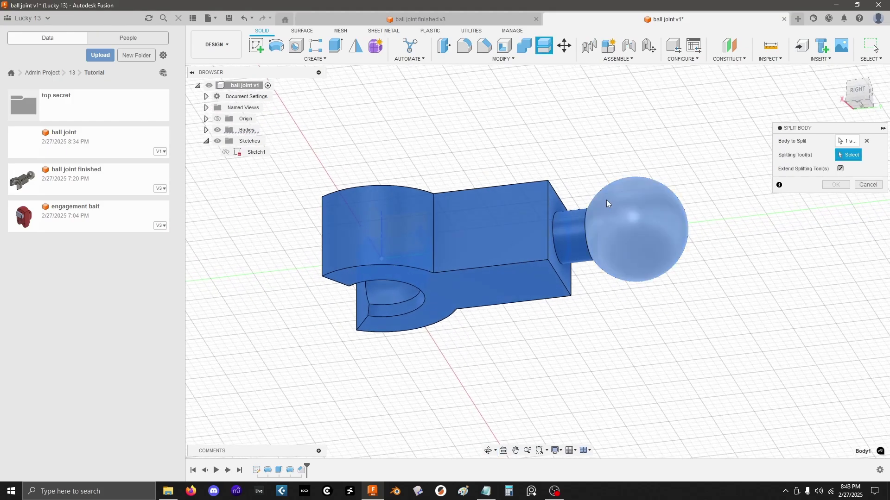
left_click(505, 290)
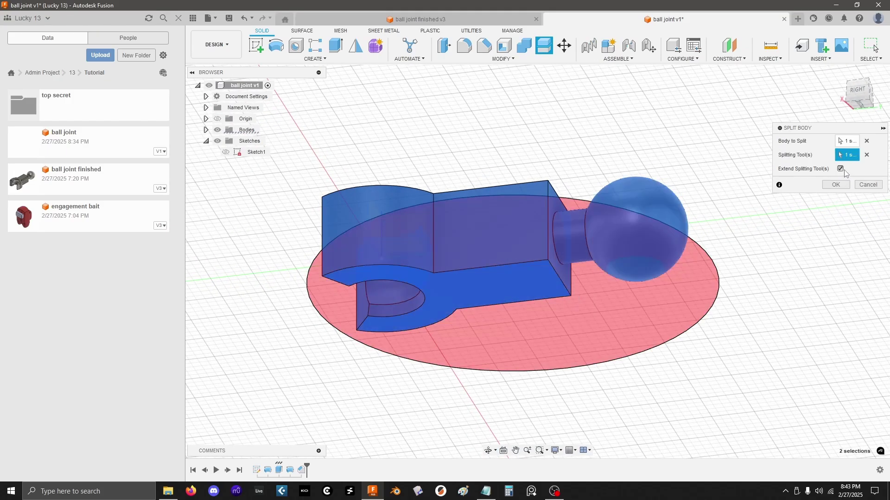
left_click(836, 184)
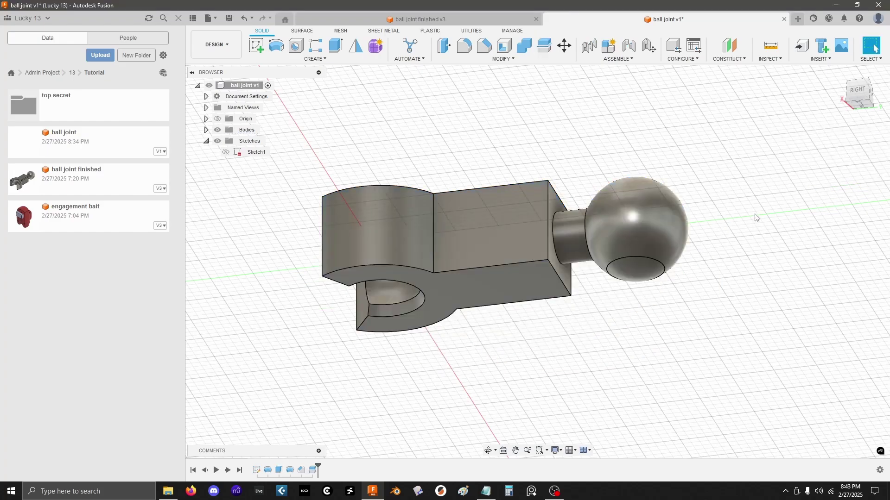
Step: Check Body1 and Body2 in the Bodies list and hide Body1 to show the cap
left_click(206, 130)
left_click(253, 141)
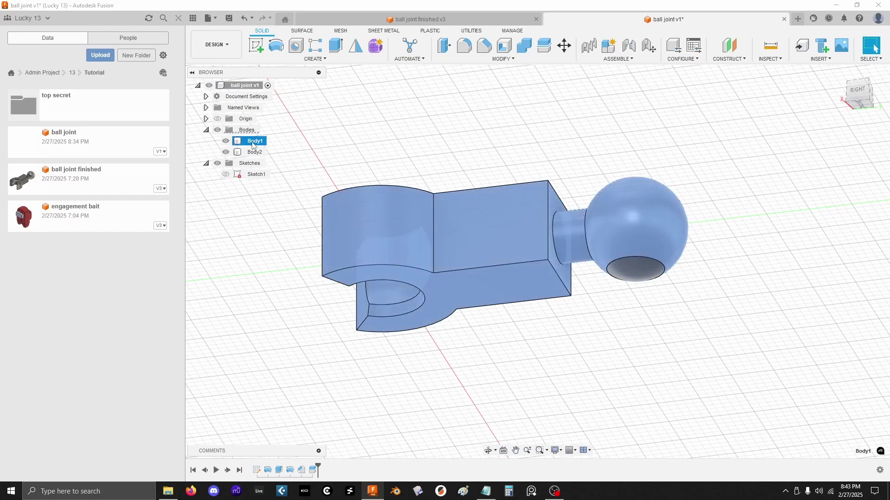
left_click(253, 152)
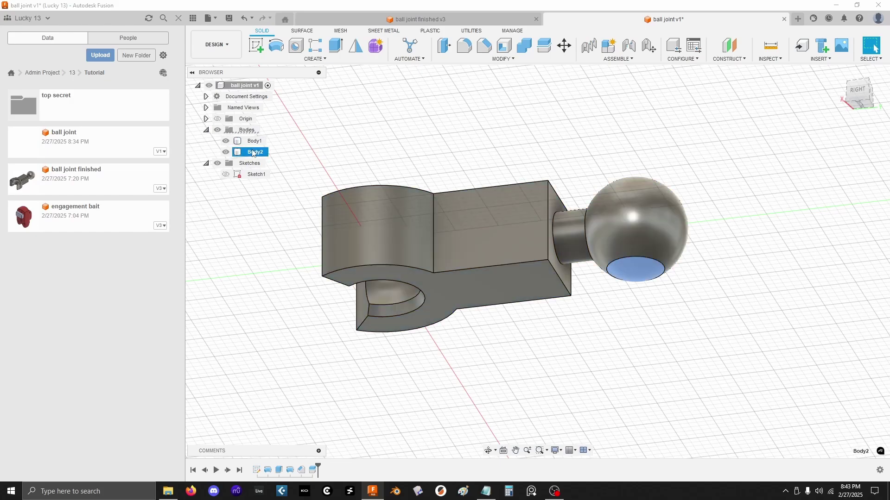
left_click(226, 141)
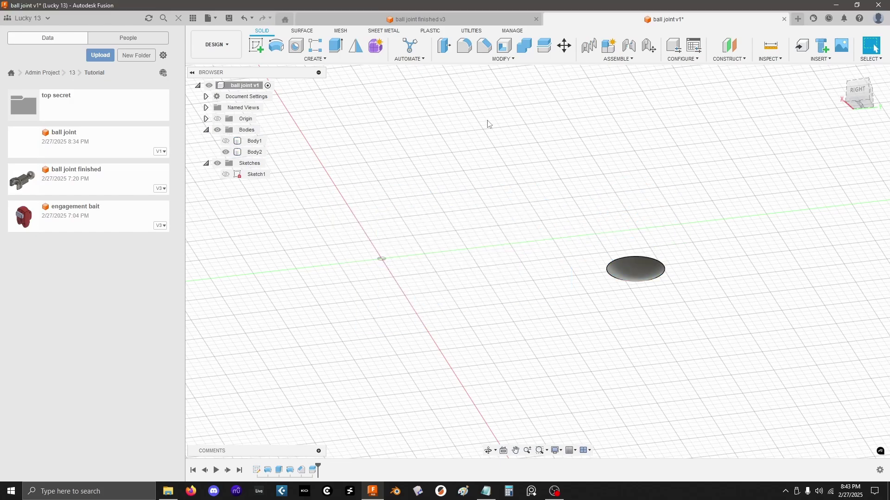
Step: Show Body1 again and try deleting the Body2 cap, cancelling the warning
middle_click_drag(488, 124, 191, 146, "shift")
left_click(226, 141)
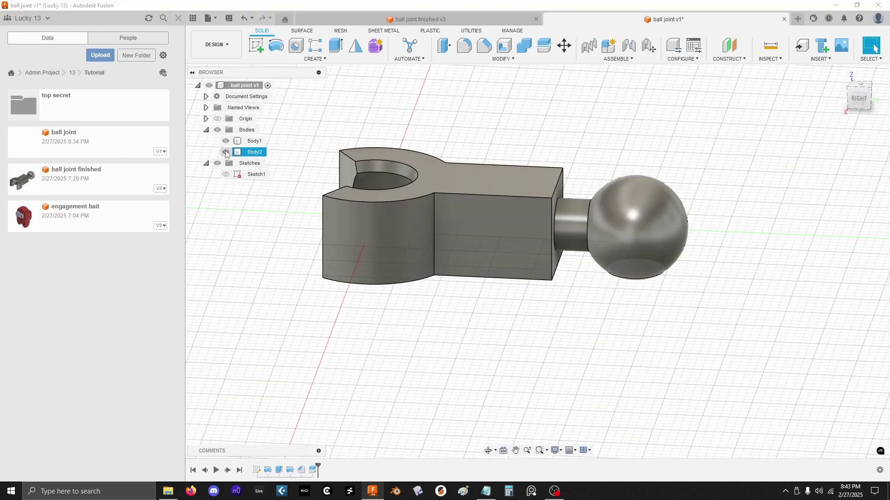
middle_click_drag(603, 297, 612, 293, "shift")
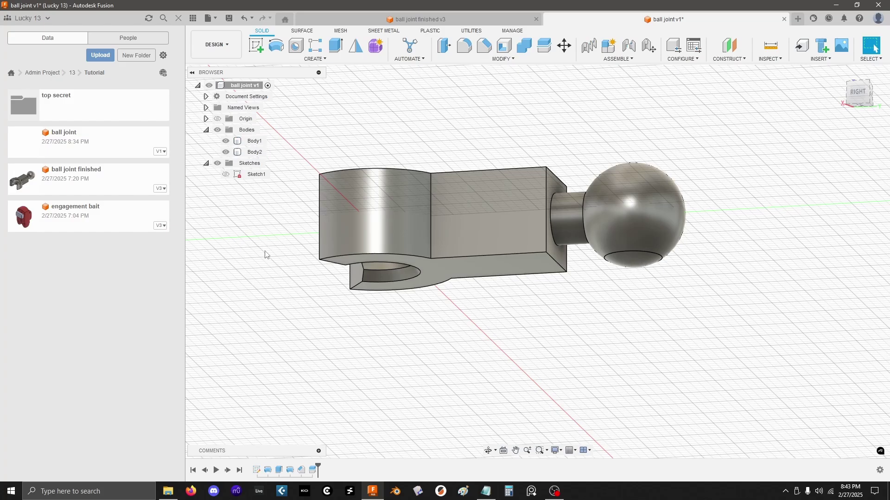
left_click(226, 152)
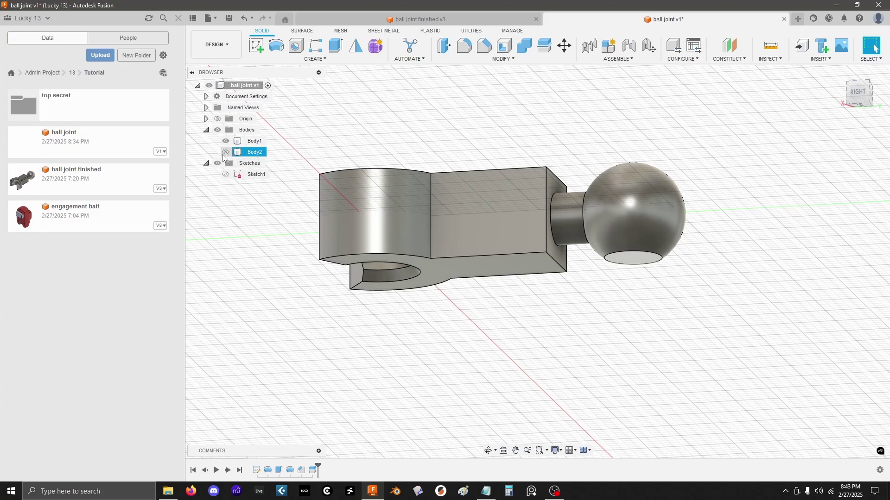
left_click(224, 154)
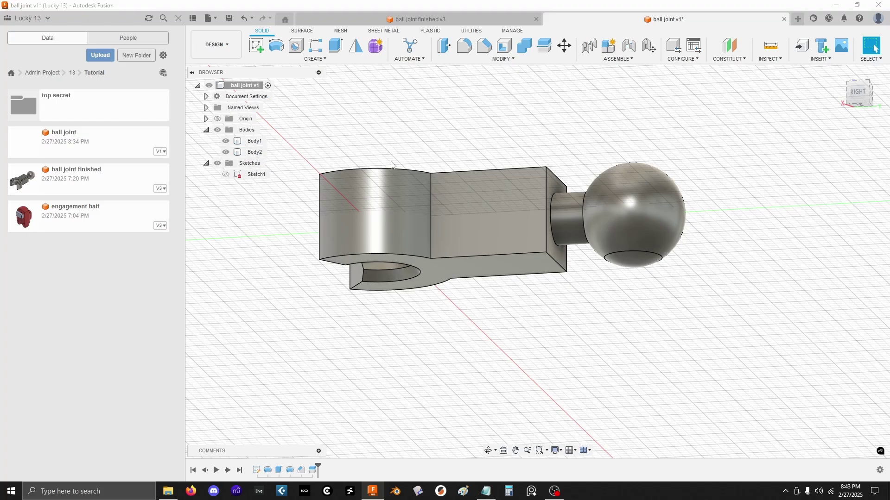
left_click(259, 152)
key("Delete")
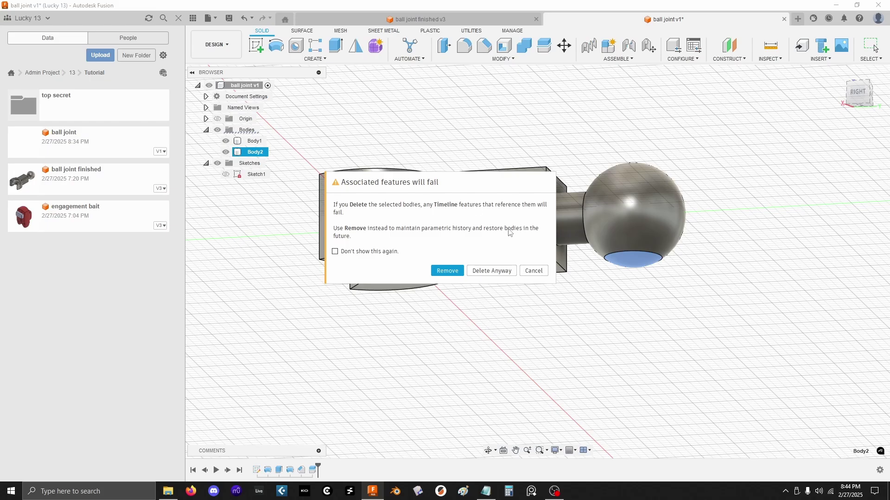
left_click(530, 271)
Step: Remove Body2 from the design through its Browser context menu
left_click(451, 115)
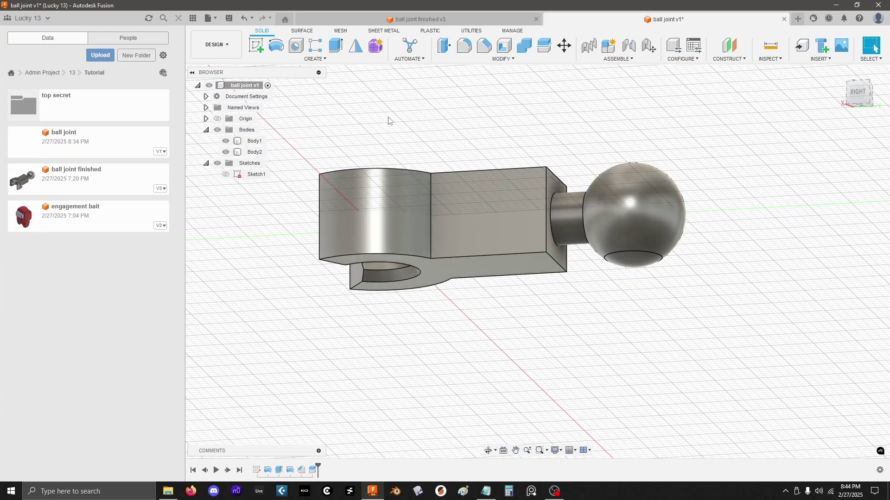
left_click(253, 154)
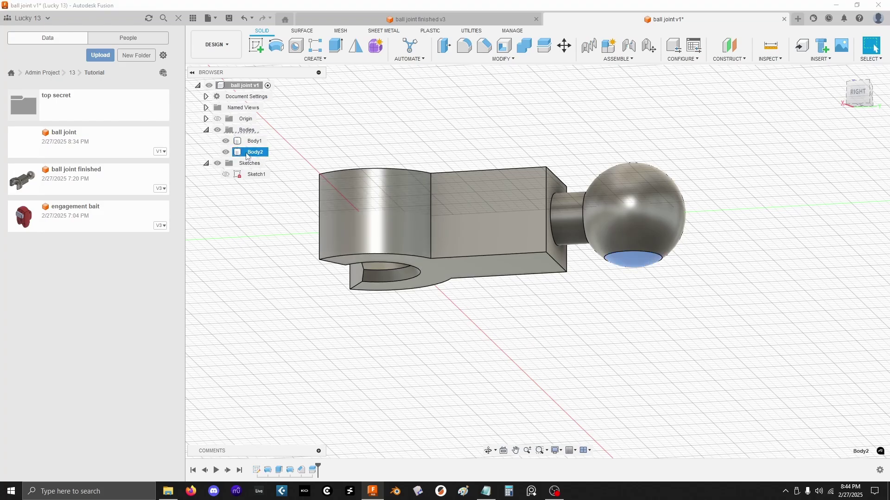
right_click(246, 155)
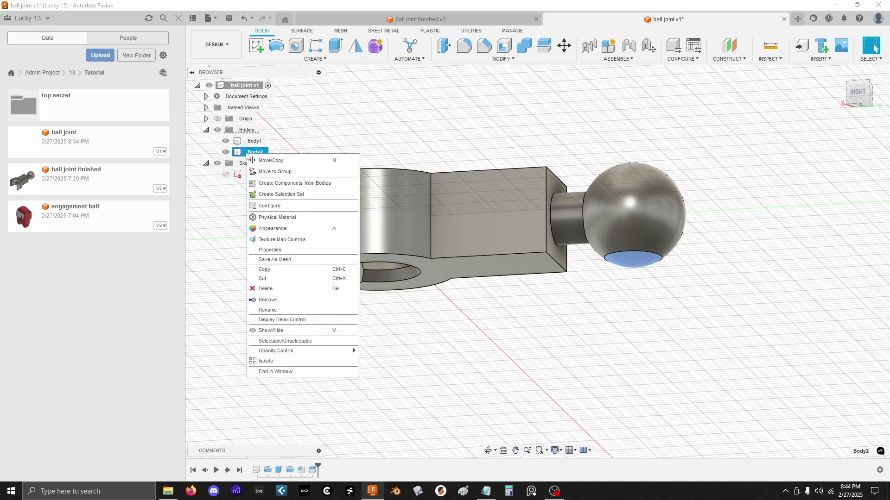
left_click(268, 300)
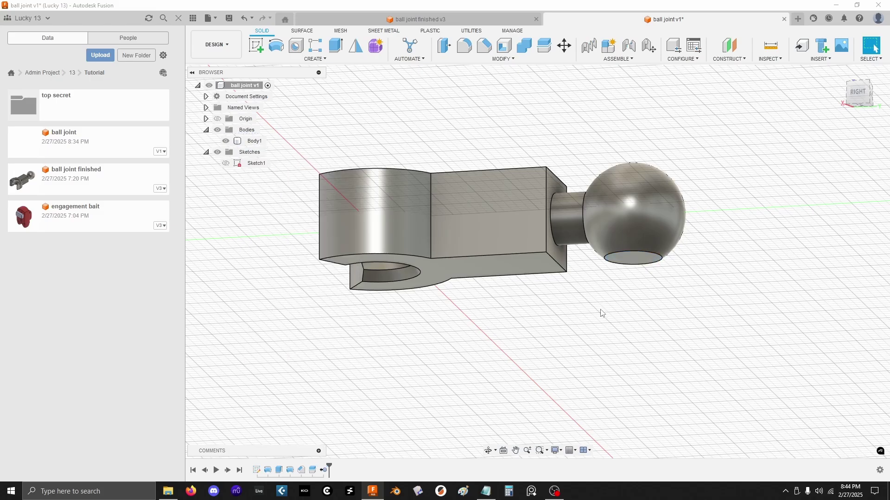
left_click(253, 141)
left_click(582, 283)
middle_click_drag(583, 284, 615, 304, "shift")
left_click(869, 96)
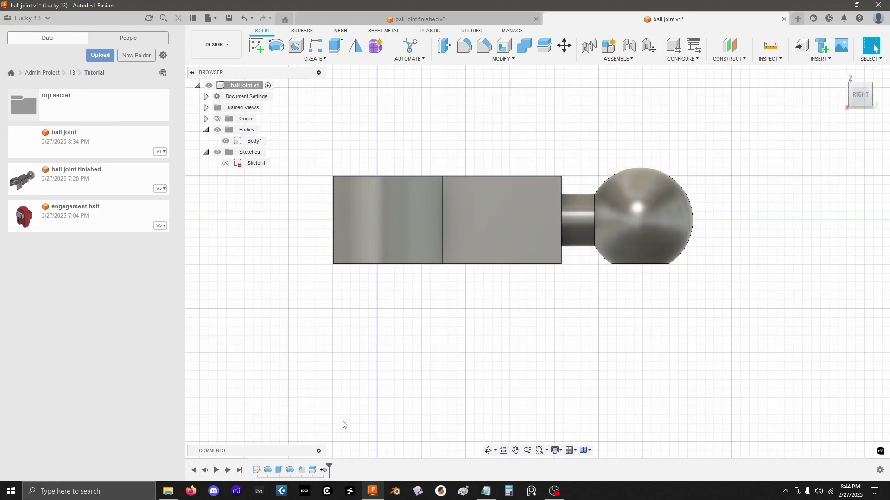
left_click(323, 471)
right_click(323, 471)
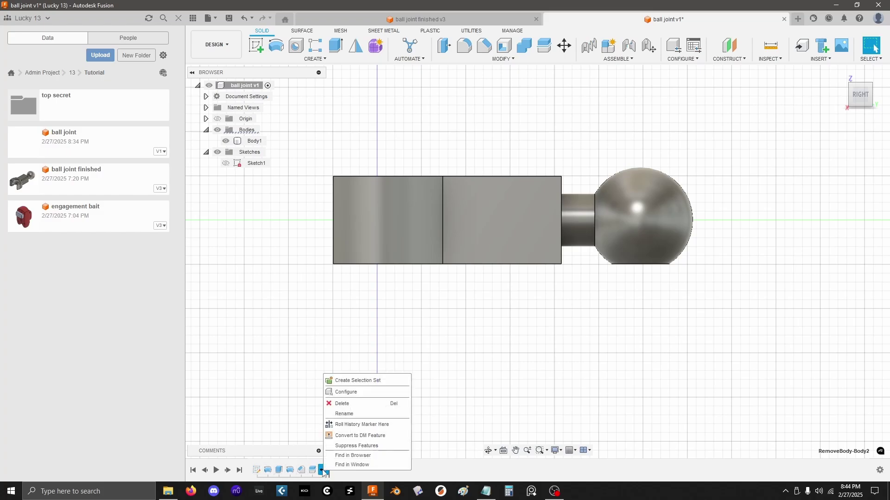
left_click(343, 446)
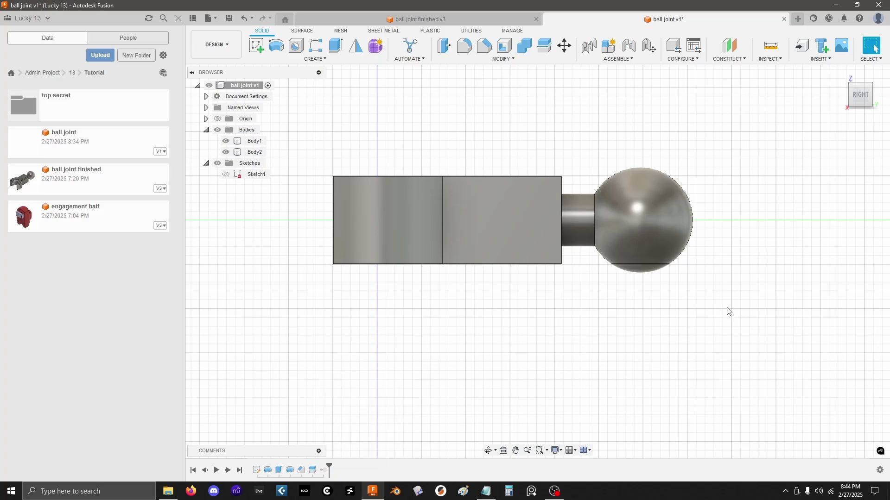
right_click(324, 470)
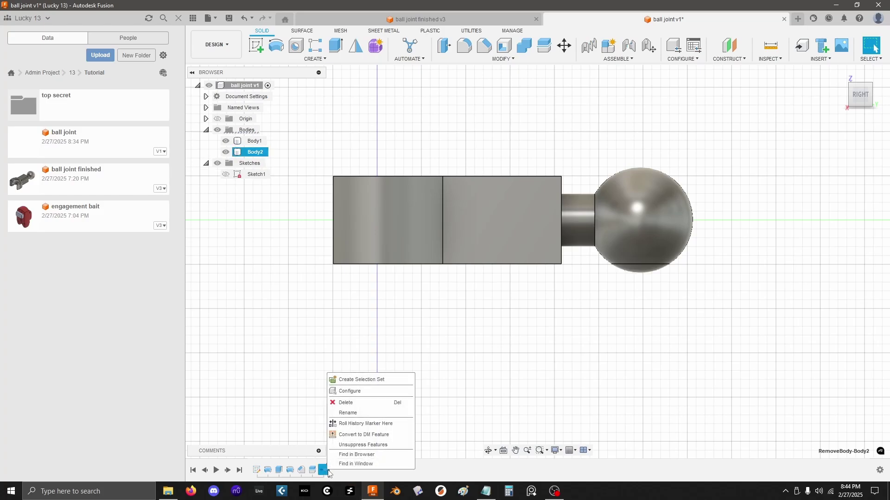
left_click(353, 448)
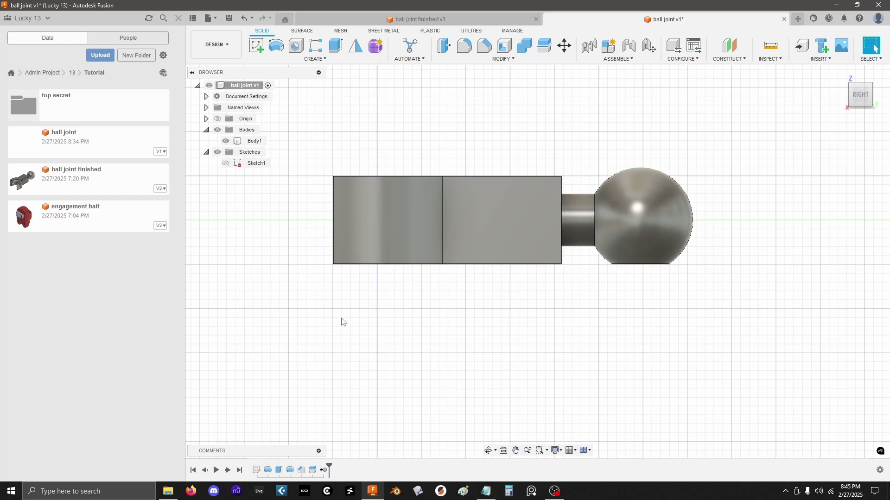
middle_click_drag(312, 252, 321, 324, "shift")
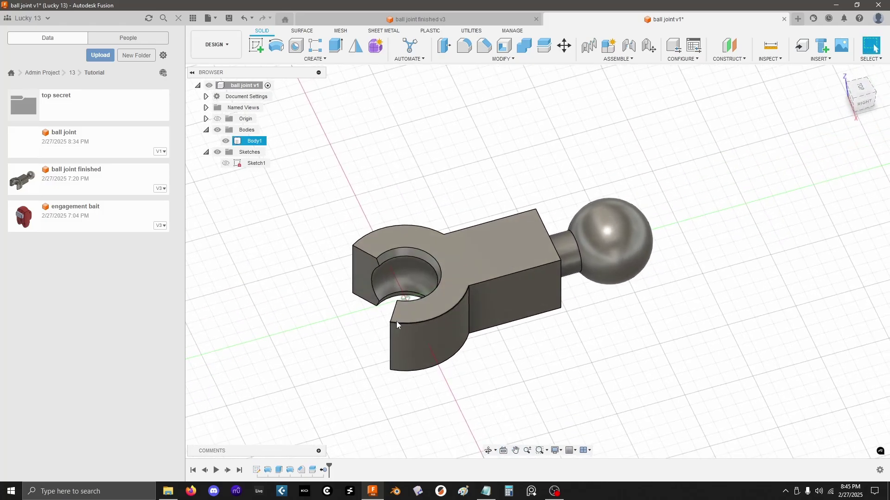
middle_click_drag(554, 372, 556, 347)
scroll(556, 347, "up", 3)
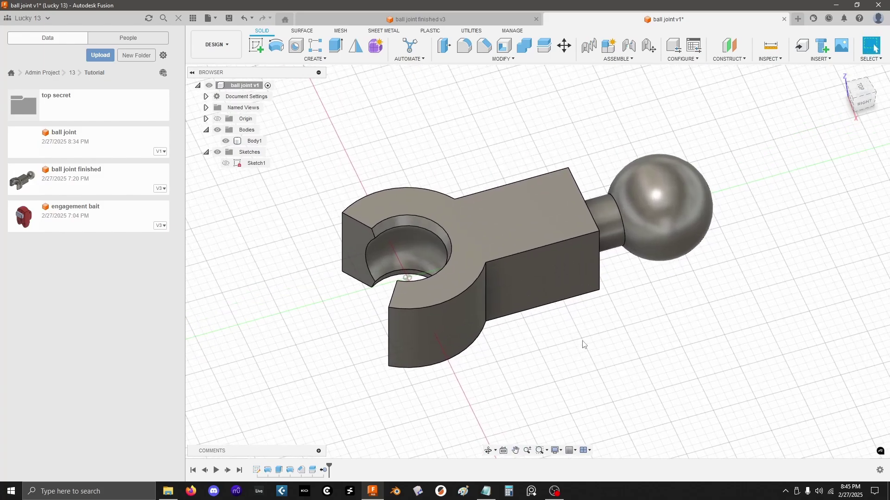
middle_click_drag(586, 334, 644, 325, "shift")
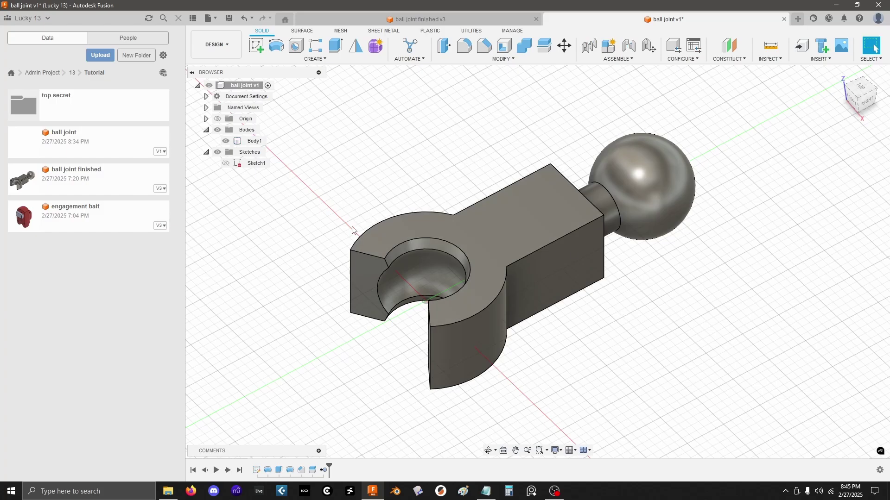
middle_click_drag(341, 308, 320, 250, "shift")
scroll(357, 209, "up", 5)
scroll(415, 237, "up", 3)
middle_click_drag(416, 237, 405, 207, "shift")
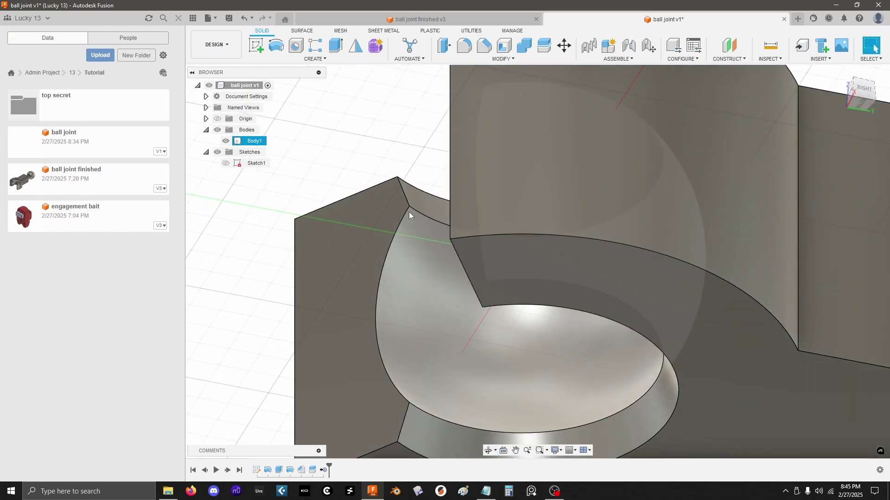
scroll(408, 212, "down", 6)
Step: Fillet the four slot edges at the socket opening with a 1 mm radius
left_click(383, 195)
middle_click_drag(383, 161, 541, 383, "shift")
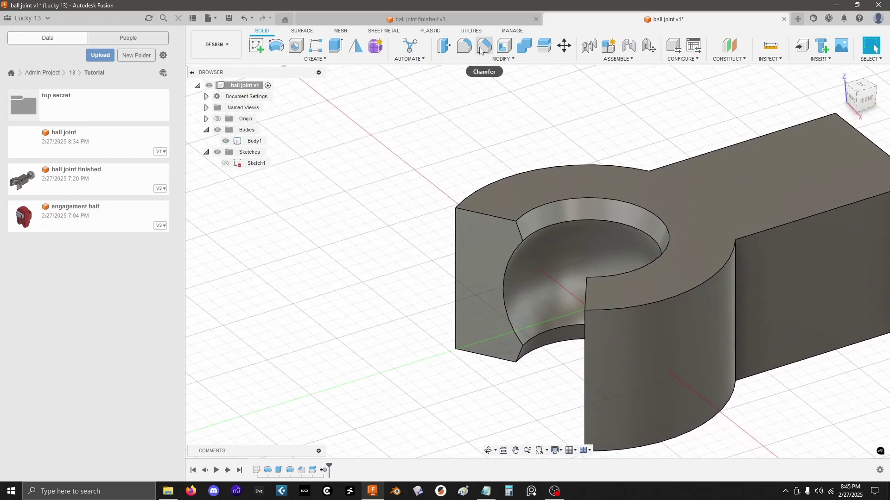
left_click(465, 46)
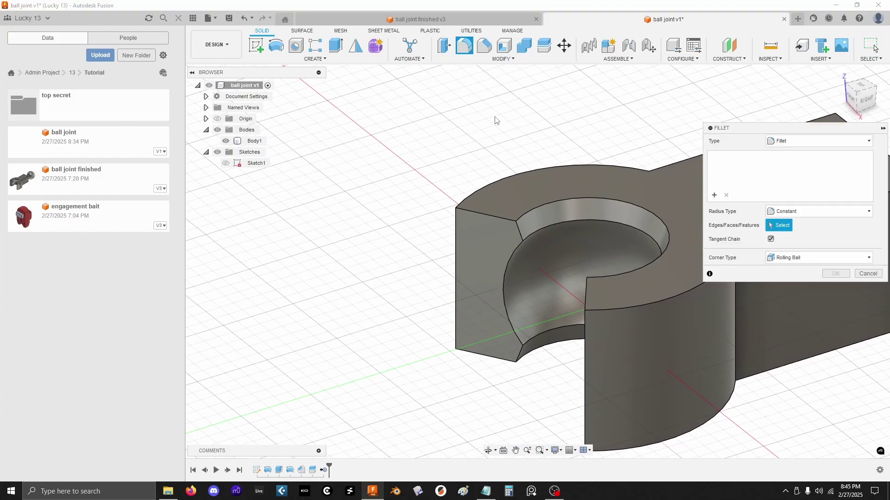
left_click(518, 230)
left_click(508, 352)
middle_click_drag(507, 352, 581, 172, "shift")
left_click(614, 161)
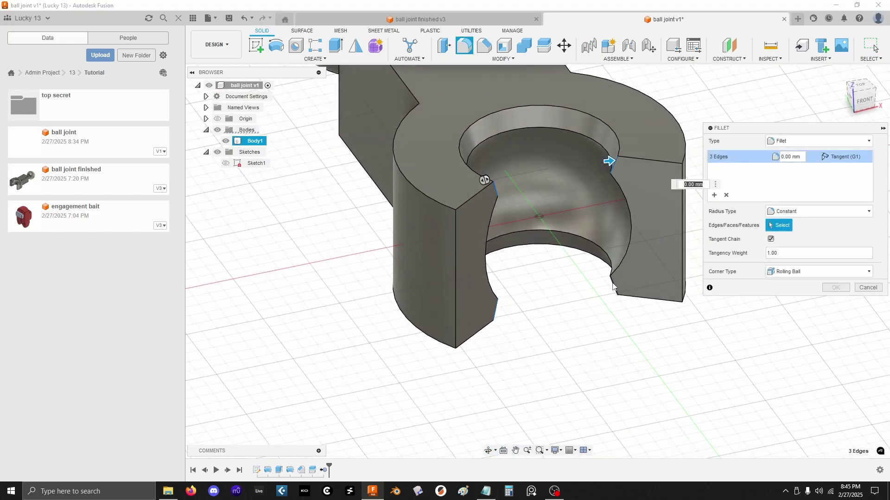
left_click(611, 280)
middle_click_drag(602, 282, 565, 340, "shift")
type("1")
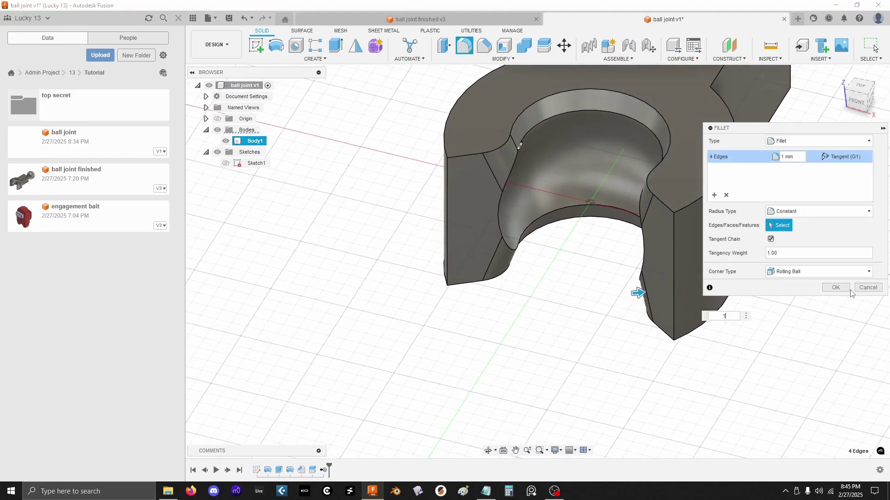
left_click(850, 290)
mouse_move(715, 365)
middle_mouse_down("shift")
mouse_move(627, 322)
mouse_move(604, 294)
mouse_move(537, 306)
mouse_move(550, 266)
mouse_move(522, 229)
mouse_move(546, 233)
mouse_move(506, 170)
mouse_move(507, 228)
middle_mouse_up("shift")
middle_click_drag(786, 242, 602, 370, "shift")
scroll(763, 308, "down", 3)
scroll(602, 366, "up", 4)
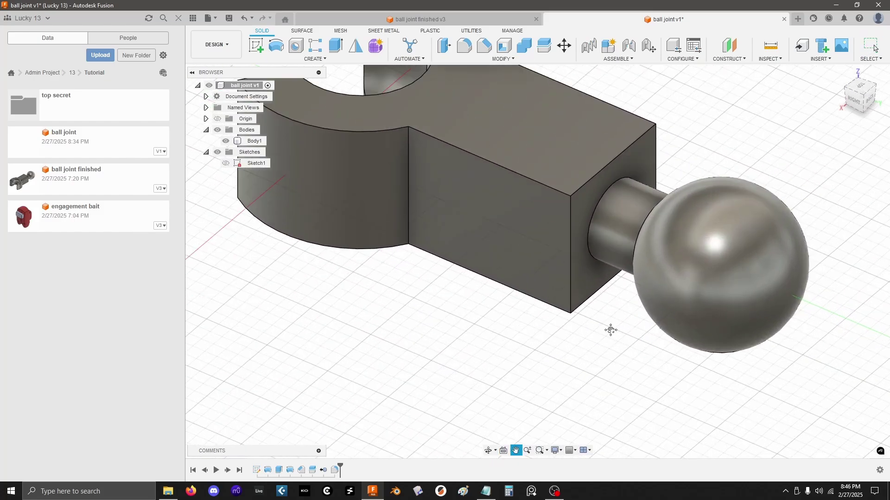
middle_click_drag(606, 335, 578, 394)
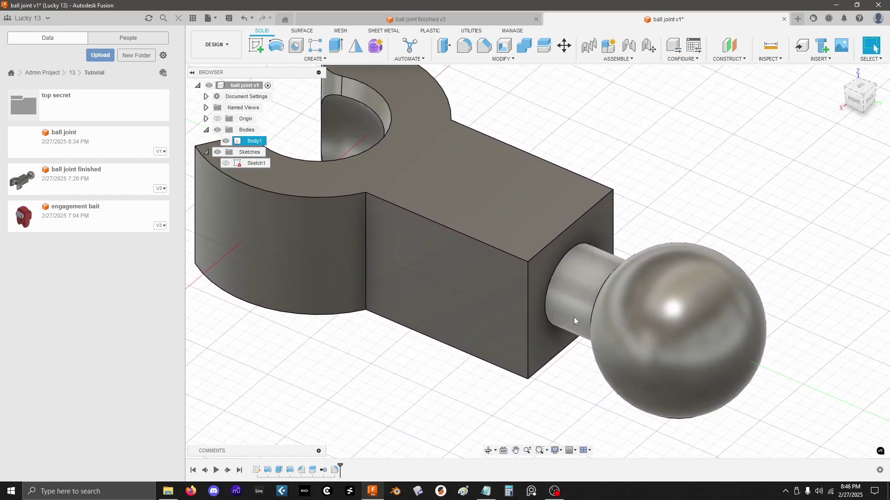
scroll(609, 402, "down", 2)
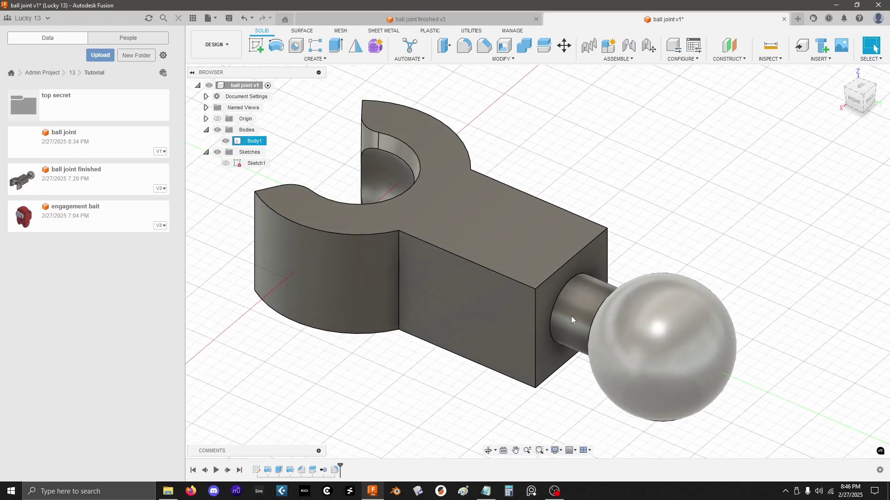
middle_click_drag(587, 402, 589, 364, "shift")
left_click(591, 297)
left_click(604, 373)
left_click(857, 95)
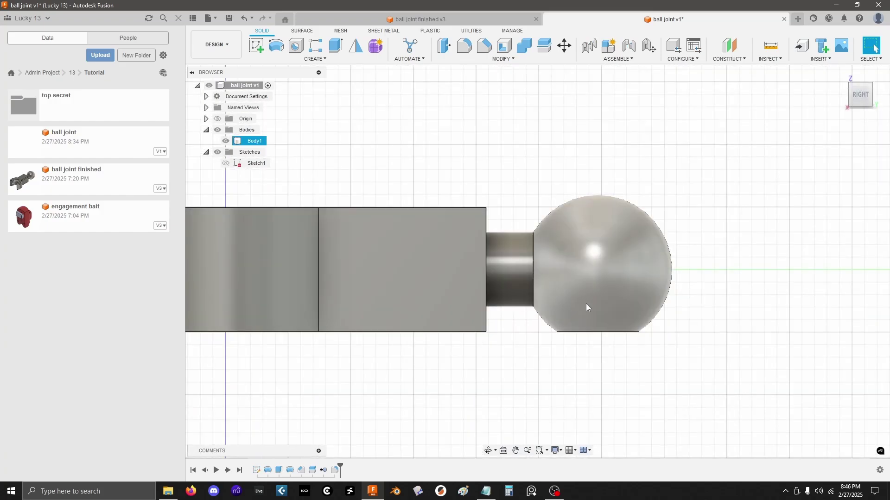
middle_click_drag(547, 368, 511, 332, "shift")
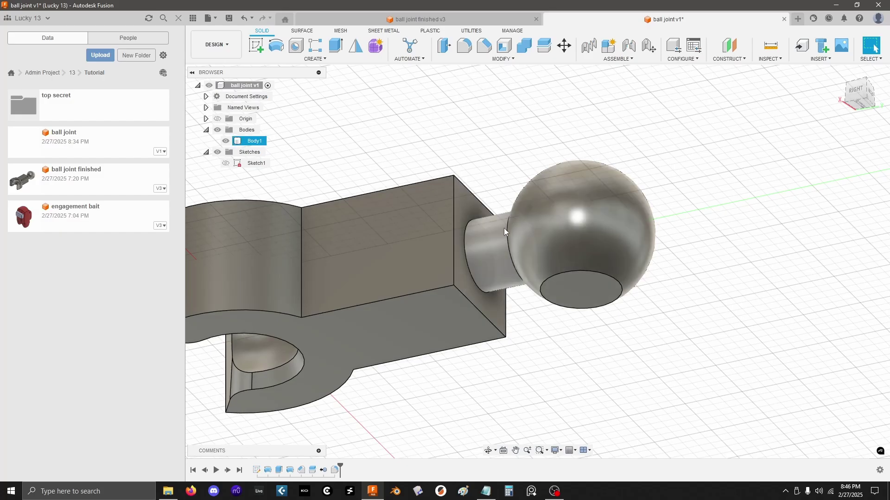
middle_click_drag(602, 356, 580, 366, "shift")
scroll(563, 373, "down", 2)
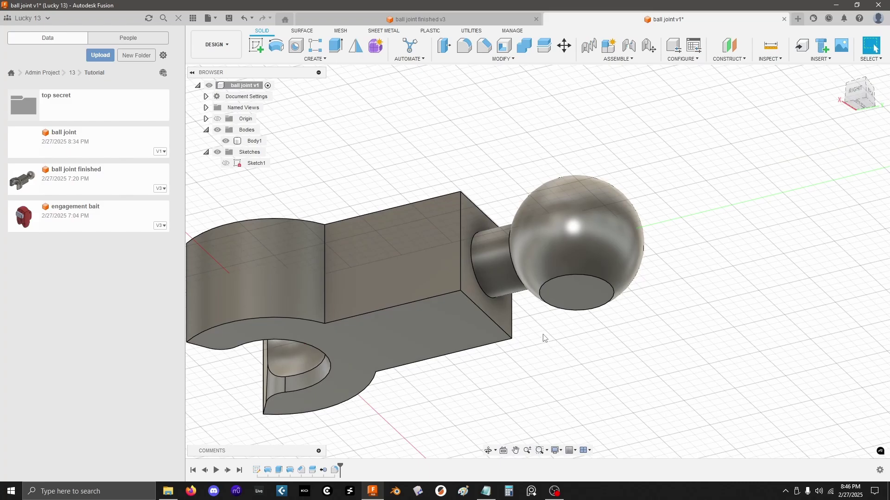
scroll(545, 339, "up", 3)
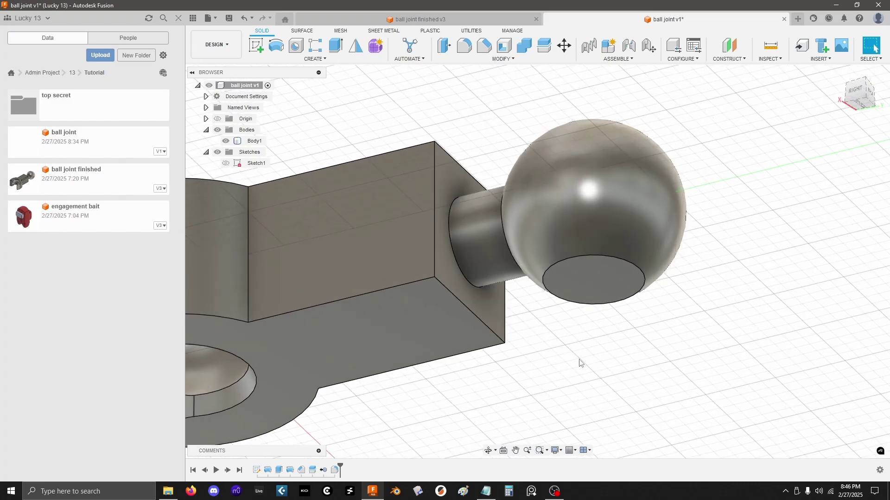
scroll(580, 362, "down", 5)
middle_click_drag(695, 323, 691, 354, "shift")
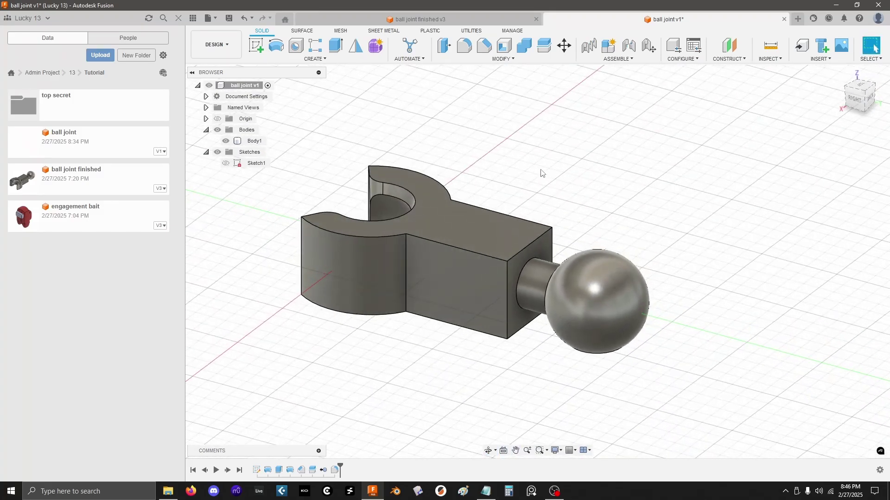
Step: Start Sketch2 on the origin plane, zoomed toward the neck, and bring up Create > Project / Include
left_click(256, 45)
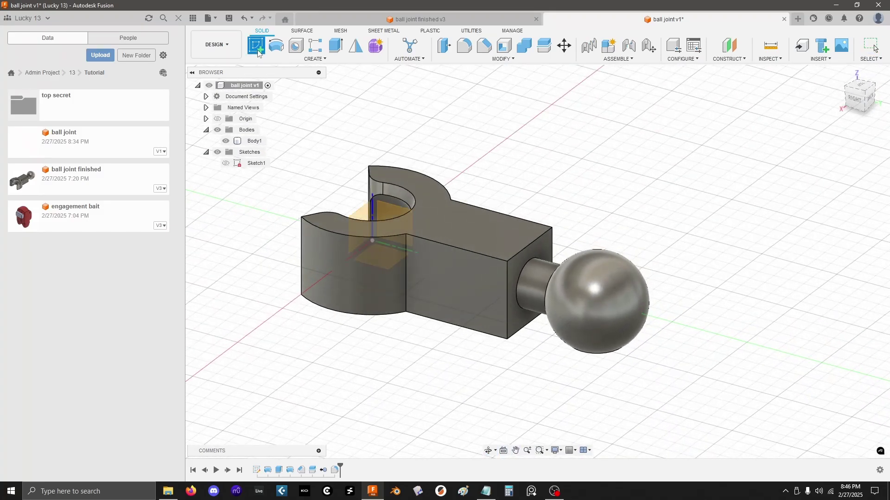
left_click(388, 213)
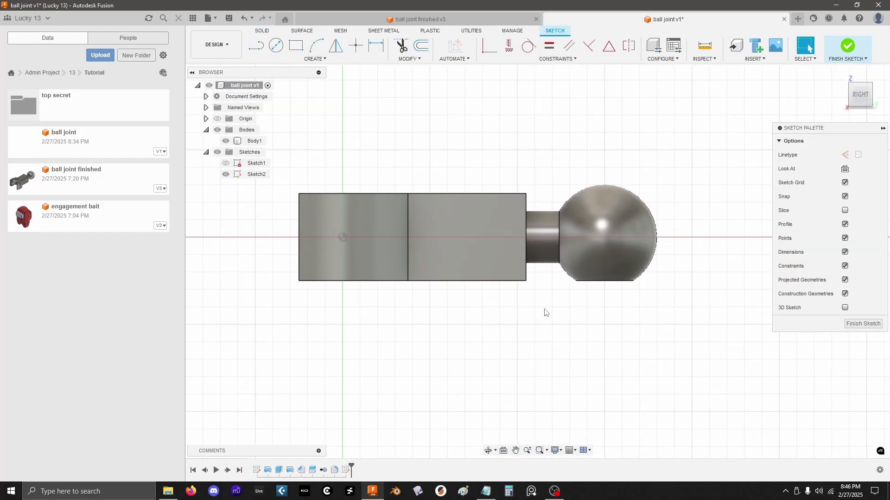
scroll(558, 300, "up", 3)
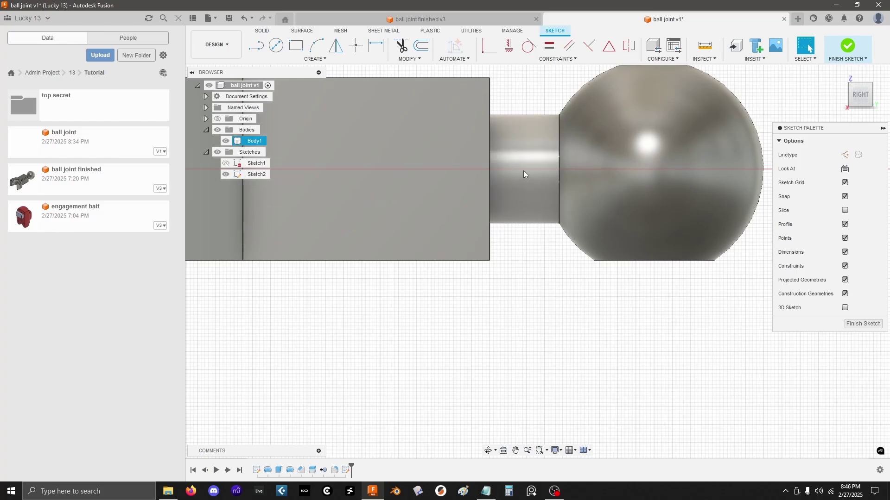
middle_click_drag(529, 277, 544, 327)
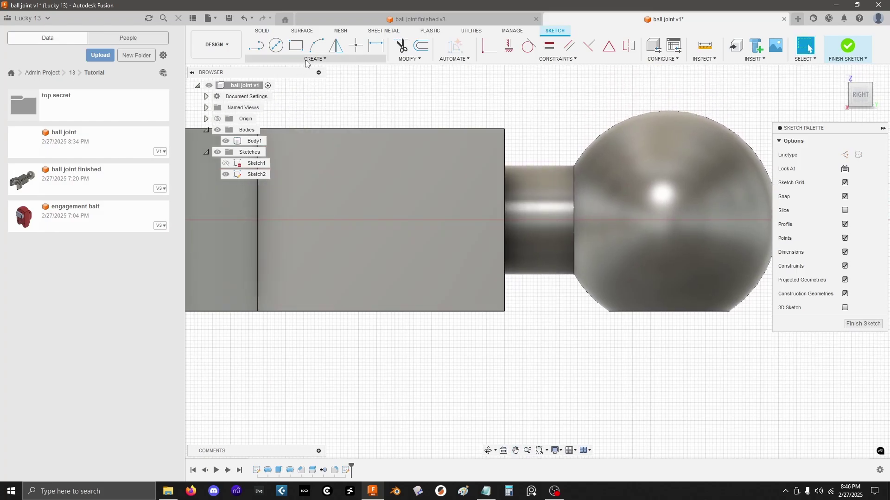
left_click(306, 60)
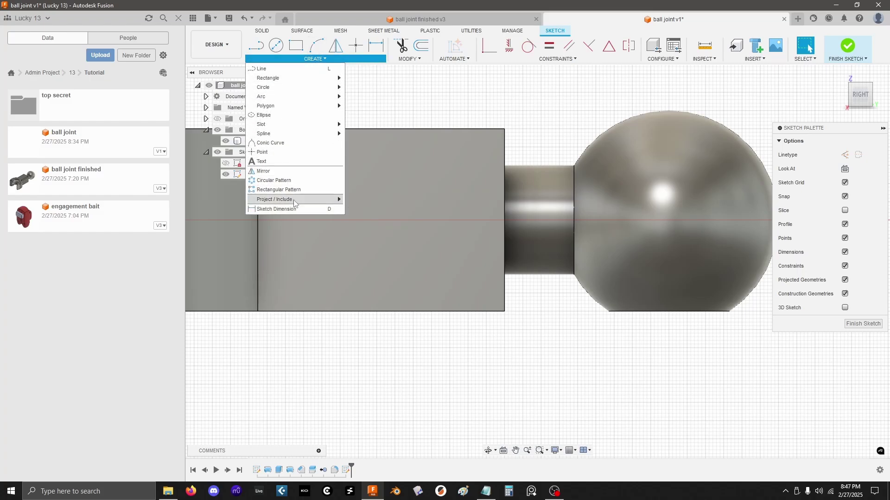
mouse_move(294, 204)
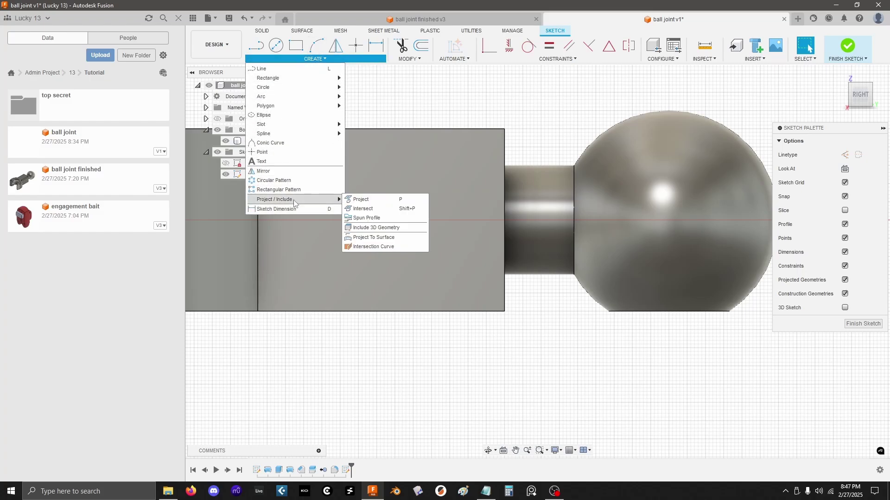
Step: Project the neck cylinder into Sketch2 and switch to the right-side view
left_click(403, 206)
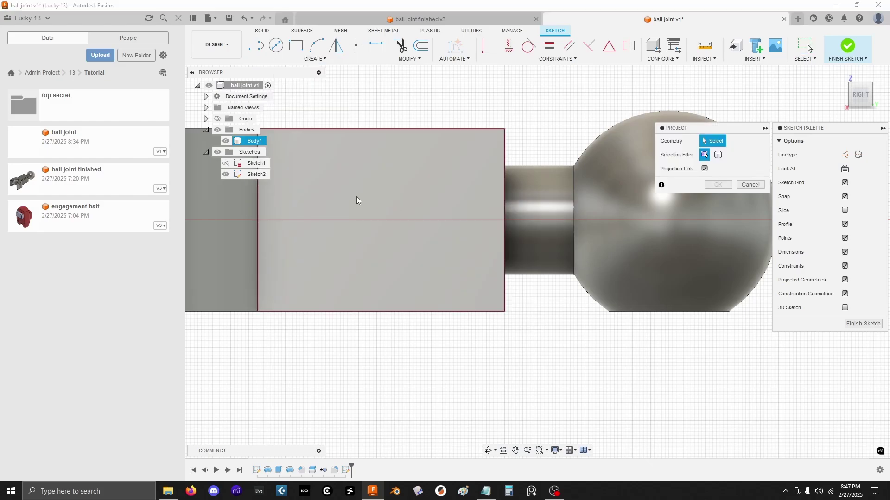
left_click(538, 223)
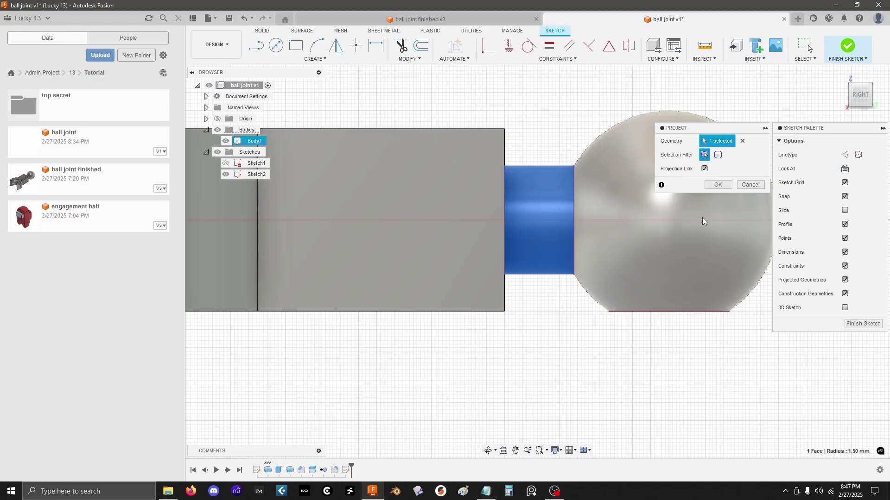
left_click(717, 184)
middle_click_drag(717, 189, 550, 327, "shift")
scroll(550, 325, "up", 2)
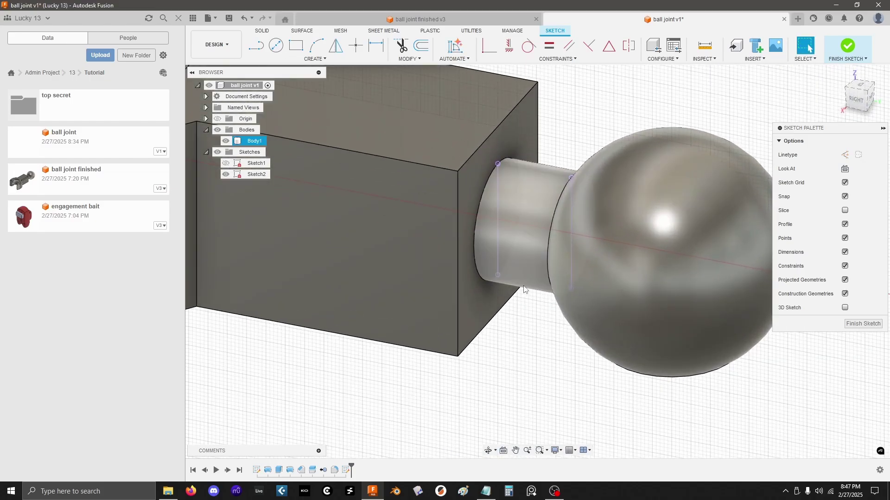
scroll(528, 229, "down", 4)
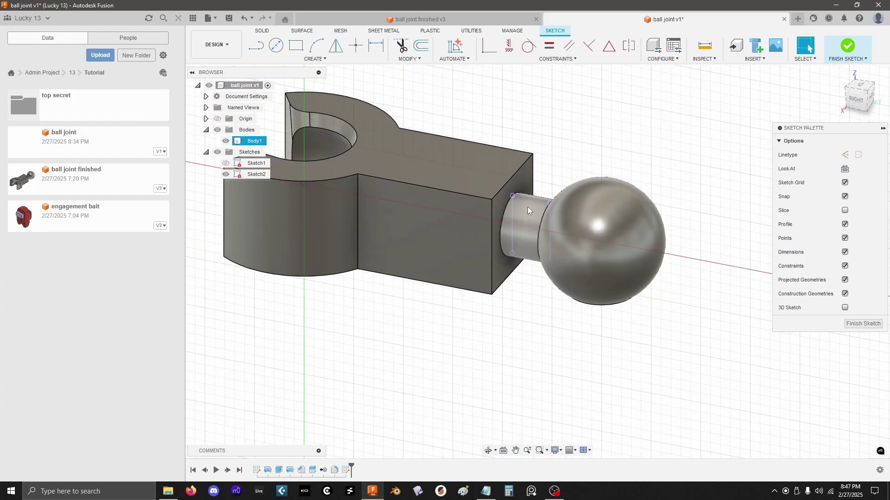
scroll(528, 231, "down", 1)
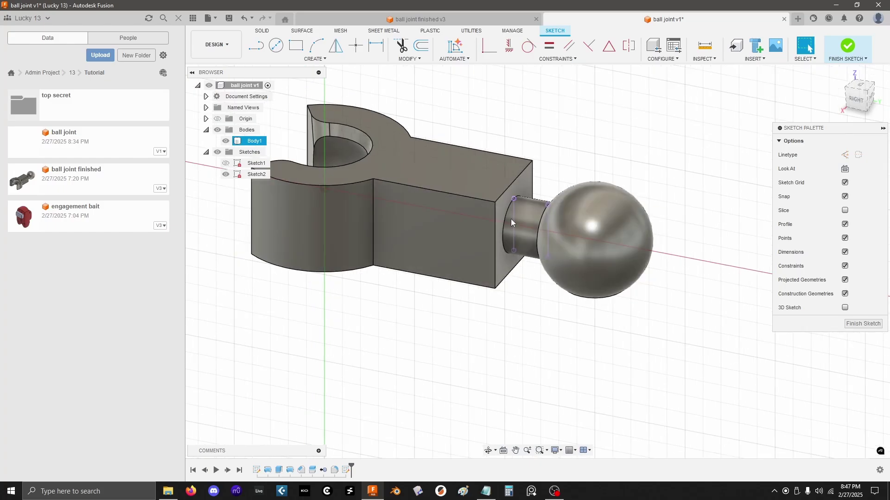
scroll(533, 217, "up", 2)
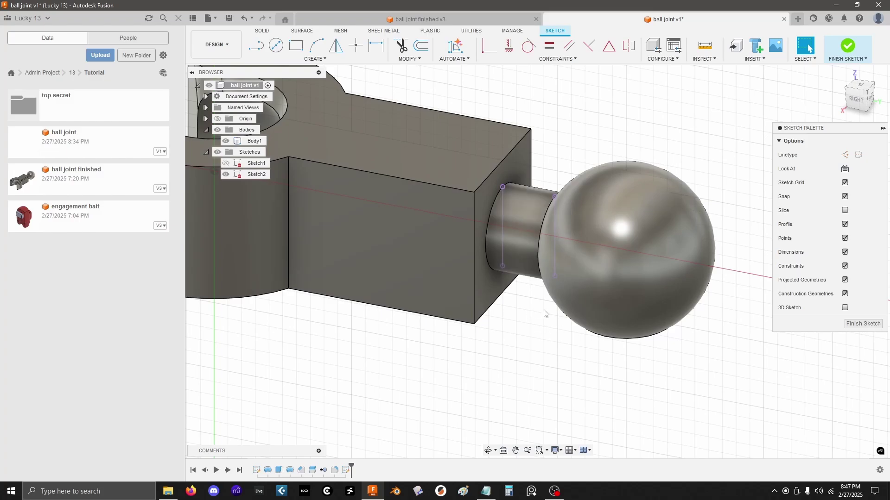
left_click(856, 97)
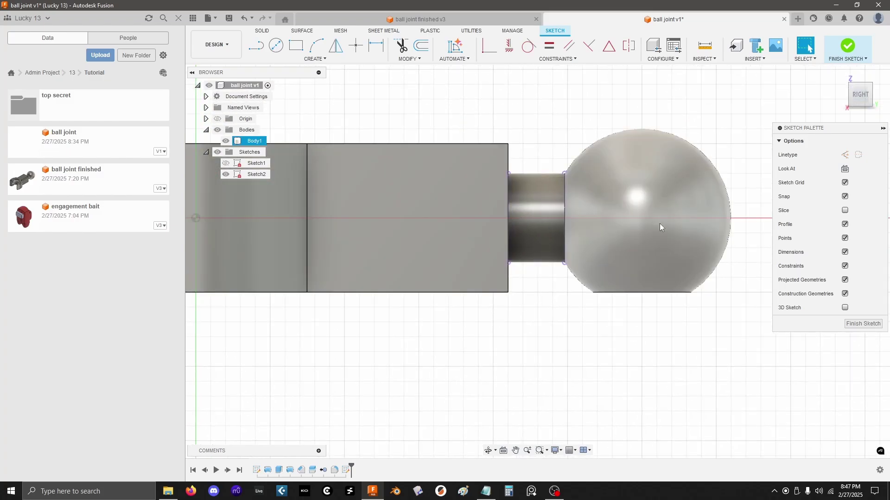
scroll(547, 290, "up", 1)
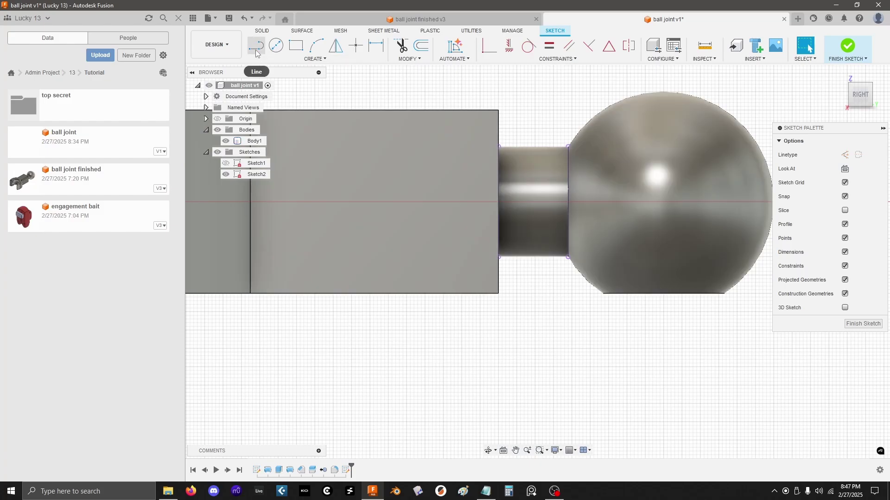
Step: Draw two horizontal lines across the neck near its bottom edge
left_click(259, 48)
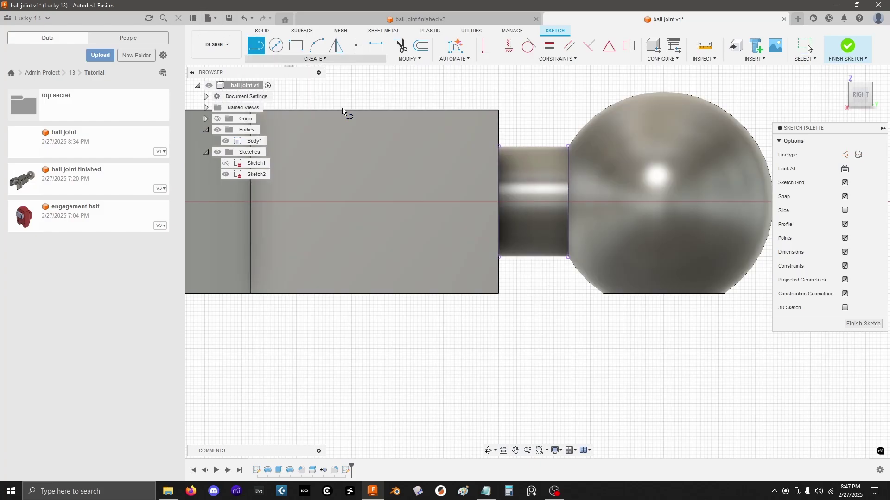
scroll(521, 267, "up", 2)
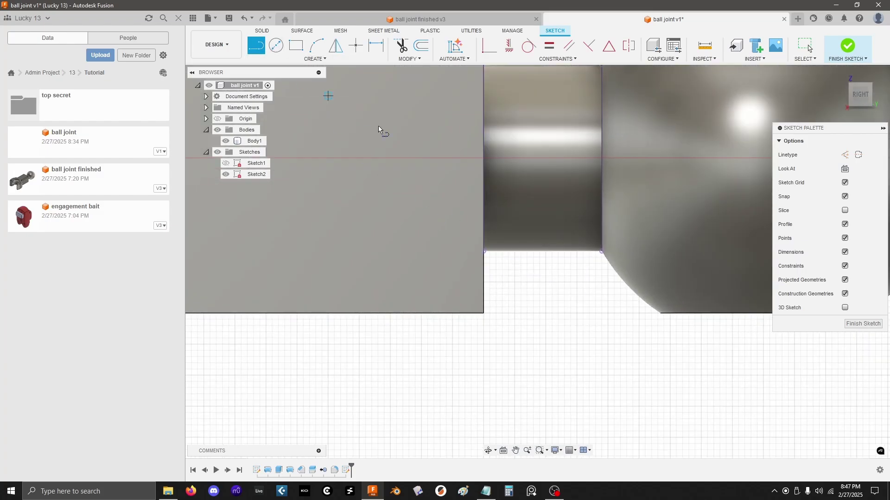
middle_click_drag(487, 218, 478, 254)
left_click(474, 288)
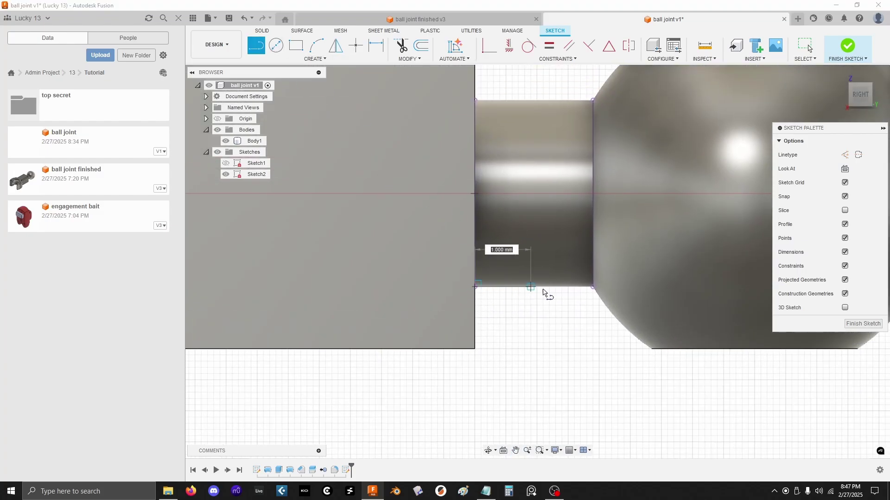
left_click(594, 287)
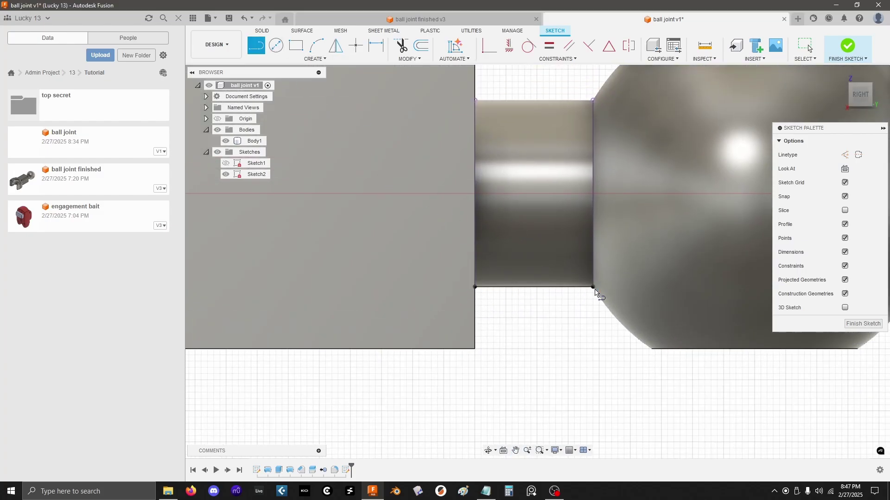
left_click(475, 269)
left_click(593, 269)
Step: Dimension the spacing between the lines to 0.2 mm and finish the sketch
left_click(376, 45)
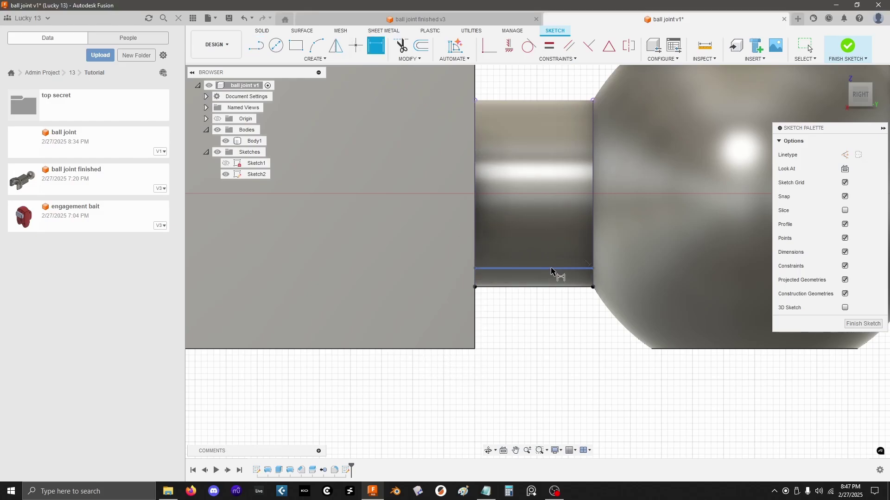
left_click(554, 271)
left_click(554, 287)
left_click(544, 330)
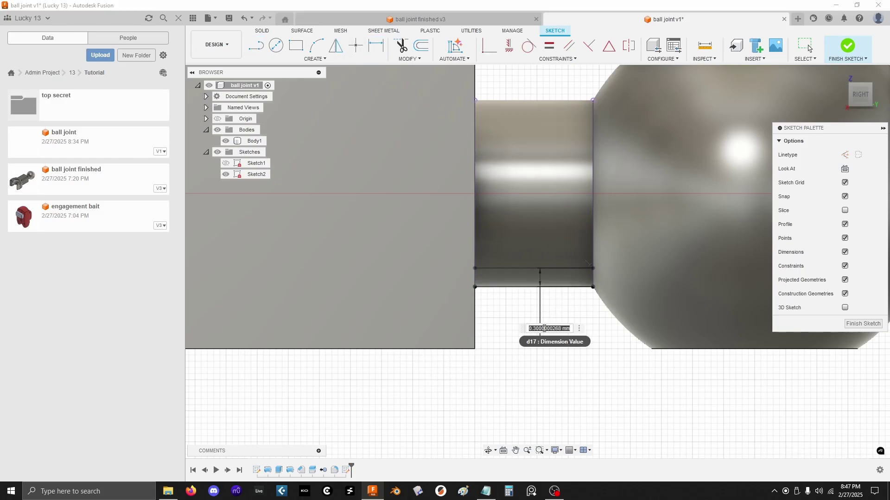
type("0.2")
key("Return")
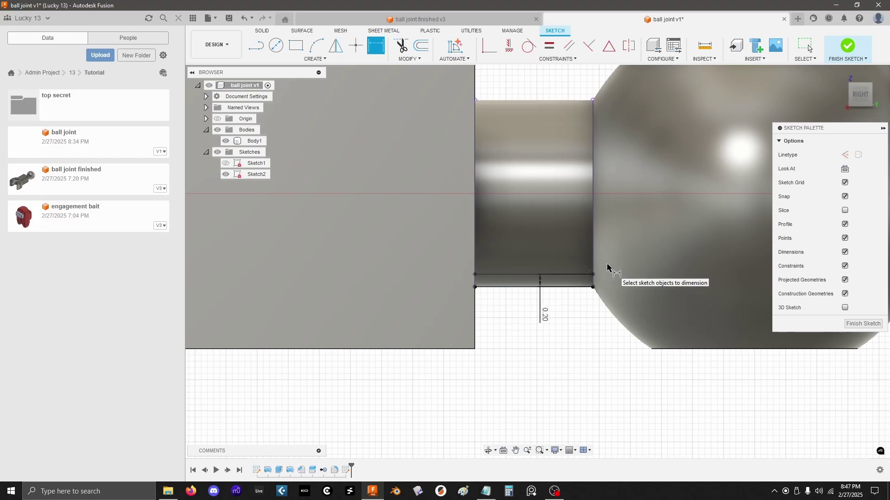
scroll(614, 272, "down", 2)
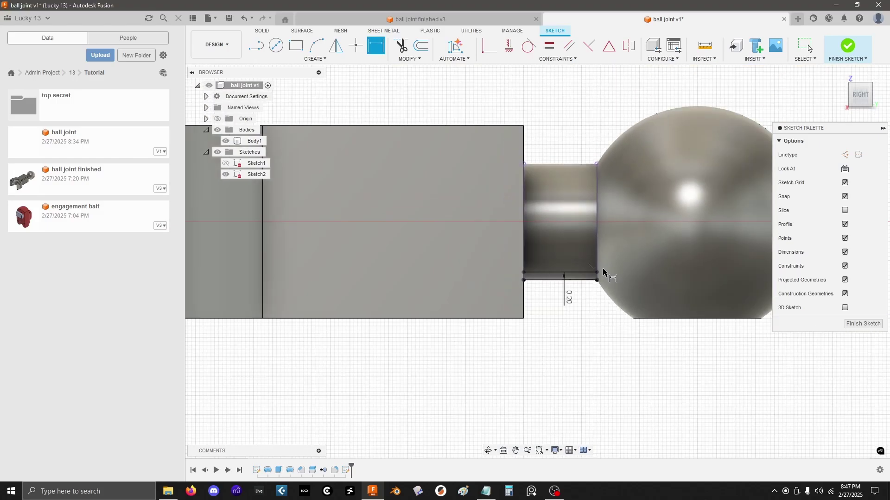
left_click(863, 324)
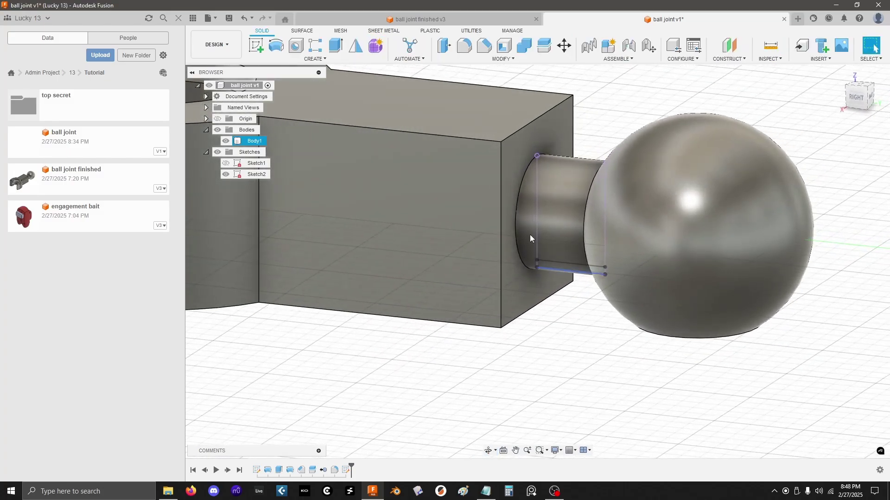
Step: Extrude-cut Sketch2's thin strip symmetrically through all, leaving a flat under the neck and ball
left_click(335, 46)
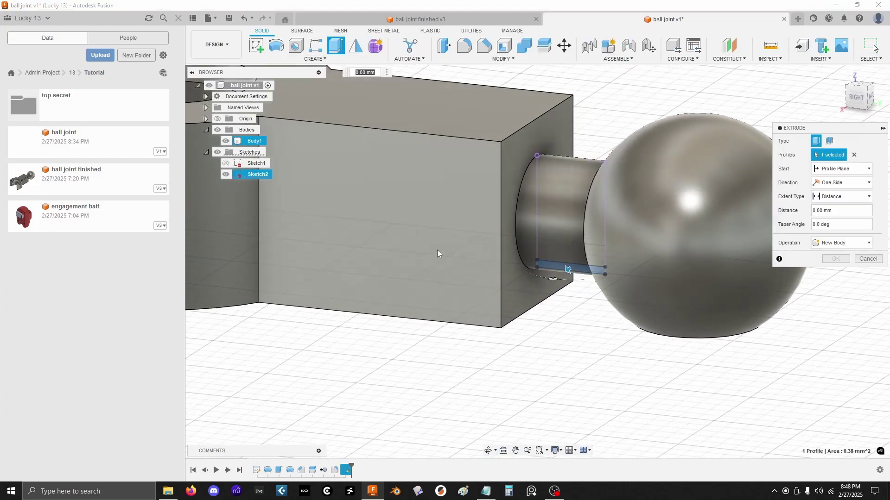
scroll(586, 311, "up", 3)
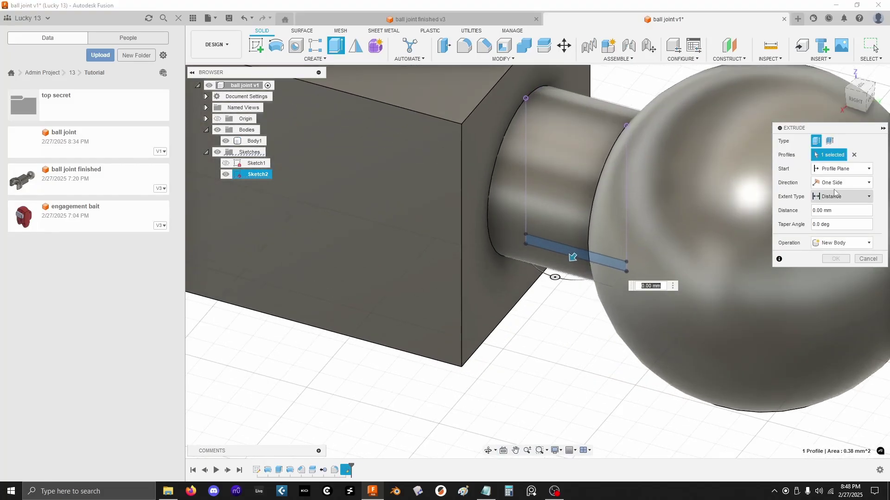
left_click(837, 185)
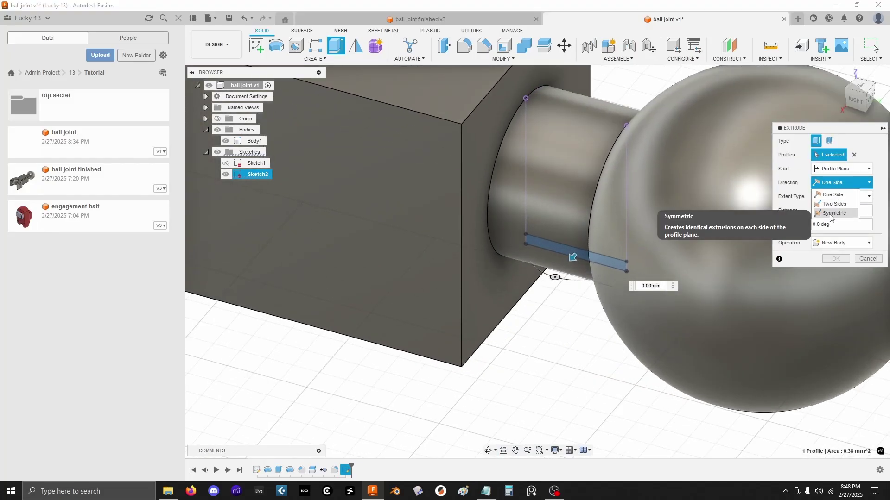
left_click(830, 214)
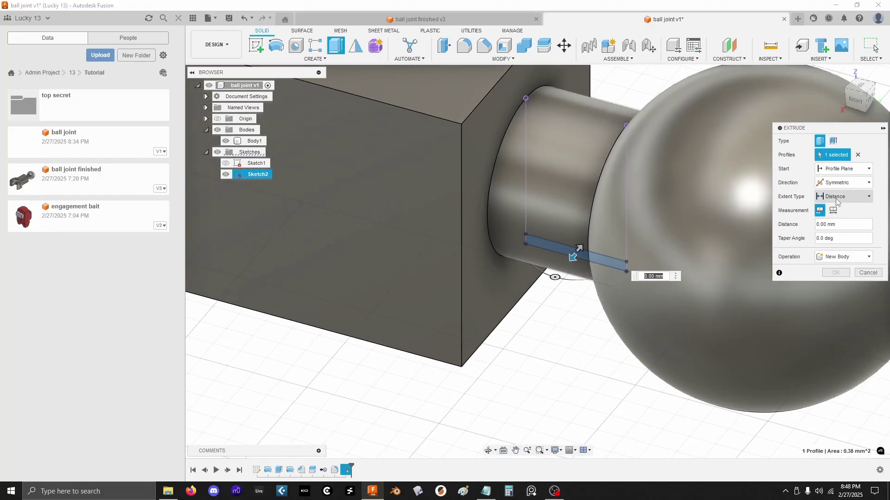
left_click(837, 200)
left_click(835, 220)
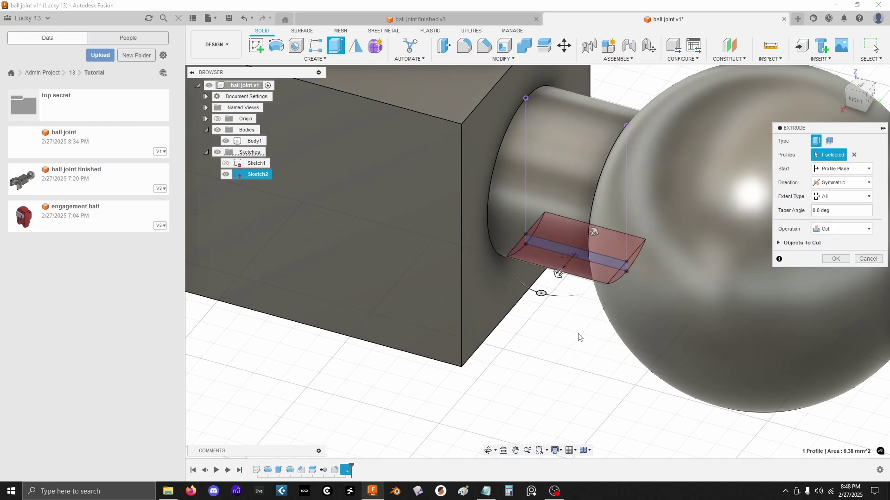
left_click(835, 259)
middle_click_drag(832, 259, 573, 285, "shift")
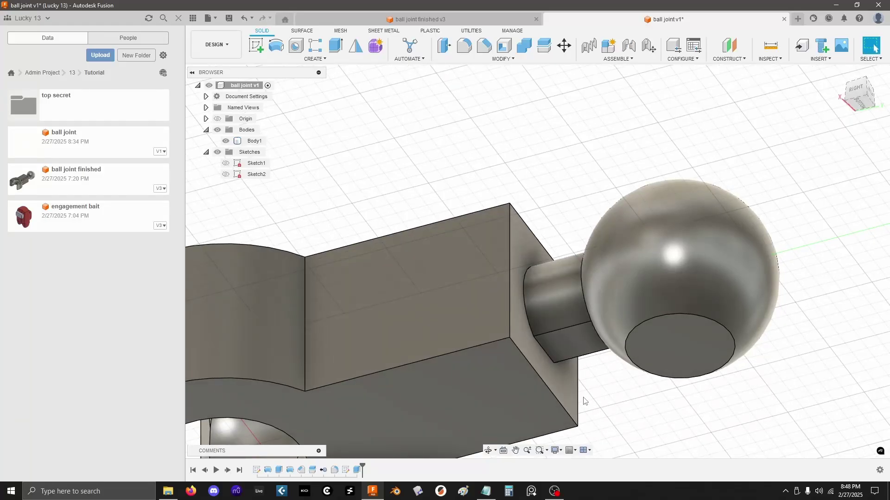
scroll(584, 402, "up", 3)
scroll(580, 358, "down", 6)
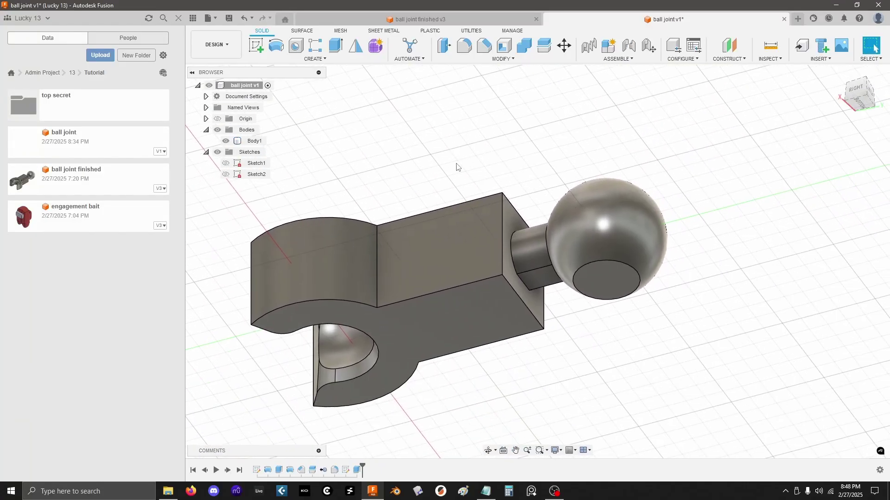
Step: Start a chamfer on the socket's top and bottom arc, straight, side and inner arc edges
middle_click_drag(455, 167, 548, 150, "shift")
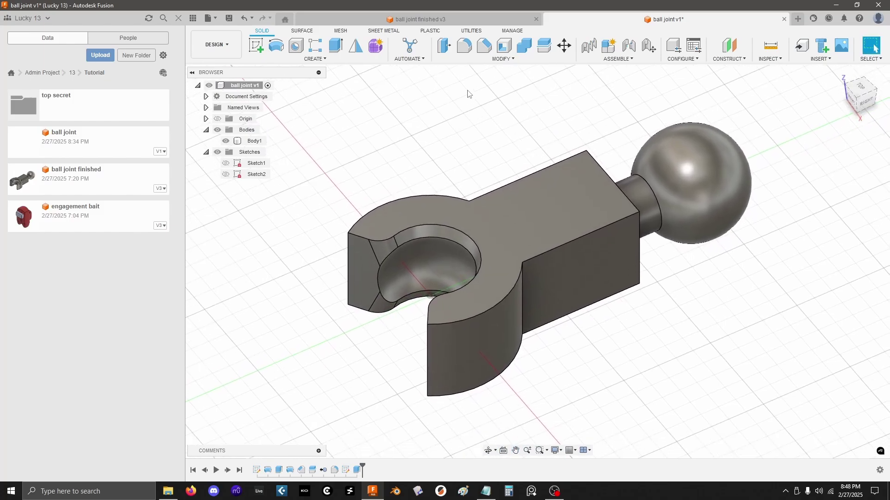
left_click(485, 54)
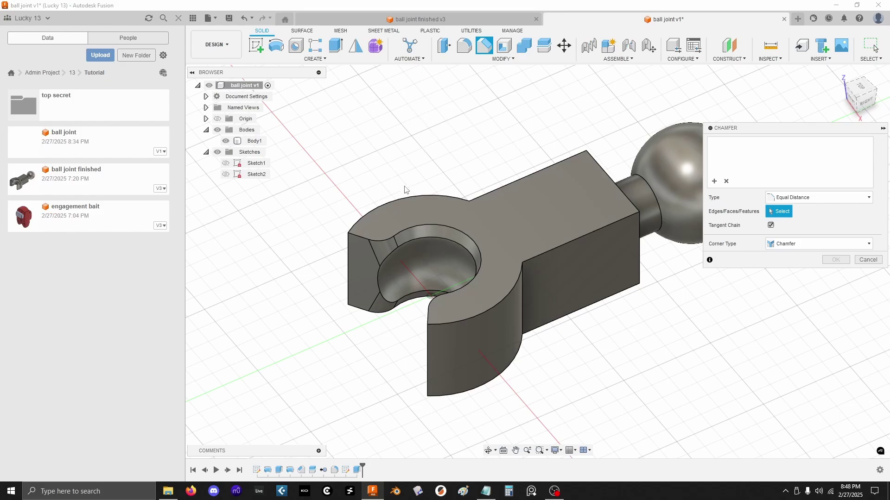
left_click(394, 202)
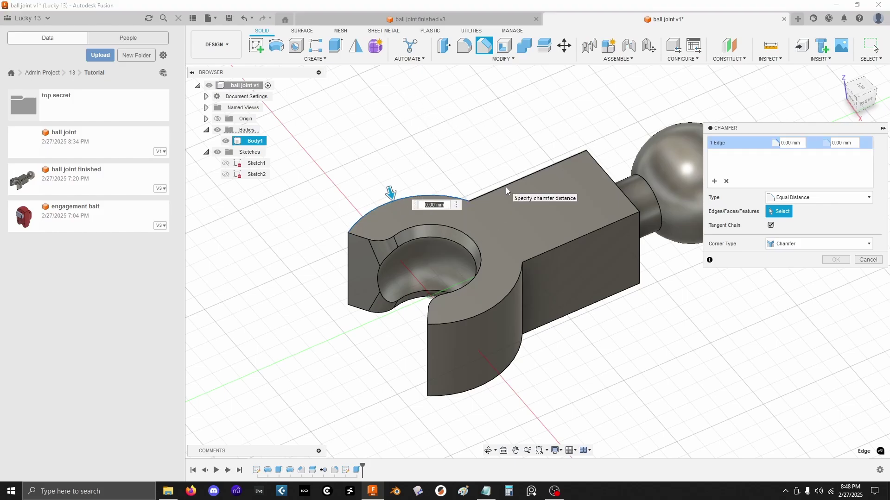
left_click(506, 186)
left_click(585, 234)
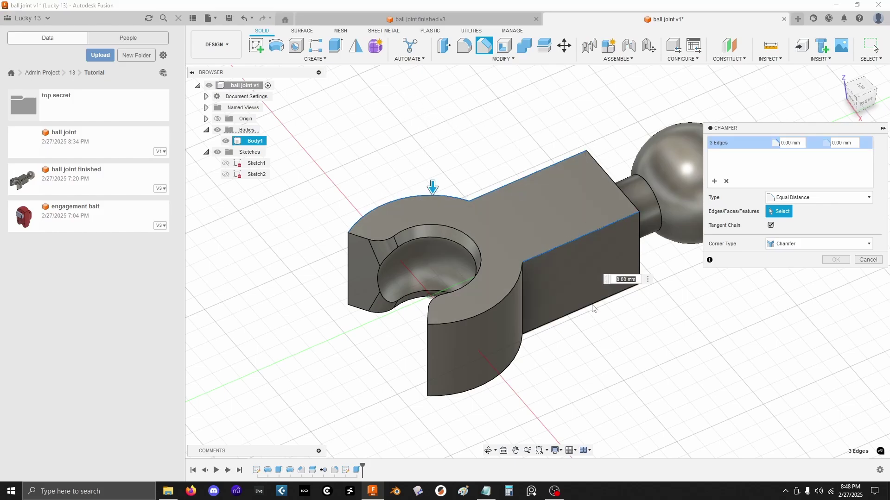
left_click(590, 306)
left_click(488, 384)
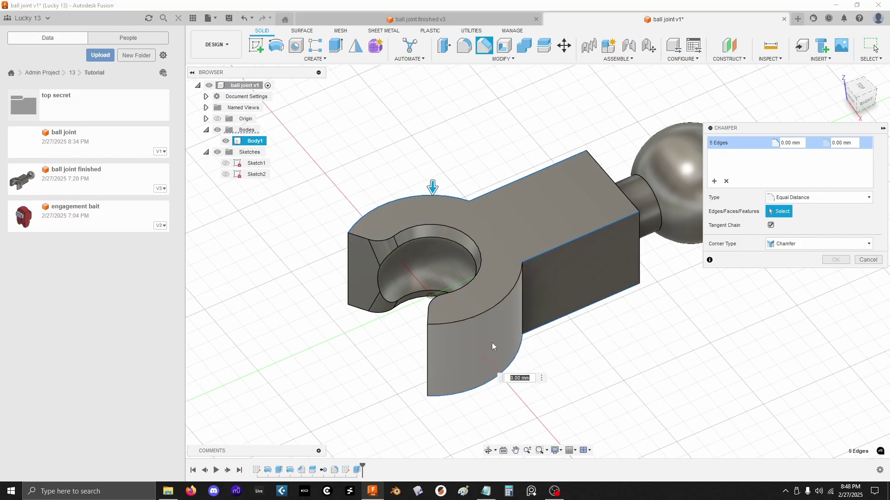
left_click(487, 311)
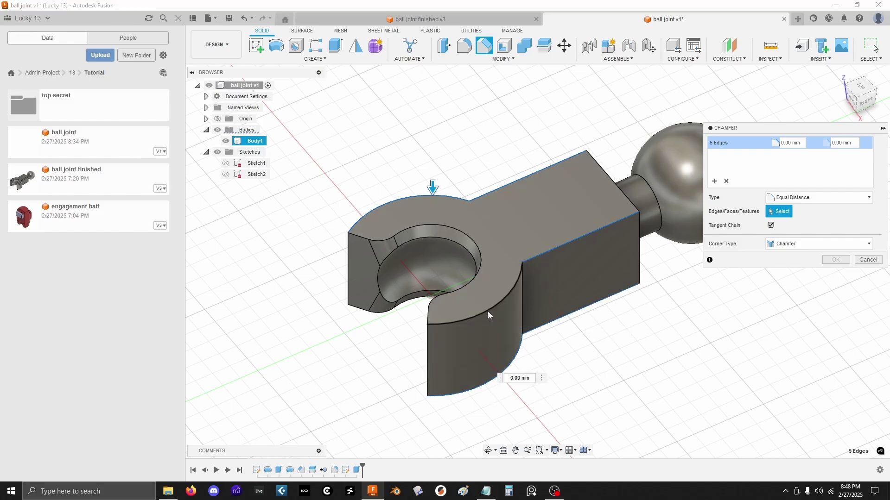
left_click(360, 290)
Step: Add the back top and right box edges, then apply a 0.5 mm chamfer to all 12
middle_click_drag(508, 227, 538, 213, "shift")
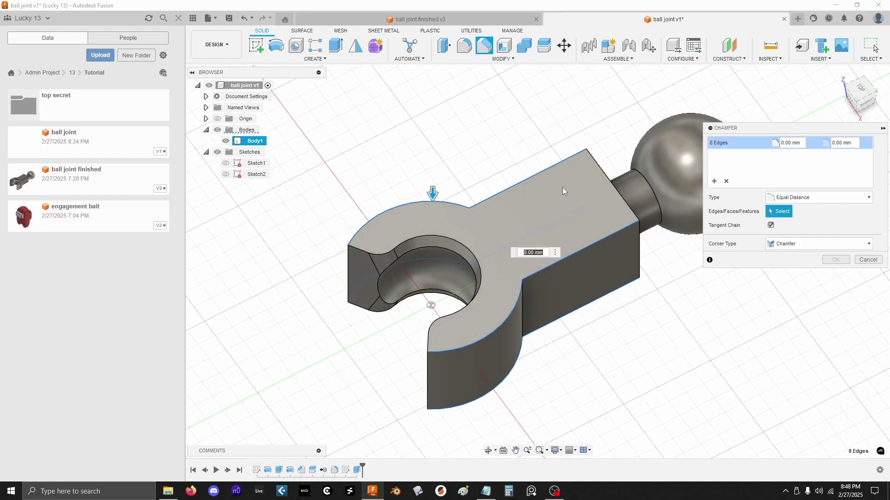
left_click(585, 169)
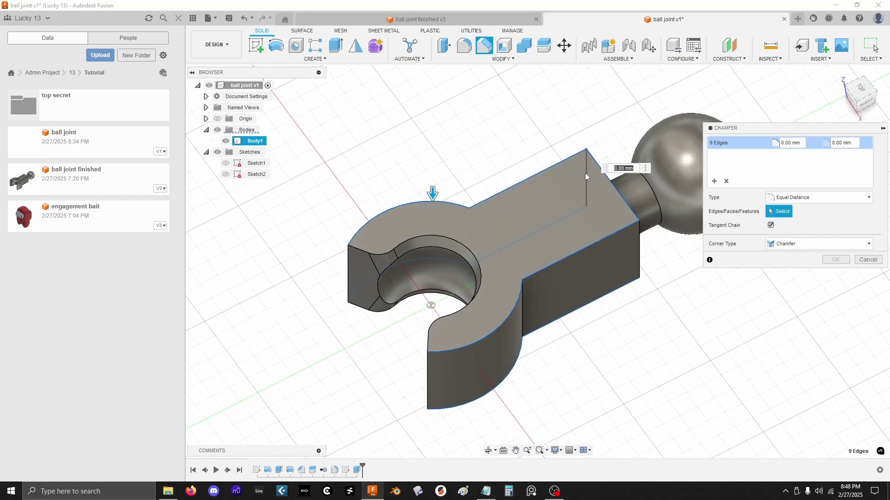
left_click(588, 192)
left_click(603, 239)
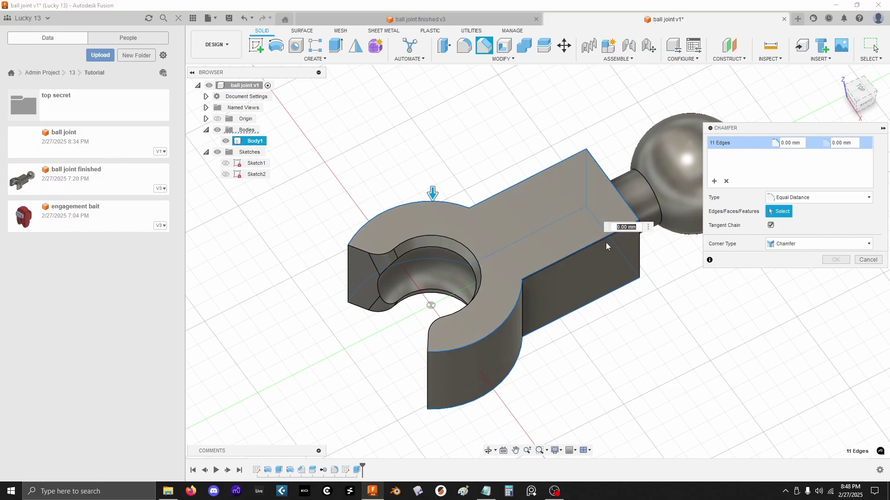
left_click(639, 250)
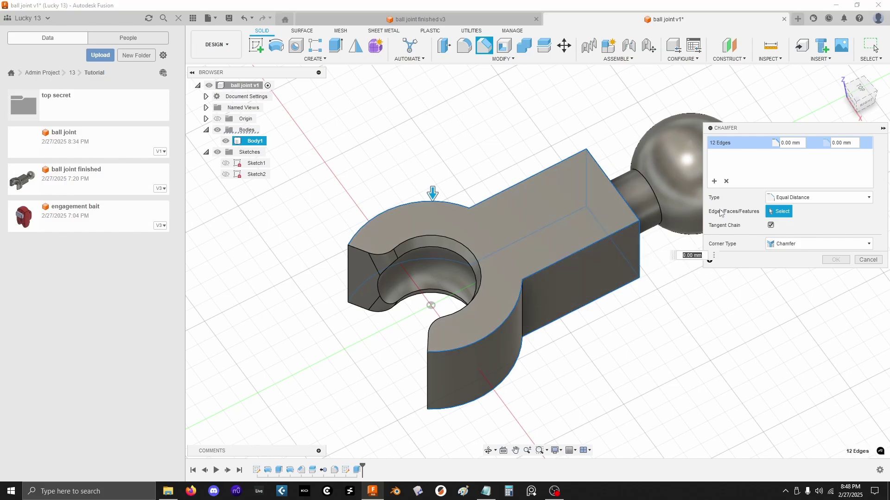
type(".5")
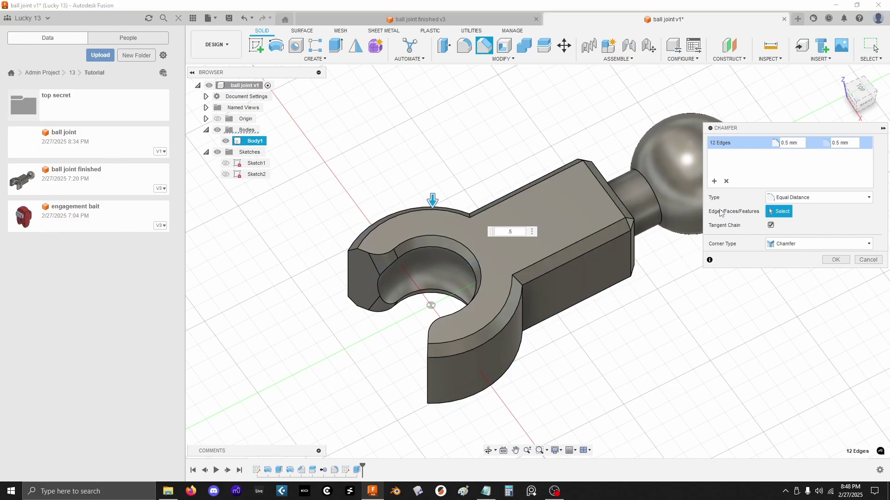
key("Return")
mouse_move(582, 324)
middle_mouse_down("shift")
mouse_move(621, 306)
mouse_move(590, 311)
mouse_move(649, 304)
mouse_move(666, 292)
mouse_move(672, 307)
mouse_move(631, 310)
mouse_move(593, 292)
mouse_move(640, 278)
mouse_move(647, 294)
mouse_move(663, 286)
middle_mouse_up("shift")
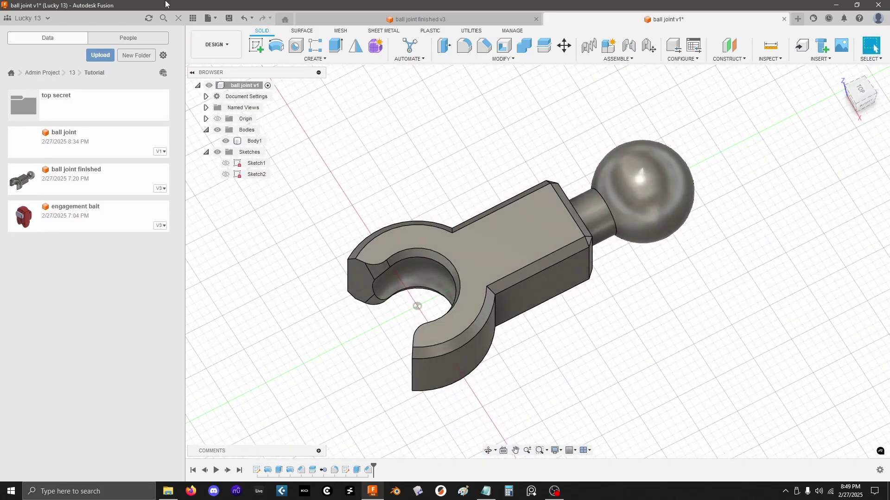
Step: Save the ball joint design as version 2 with the default description
left_click(230, 19)
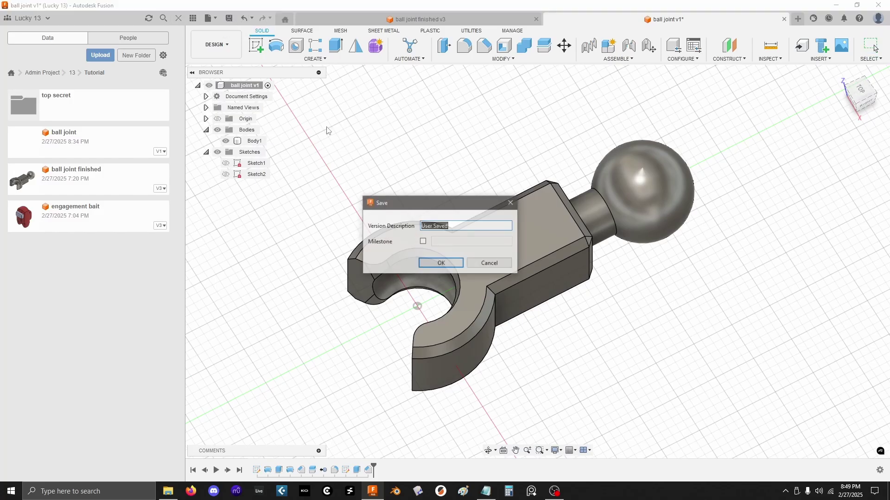
left_click(440, 269)
middle_click_drag(666, 173, 630, 183, "shift")
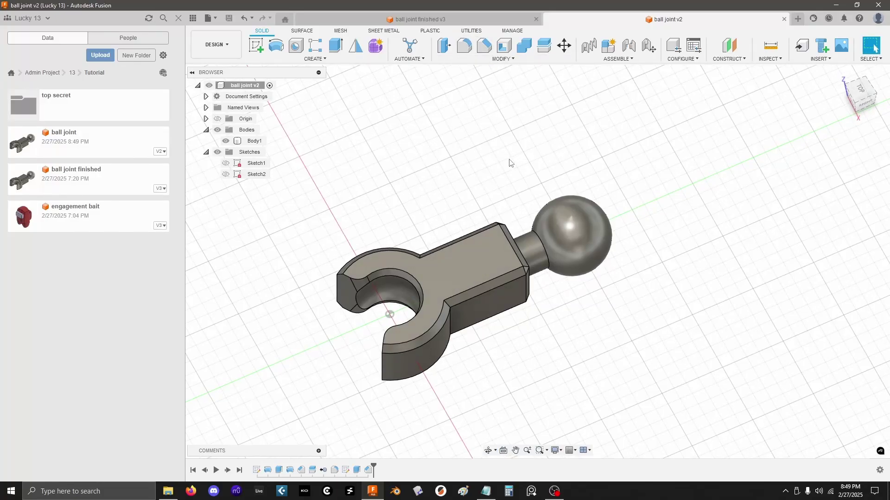
middle_click_drag(510, 163, 556, 245, "shift")
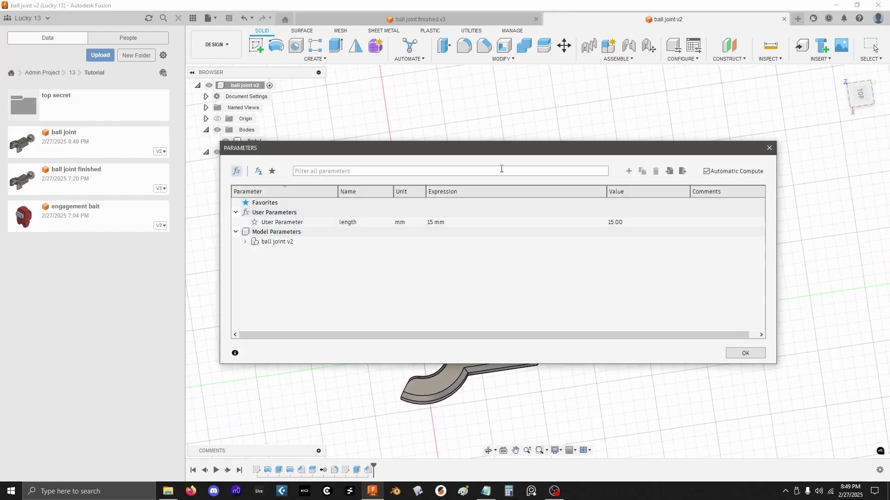
Step: In Change Parameters, set the length expression to 20 mm, lengthening the neck
left_click_drag(491, 150, 479, 44)
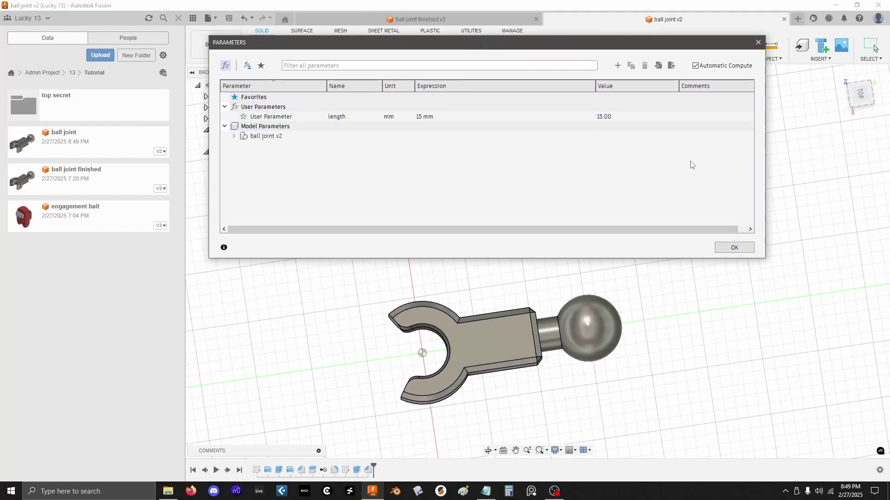
left_click(734, 247)
left_click(489, 59)
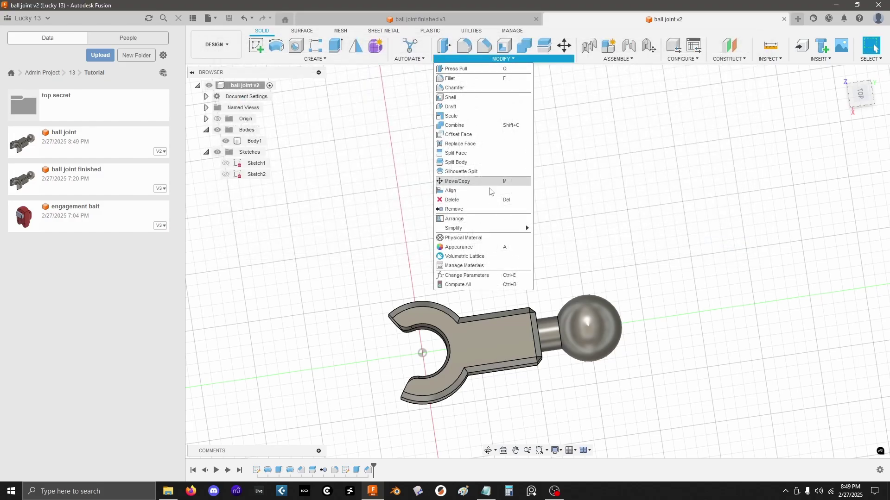
left_click(492, 278)
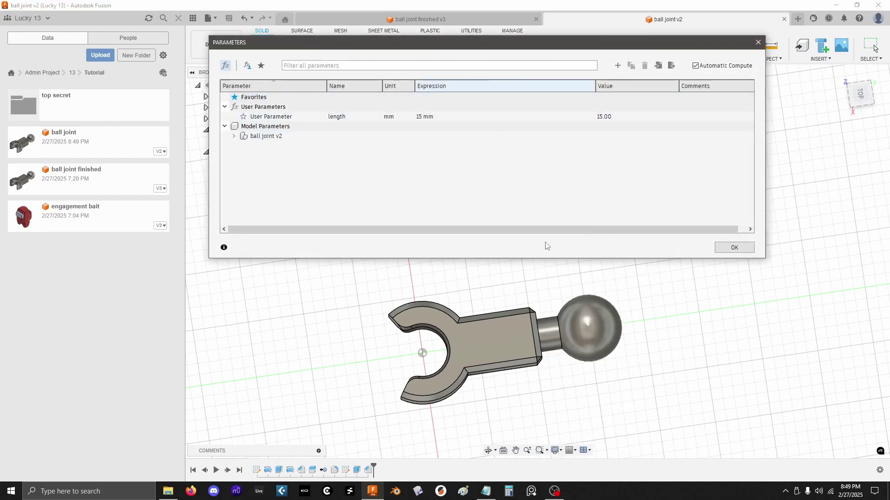
left_click(558, 259)
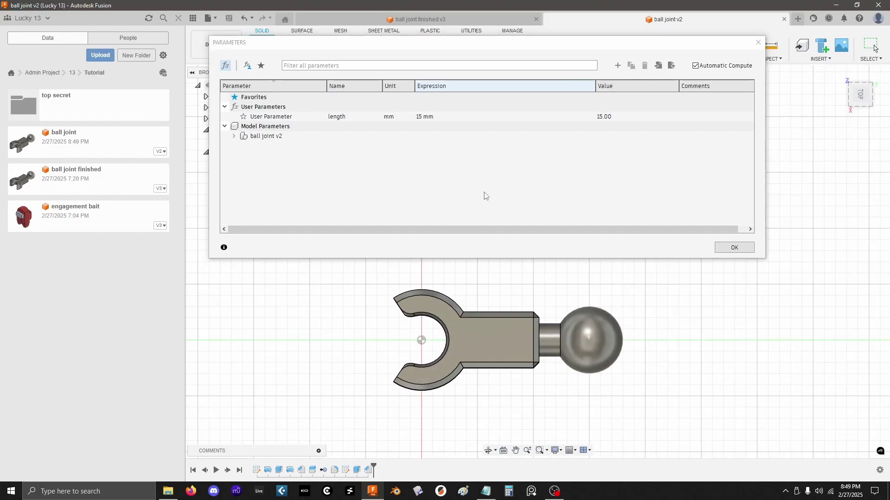
left_click(491, 116)
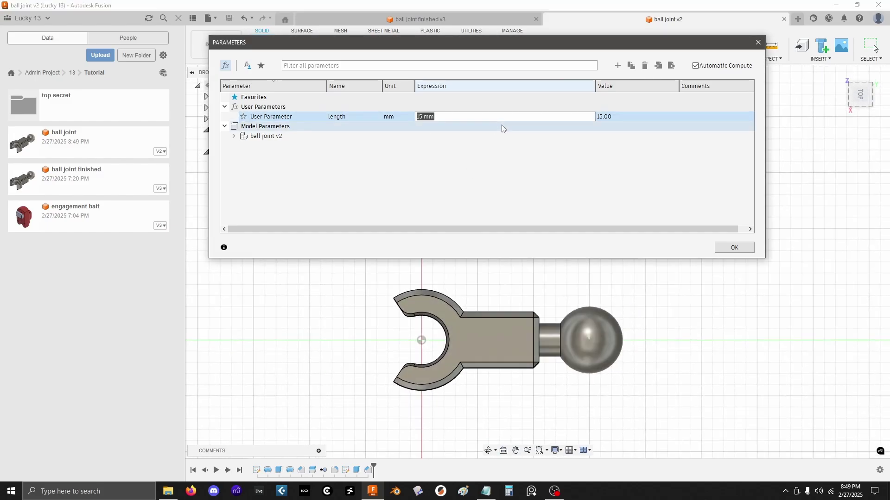
type("20")
key("Return")
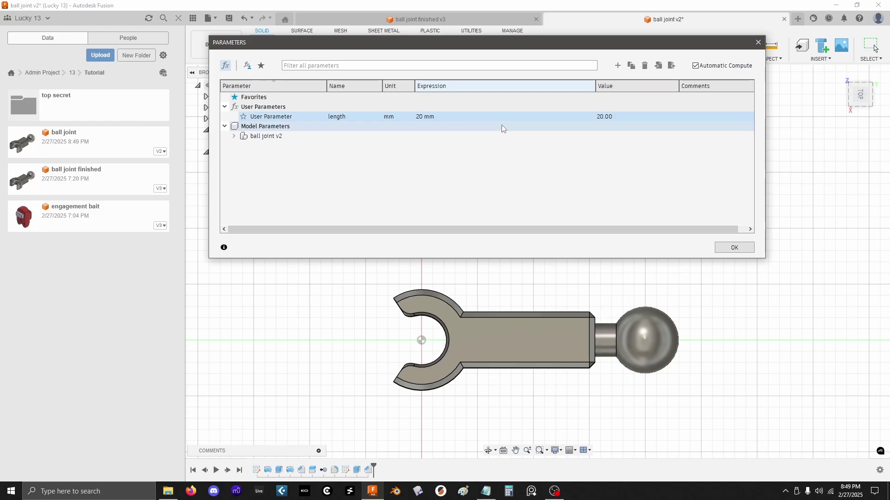
middle_click_drag(533, 288, 700, 282, "shift")
left_click(725, 249)
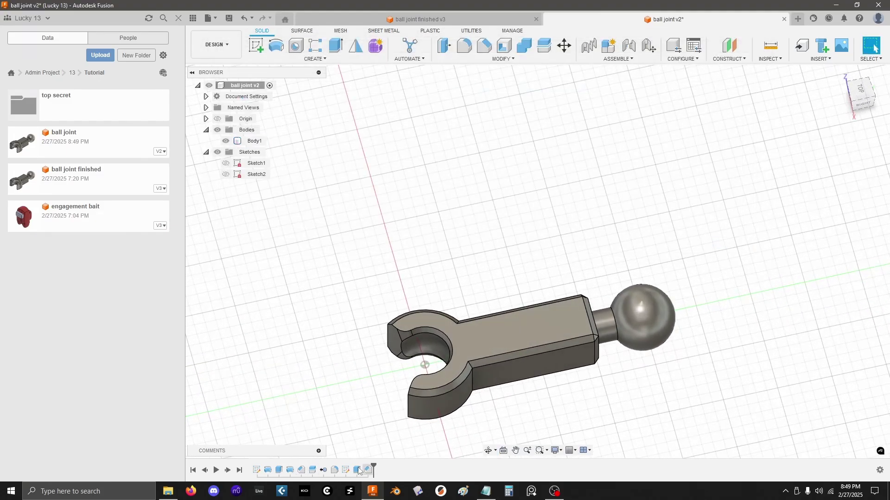
Step: Edit Sketch1, confirm the length-driven dimension, and finish the sketch
double_click(258, 471)
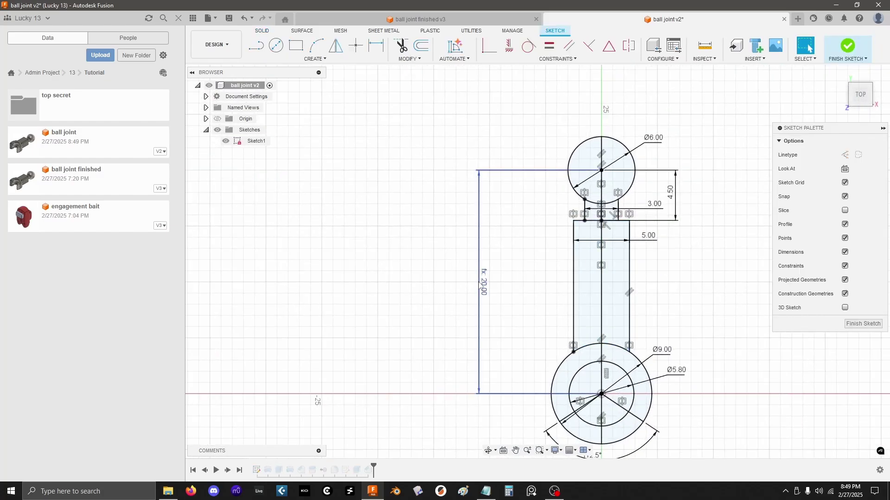
left_click_drag(482, 286, 527, 288)
double_click(528, 288)
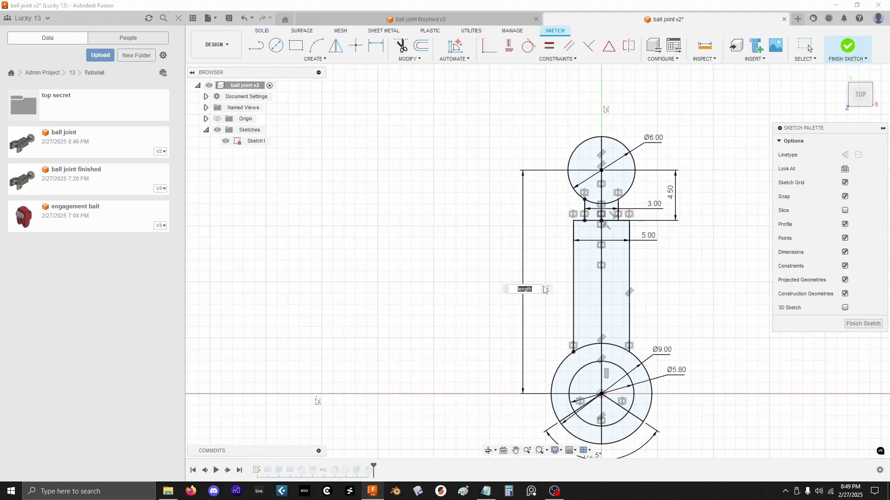
key("Return")
left_click(863, 323)
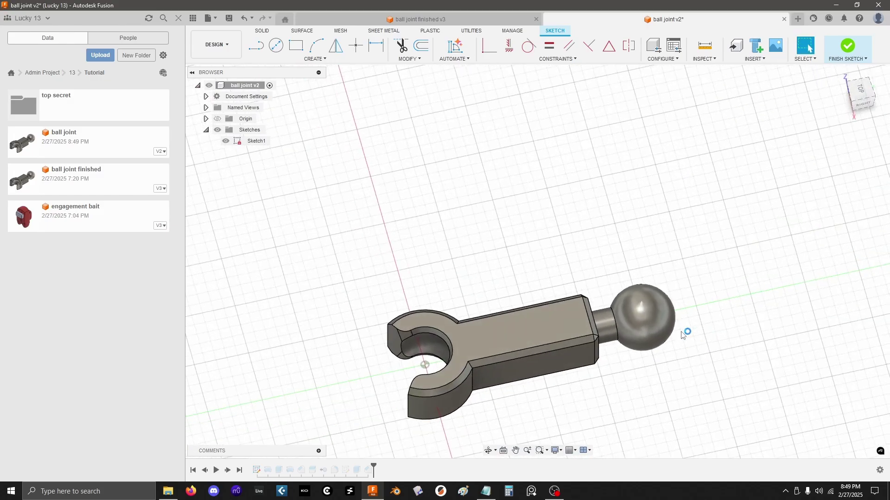
Step: Try the length parameter at 12 mm, then at 30 mm
double_click(435, 116)
type("12")
key("Return")
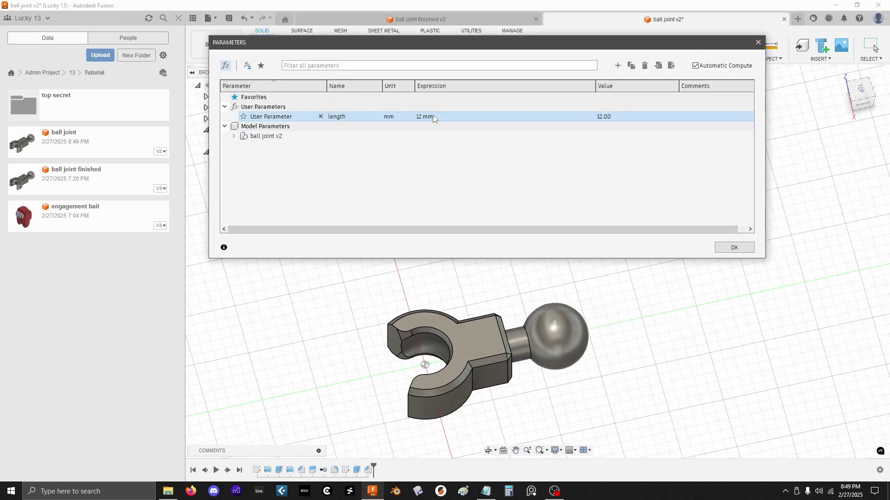
double_click(418, 119)
type("30")
key("Return")
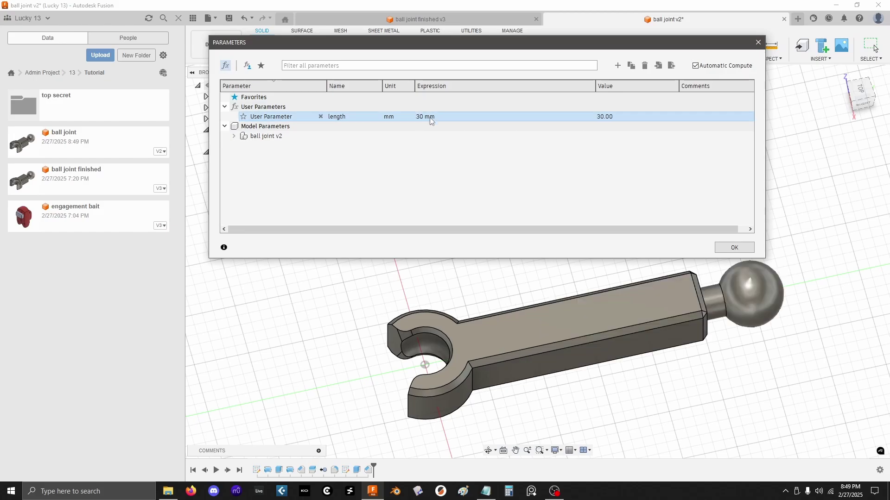
Step: Set length to 20 mm, then settle on 15 mm and close the parameters
double_click(429, 118)
type("20")
key("Return")
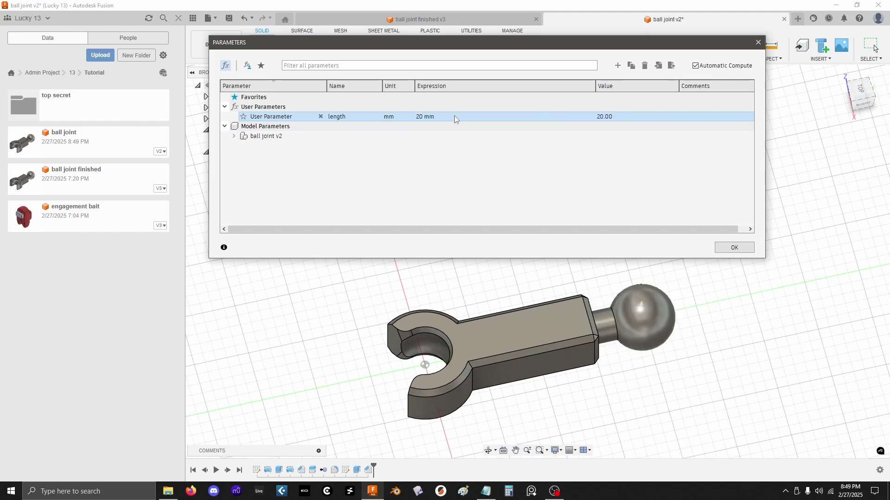
double_click(448, 114)
type("15")
key("Return")
left_click(733, 248)
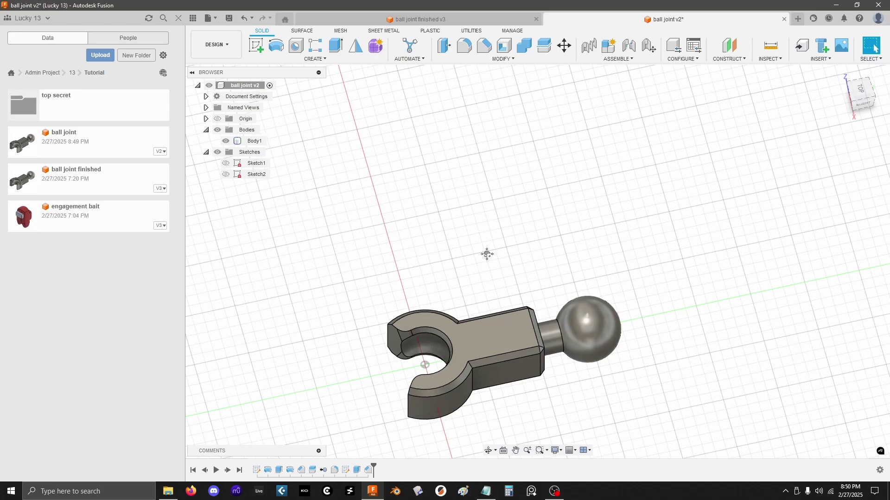
scroll(486, 254, "up", 3)
middle_click_drag(487, 254, 533, 179)
scroll(534, 179, "up", 1)
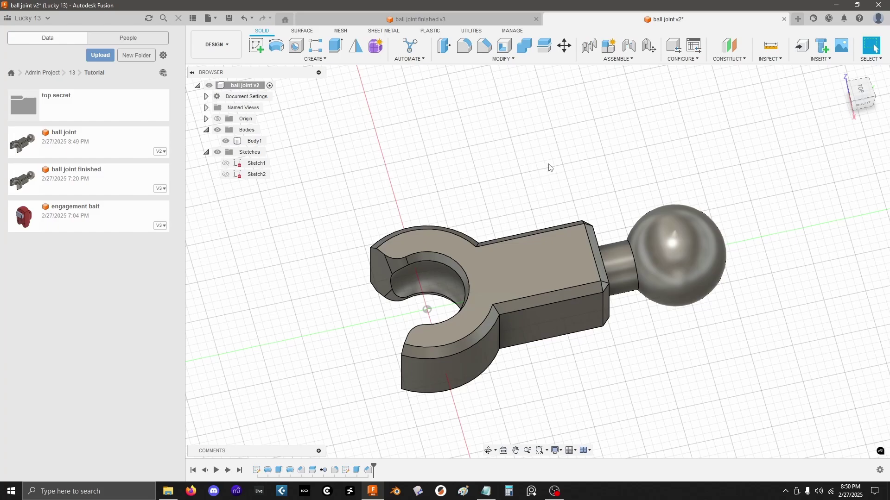
middle_click_drag(558, 185, 548, 177)
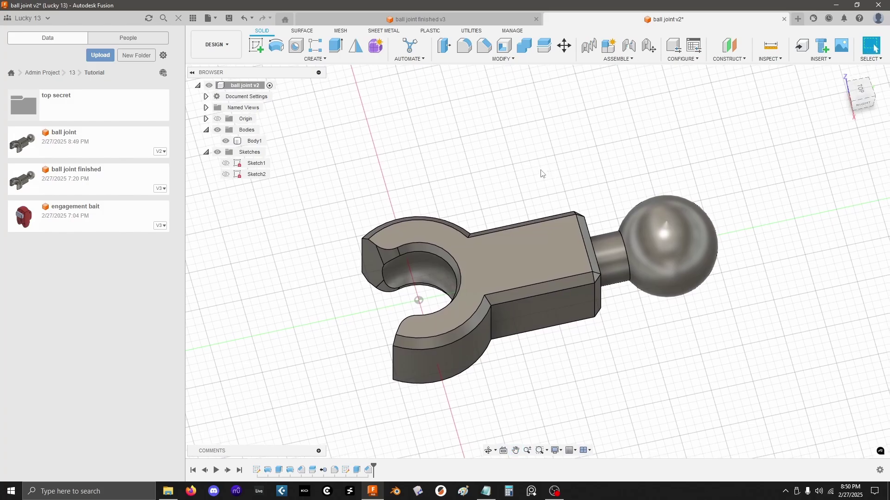